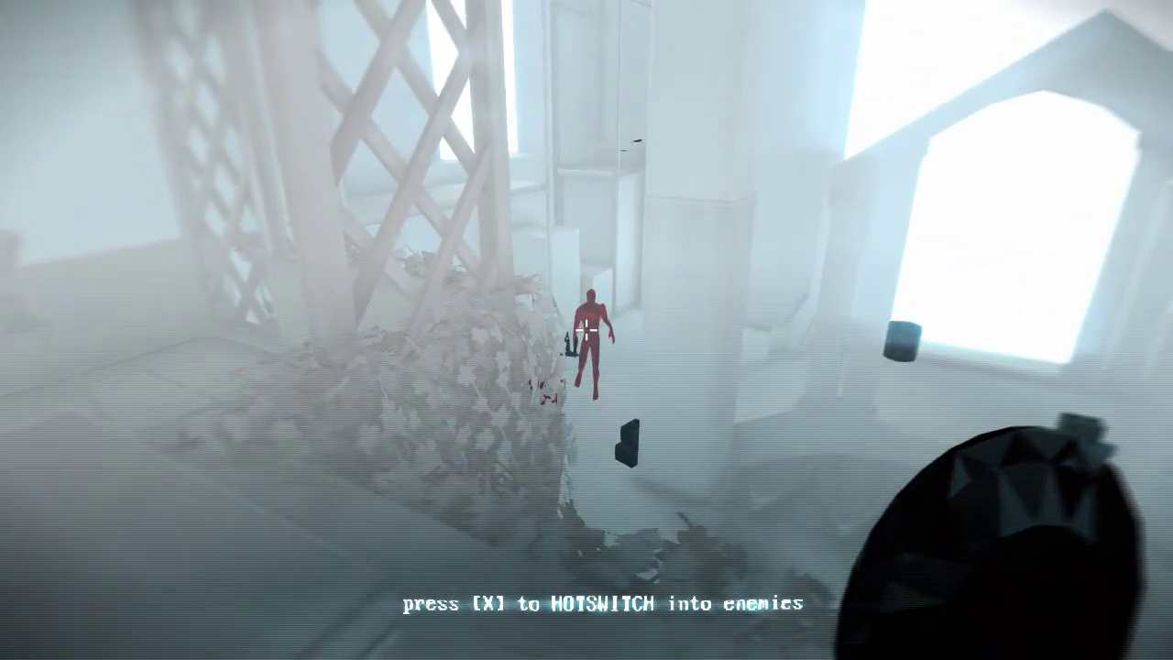
- Kill the red enemies by throwing the held object and the black plate, then shooting with a pistol
{"action": "left_click", "coordinate": [586, 330]}
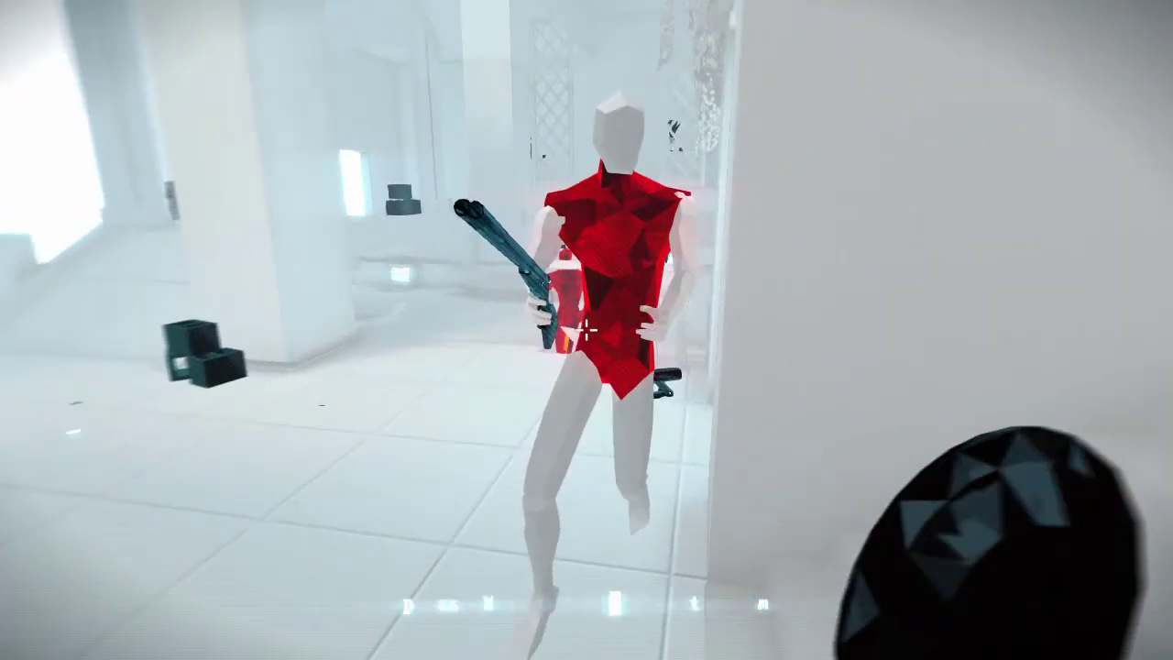
{"action": "left_click", "coordinate": [586, 329]}
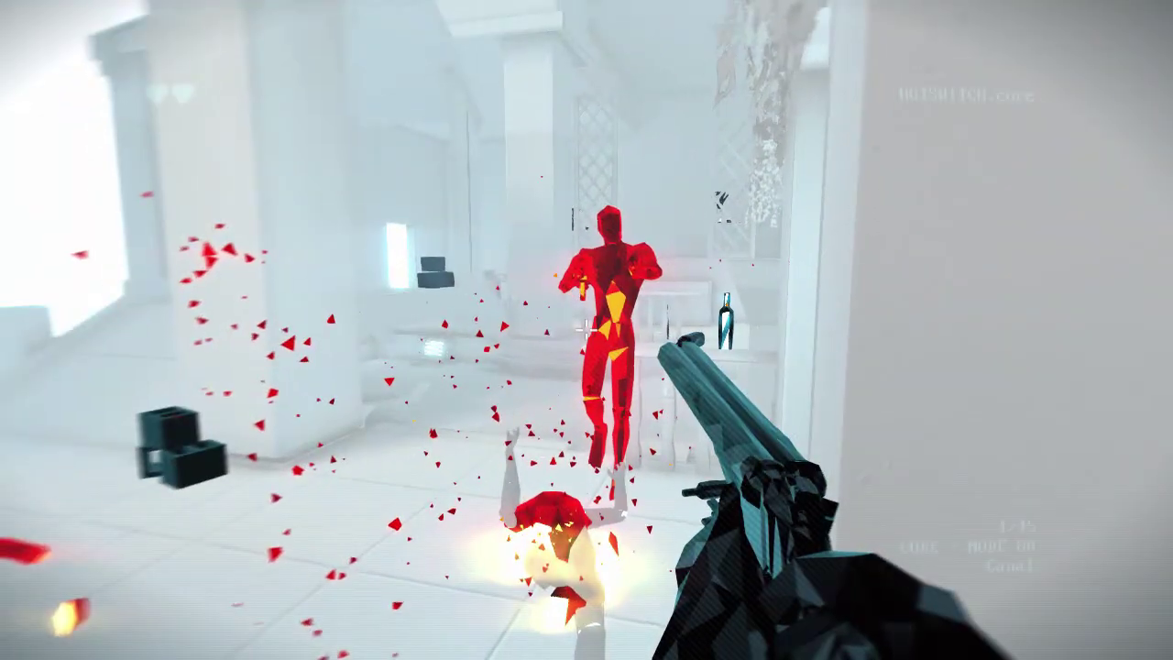
{"action": "left_click", "coordinate": [586, 330]}
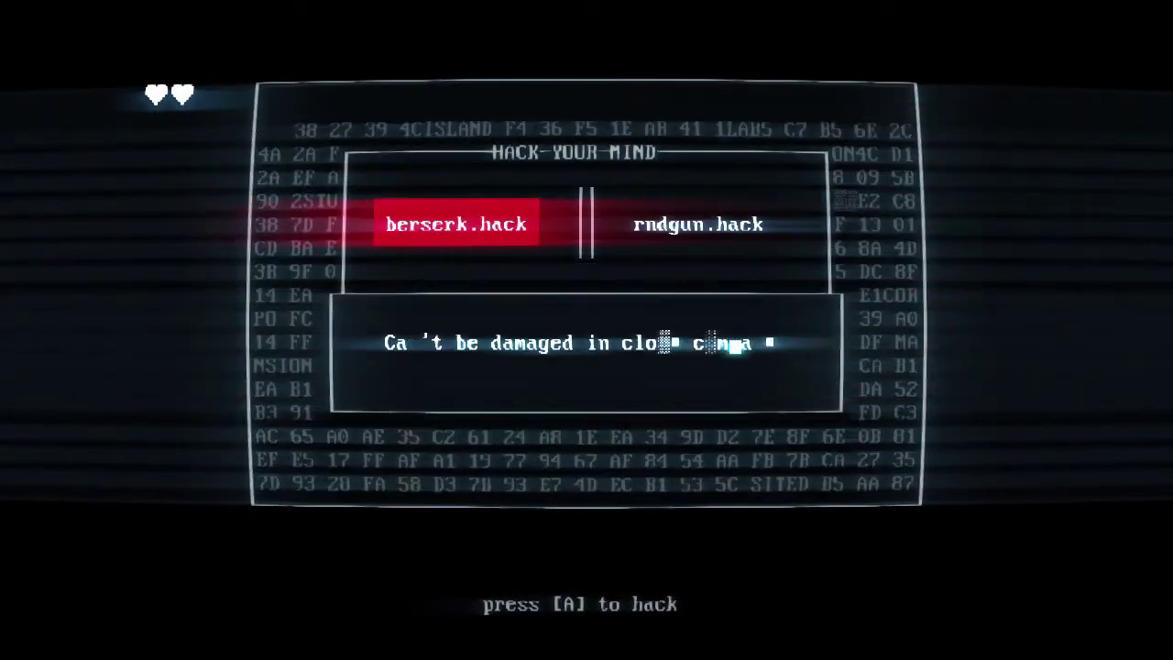
- Install the highlighted berserk.hack upgrade
{"action": "key", "text": "Return"}
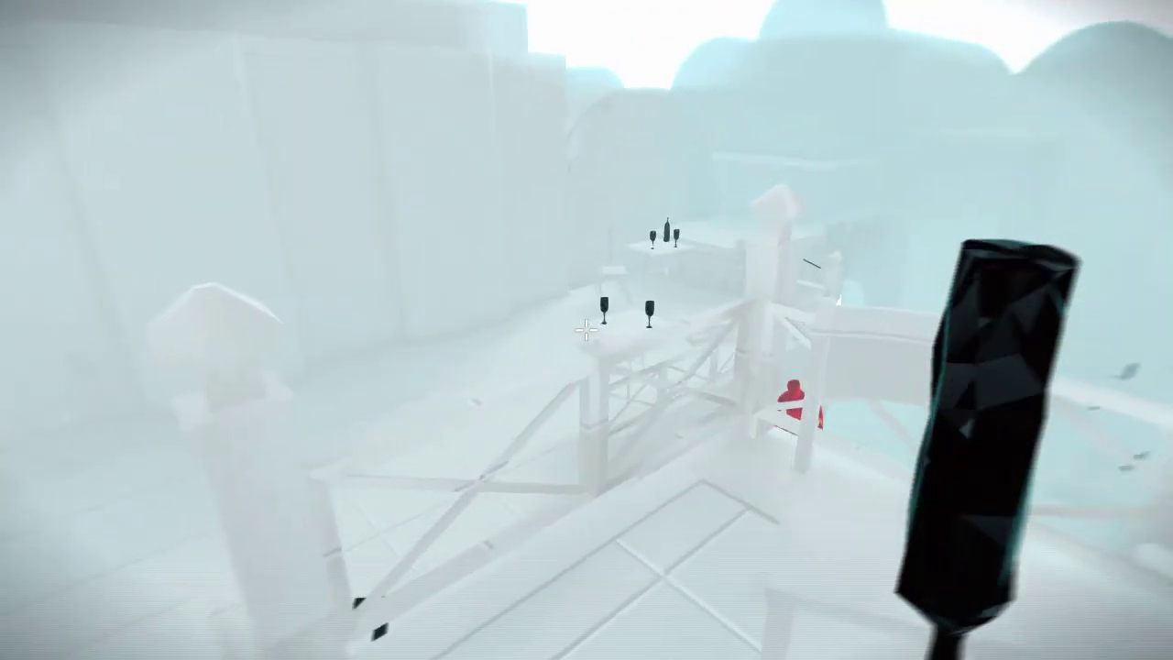
- Throw the bottle, shoot the red and sword enemies, hotswitch, and discard the empty pistol
{"action": "left_click", "coordinate": [587, 330]}
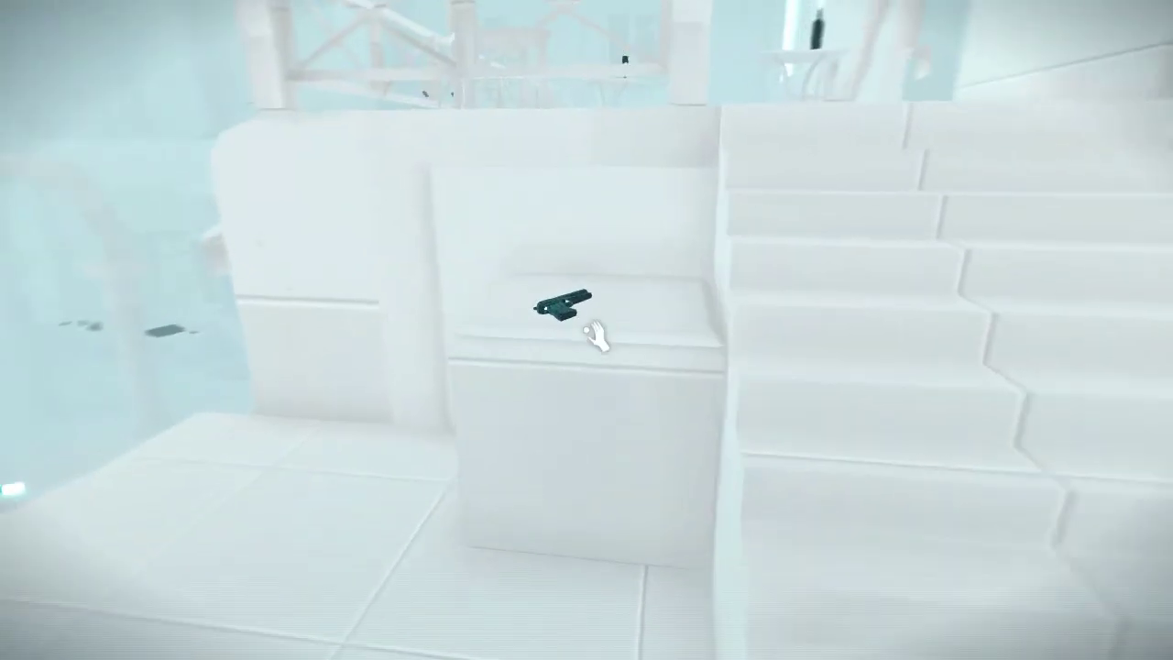
{"action": "left_click", "coordinate": [587, 329]}
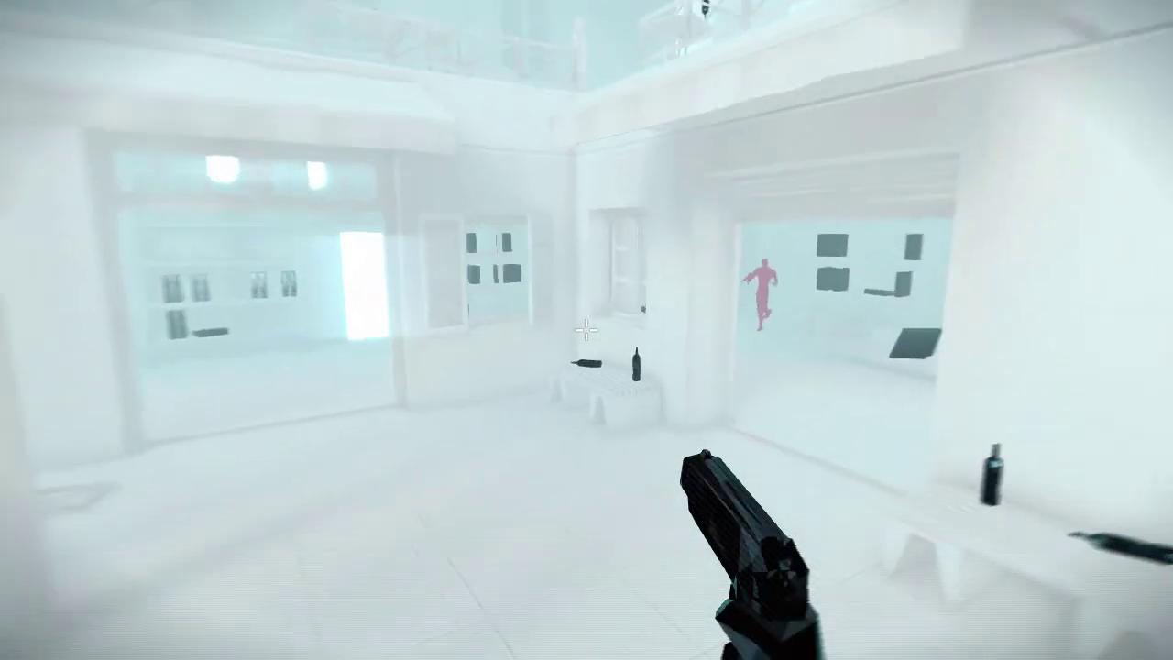
{"action": "left_click", "coordinate": [586, 330]}
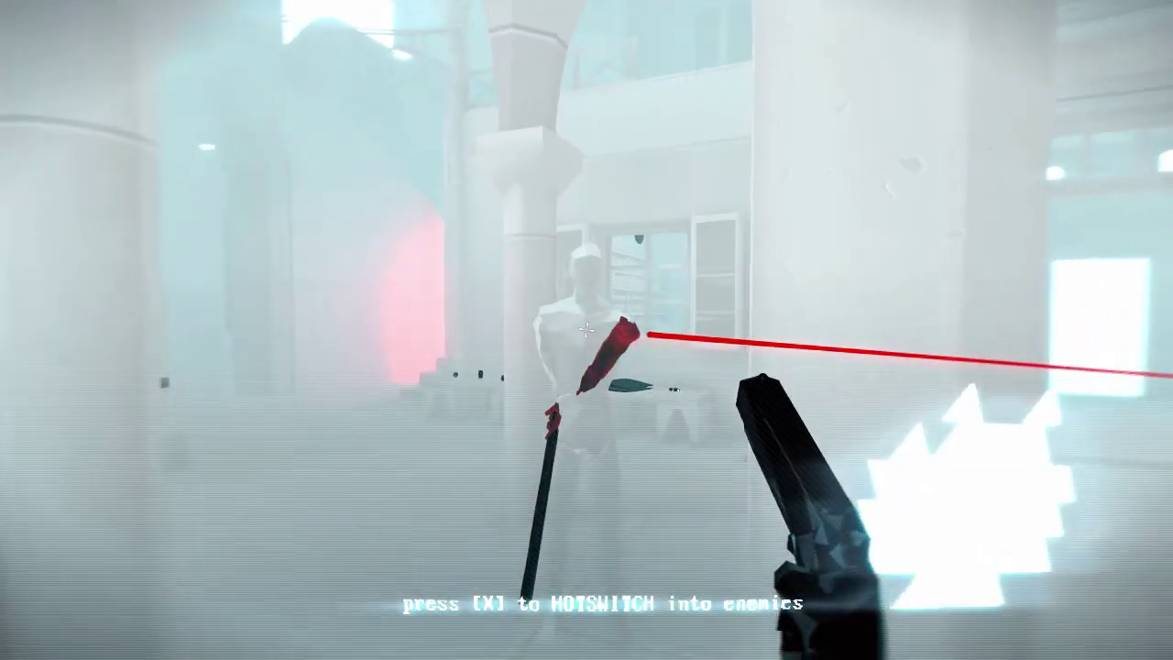
{"action": "key", "text": "x"}
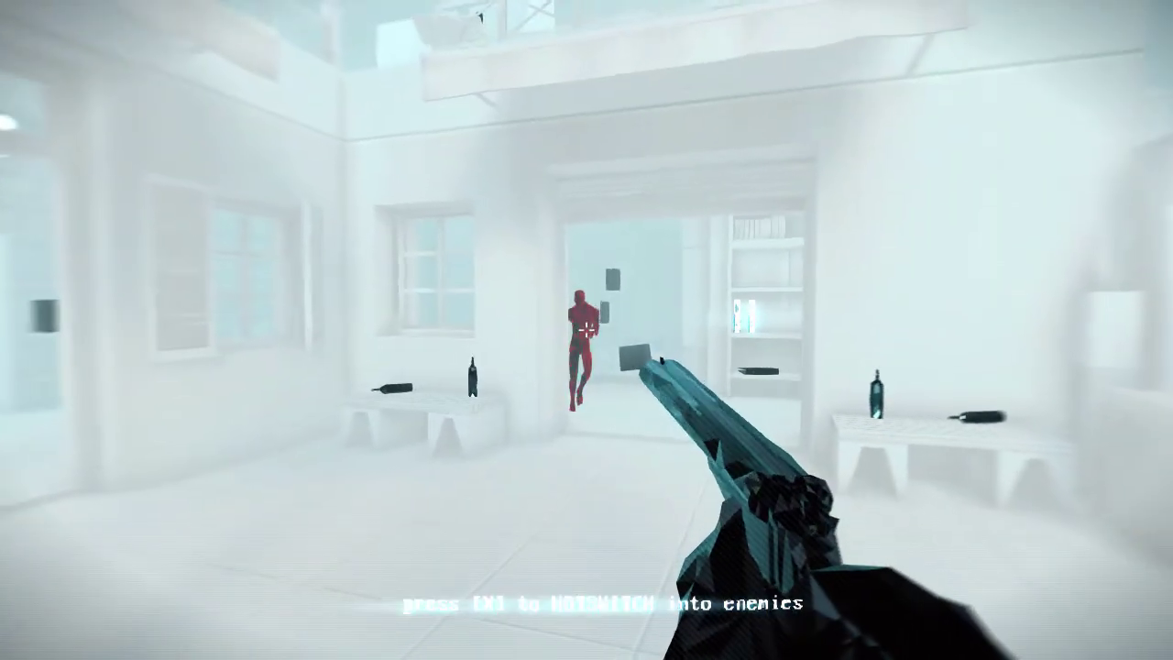
{"action": "left_click", "coordinate": [584, 328]}
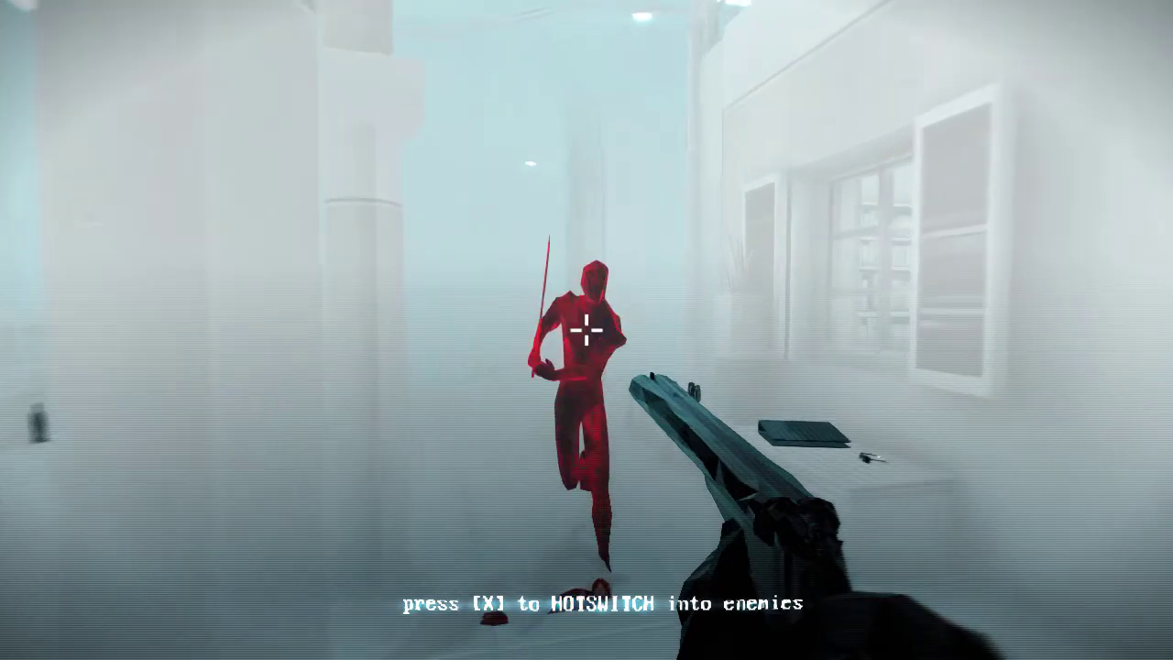
{"action": "left_click", "coordinate": [586, 330]}
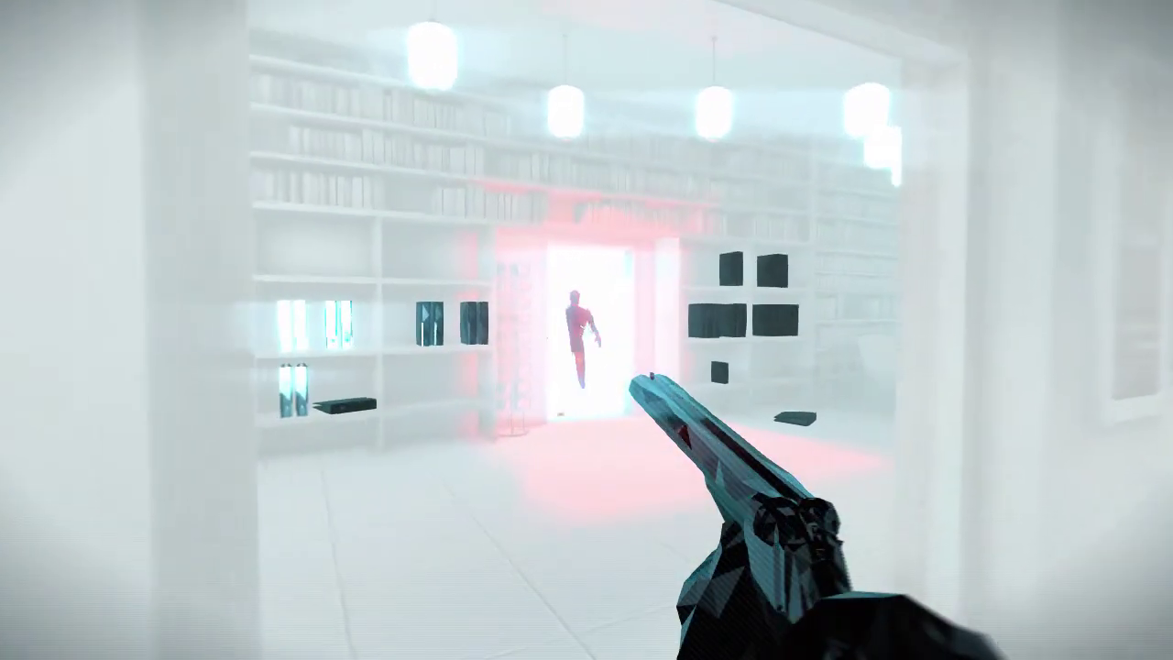
{"action": "right_click", "coordinate": [586, 330]}
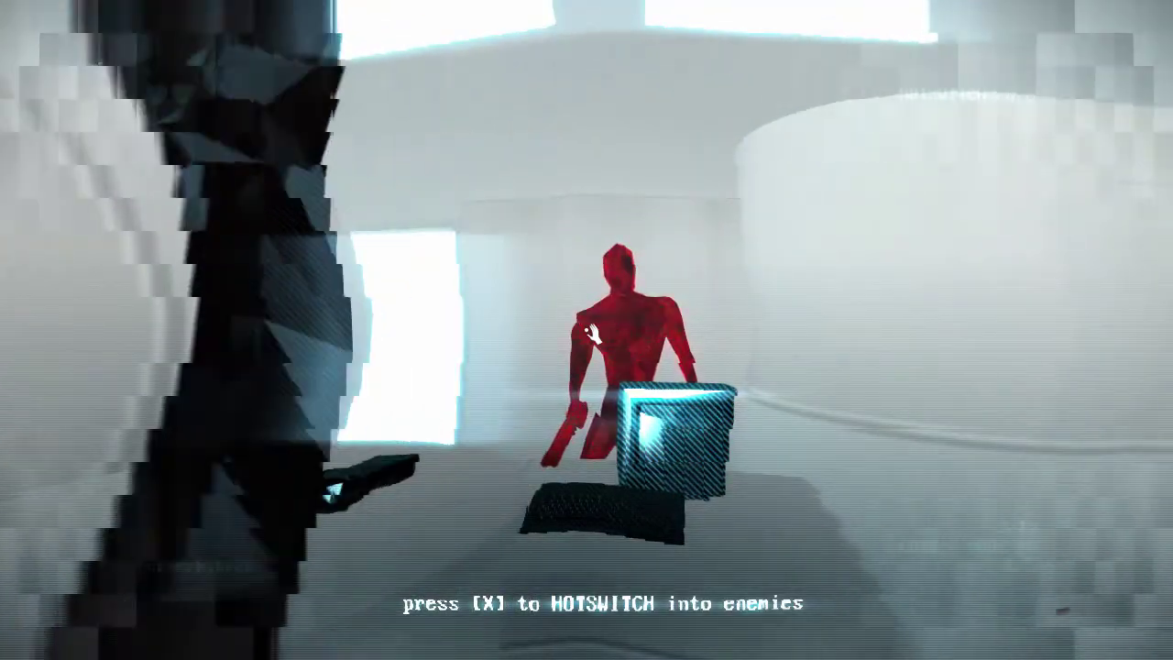
- Hotswitch into a red enemy and fire the rifle until the remaining enemies fall
{"action": "key", "text": "x"}
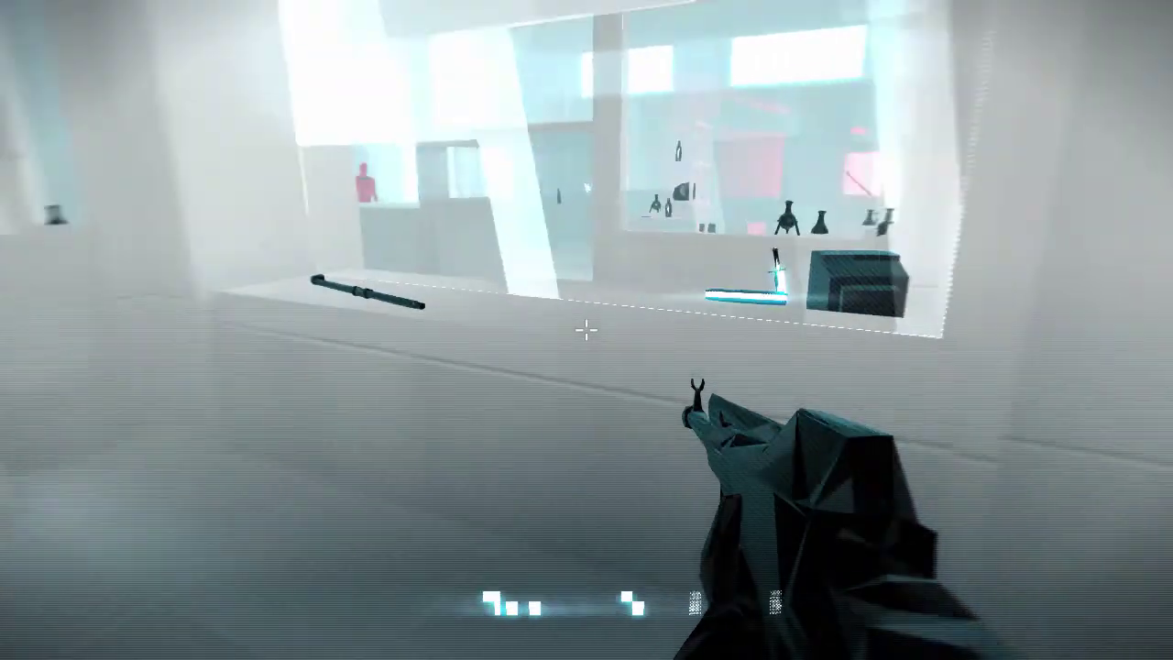
{"action": "left_click", "coordinate": [587, 330]}
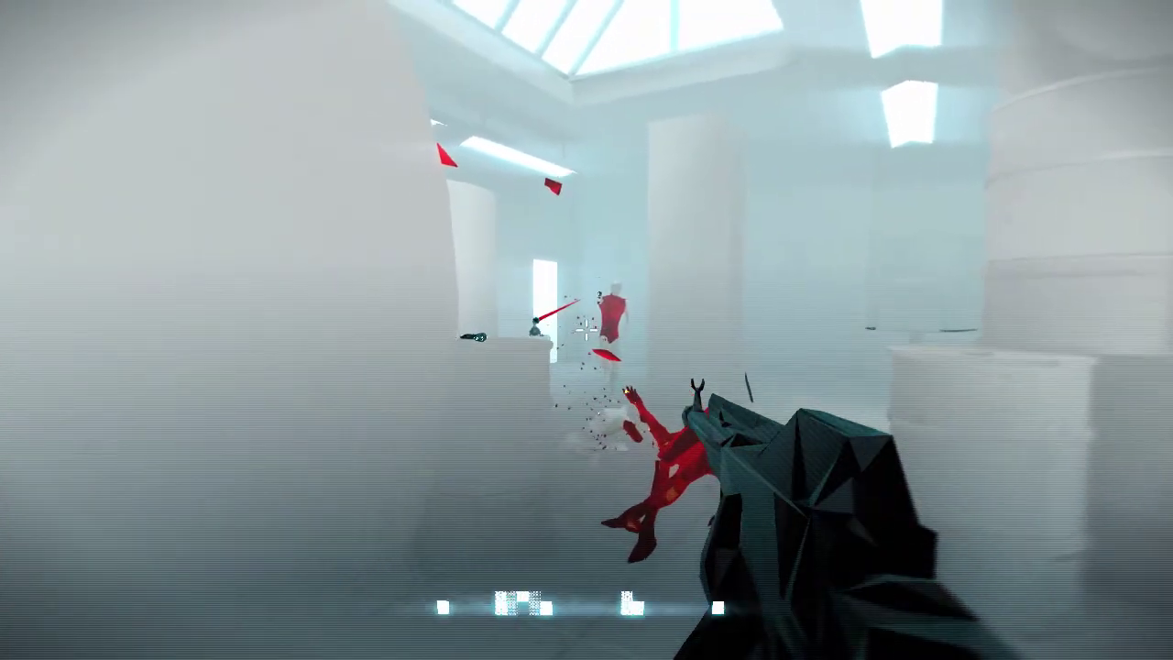
{"action": "left_click", "coordinate": [586, 330]}
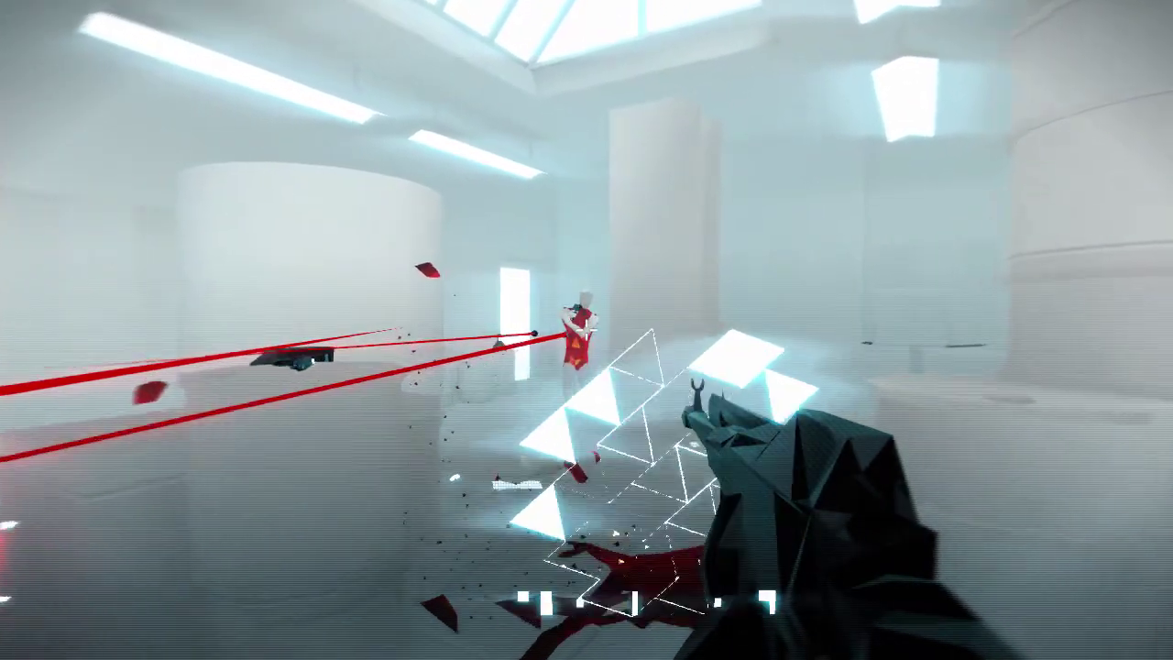
{"action": "left_click", "coordinate": [587, 330]}
{"action": "left_click", "coordinate": [587, 330]}
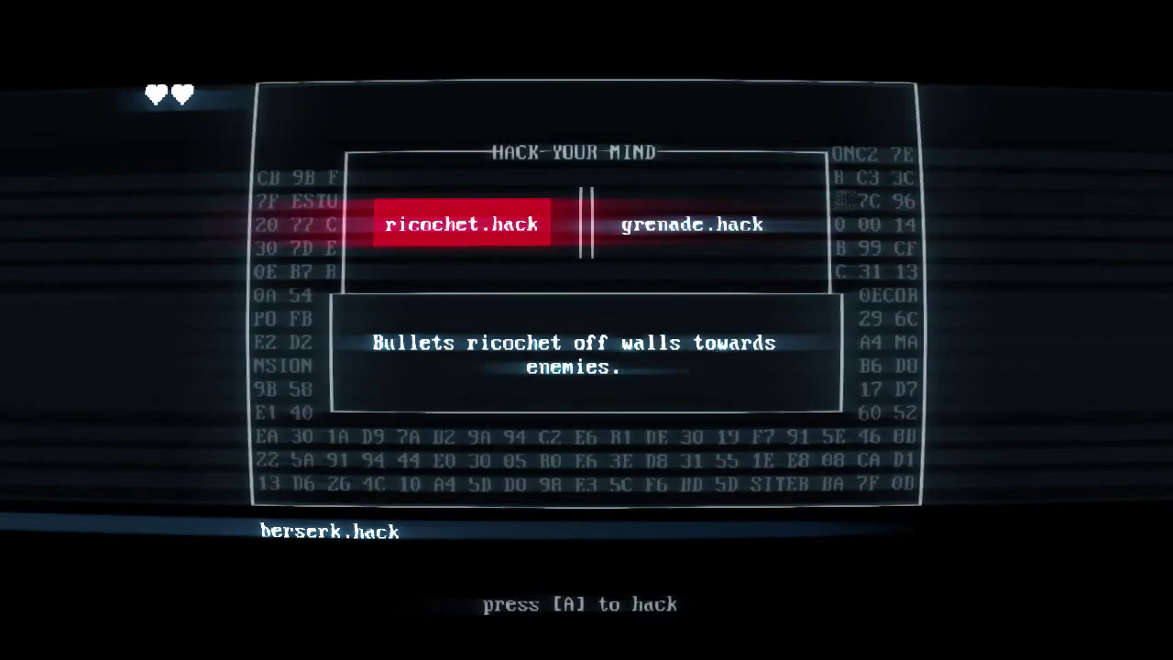
- Choose the ricochet.hack upgrade
{"action": "key", "text": "Return"}
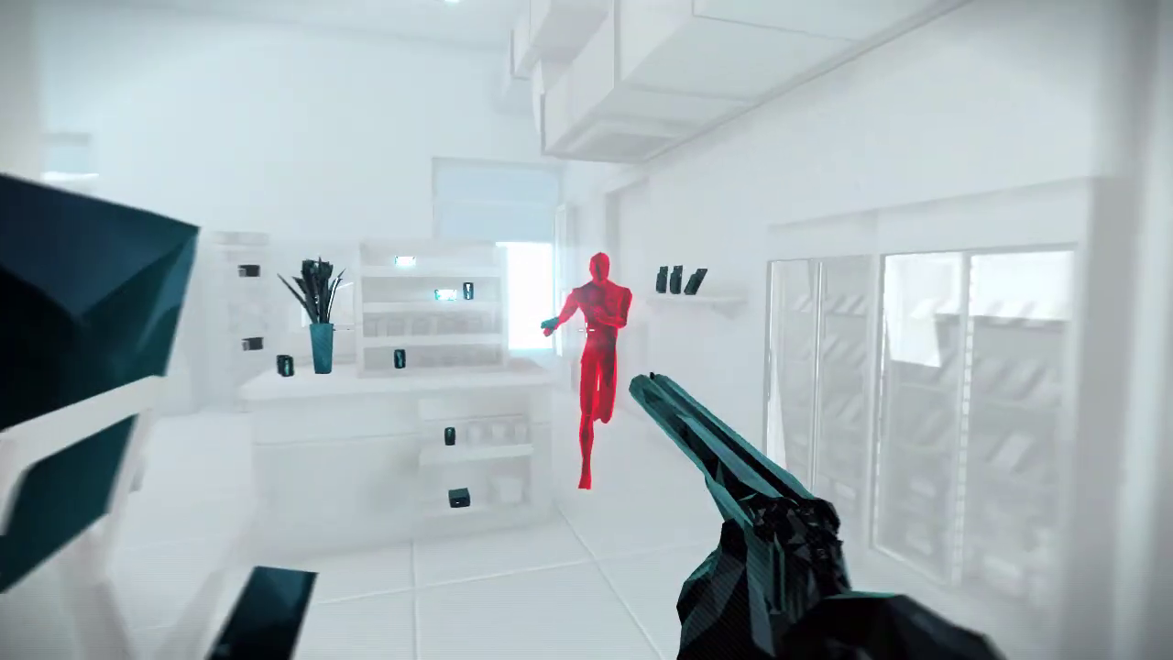
- Shoot the last red enemy in the white shop
{"action": "left_click", "coordinate": [587, 330]}
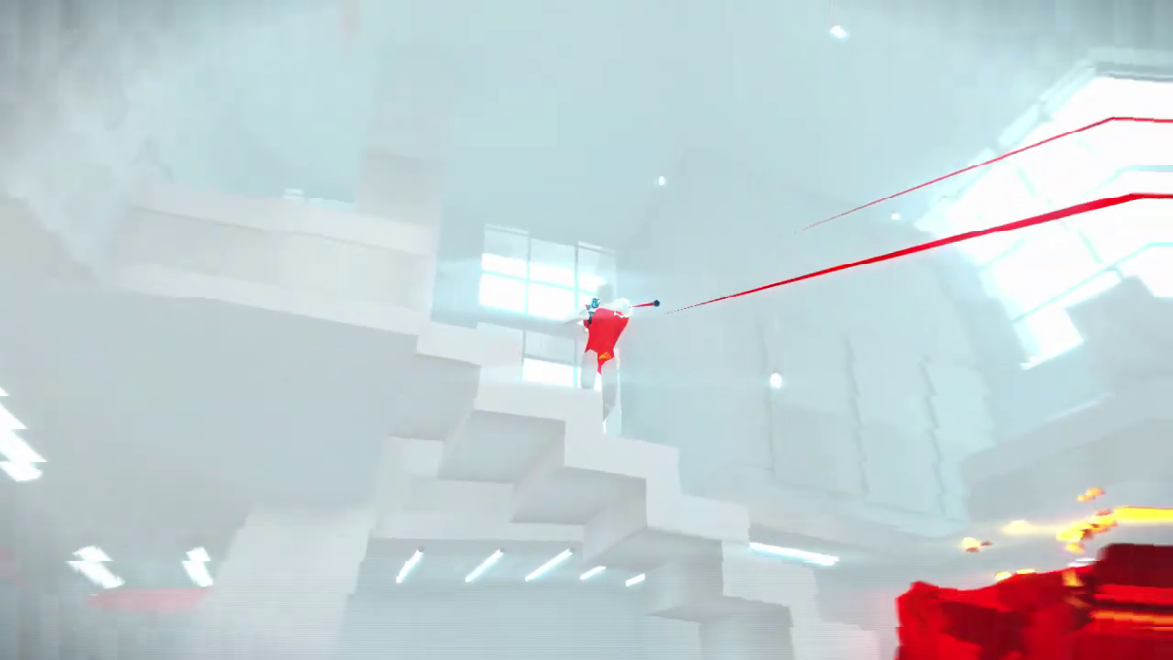
- Hotswitch between enemies, grab a weapon, shoot the enemy by the stairs, finishing the Studio stage
{"action": "key", "text": "e"}
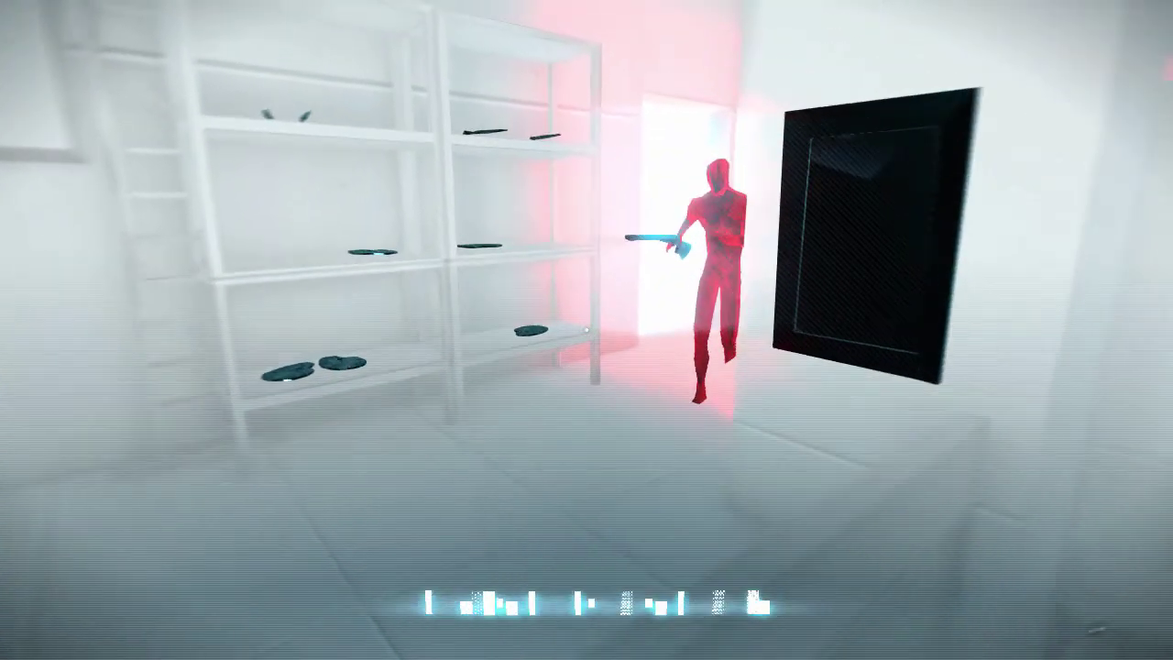
{"action": "left_click", "coordinate": [587, 329]}
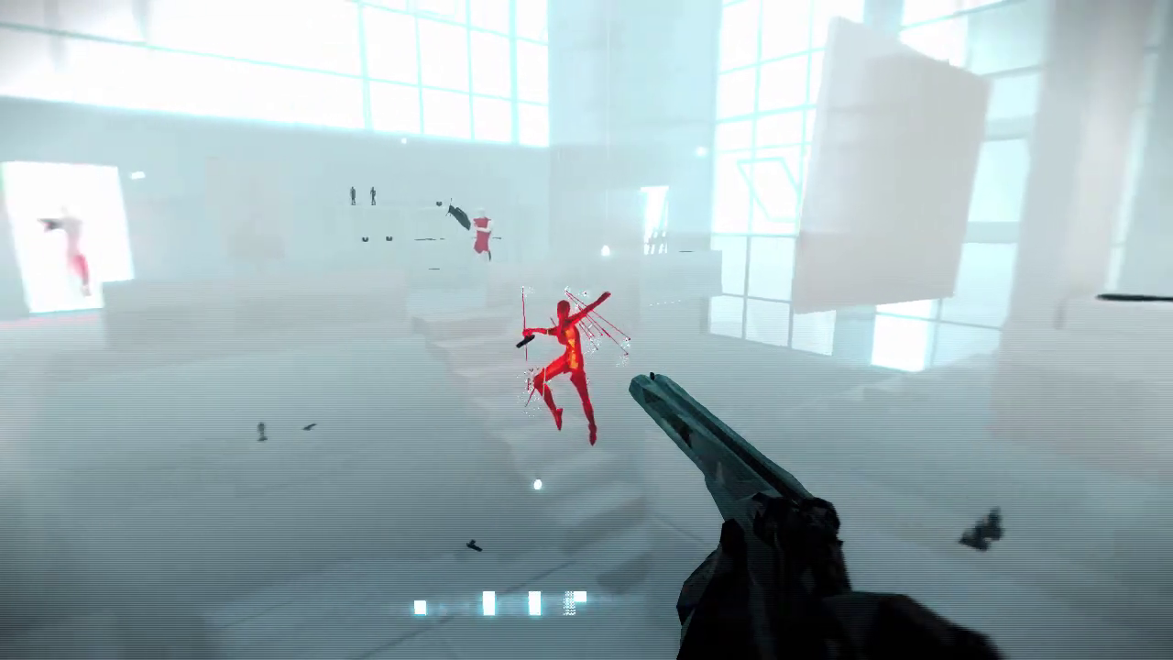
{"action": "left_click", "coordinate": [587, 329]}
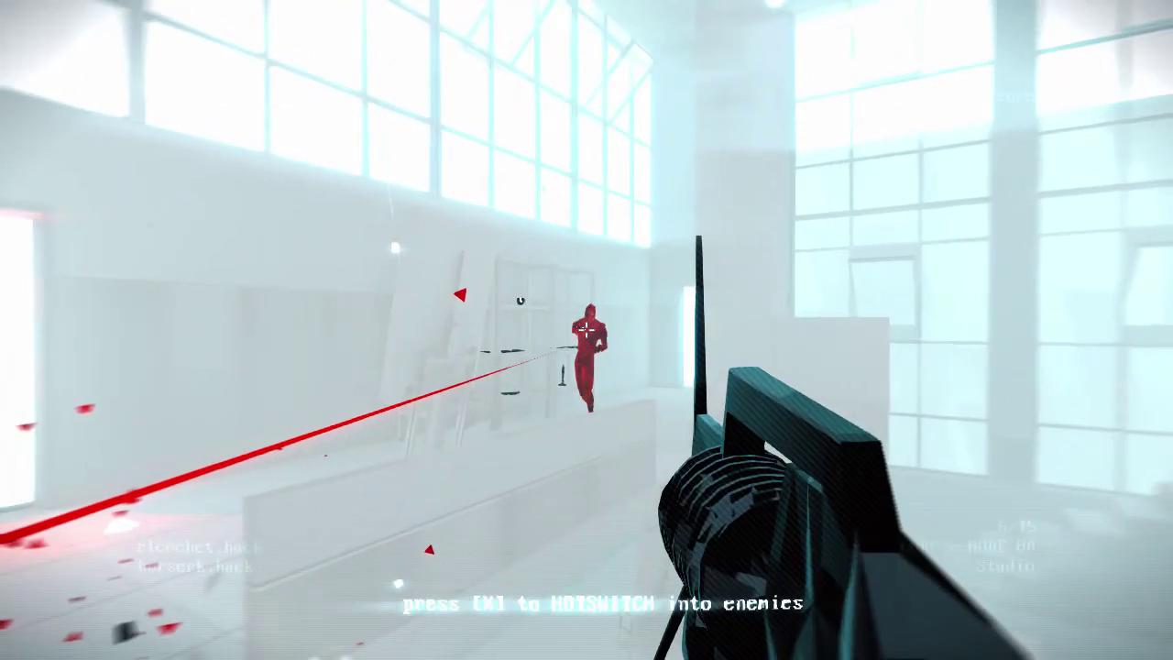
{"action": "key", "text": "x"}
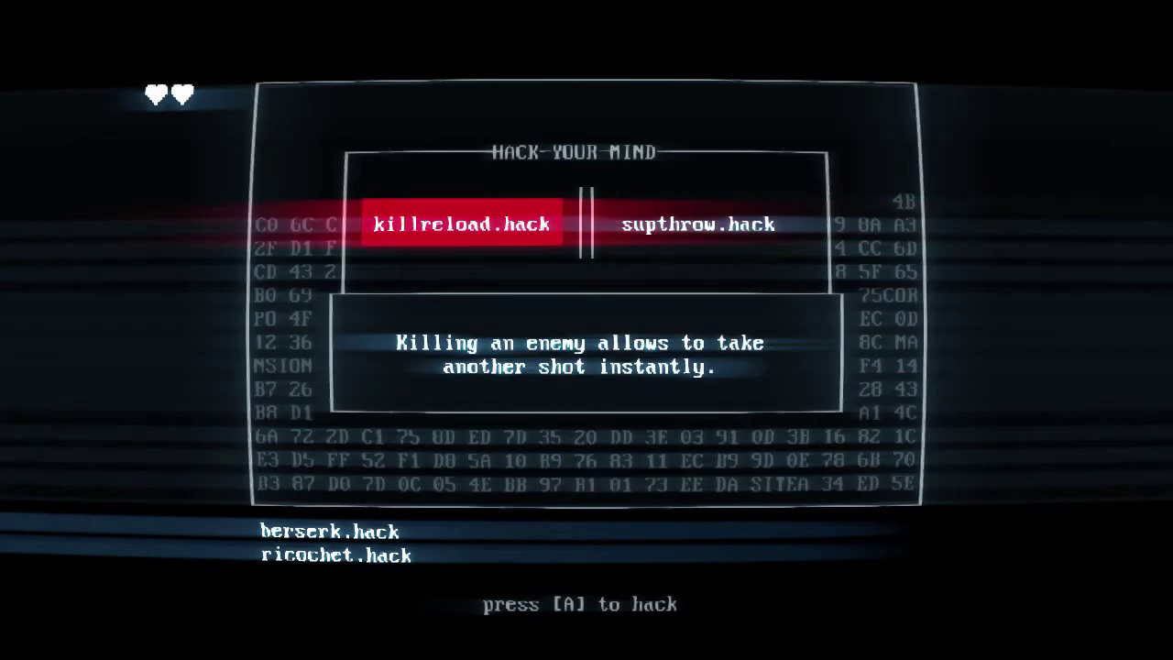
- Take the killreload.hack upgrade to start the Subway stage
{"action": "key", "text": "Return"}
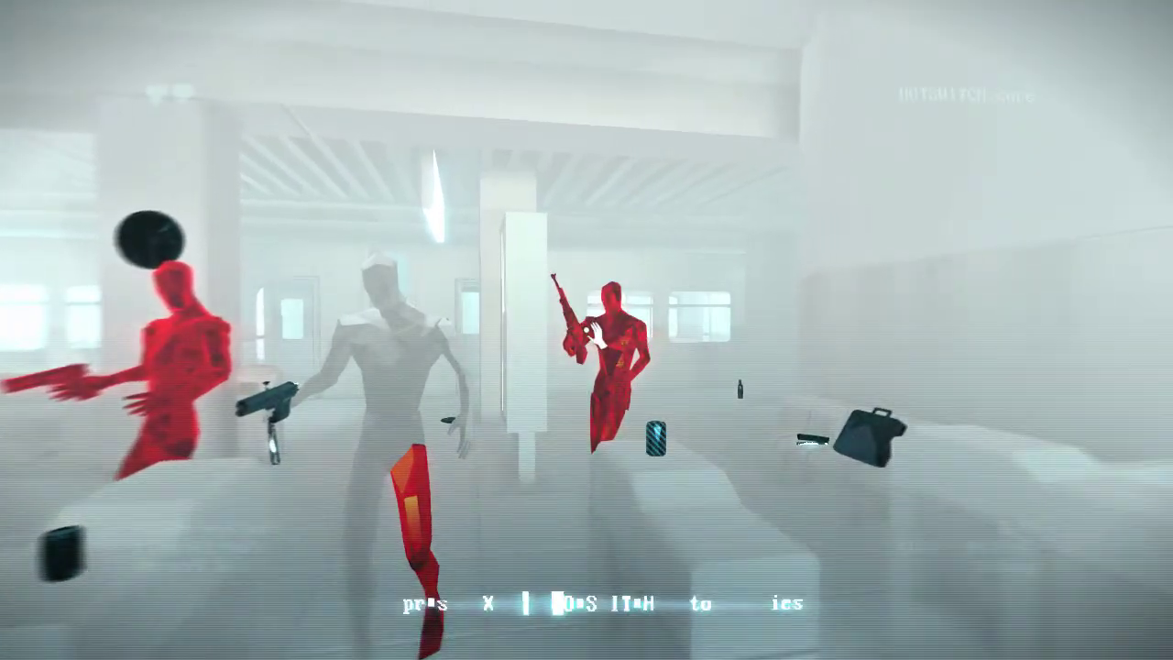
- Hotswitch into the rifle enemy, then shoot an enemy with the picked-up pistol
{"action": "key", "text": "x"}
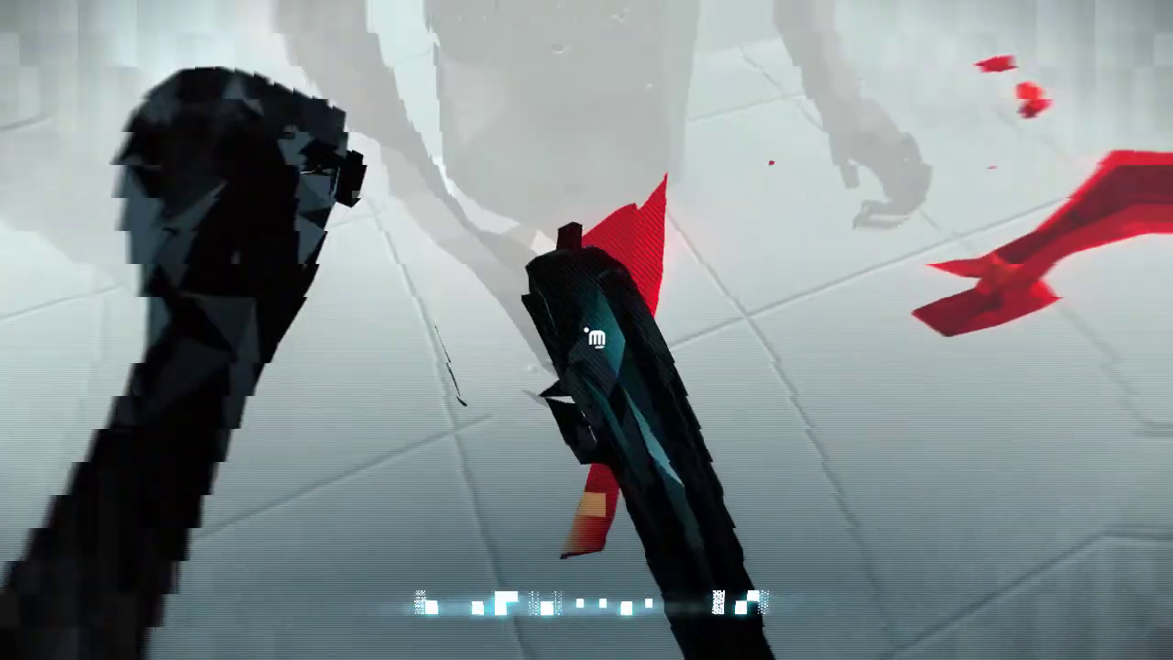
{"action": "left_click", "coordinate": [586, 330]}
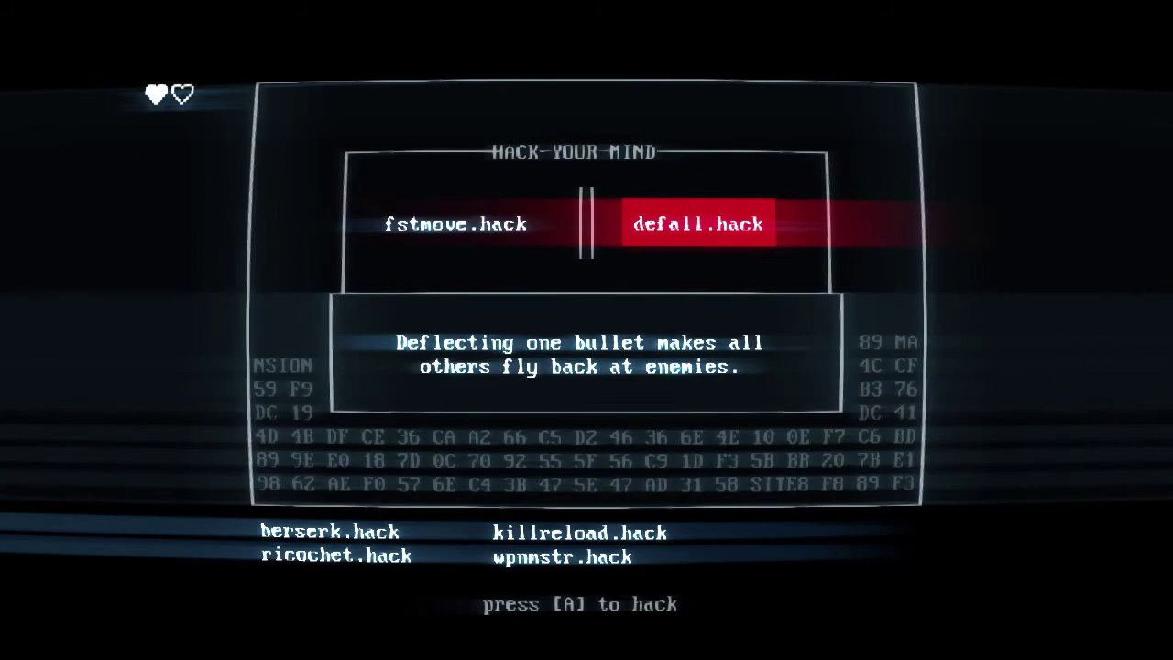
- Choose fstmove.hack as the new hack
{"action": "key", "text": "Return"}
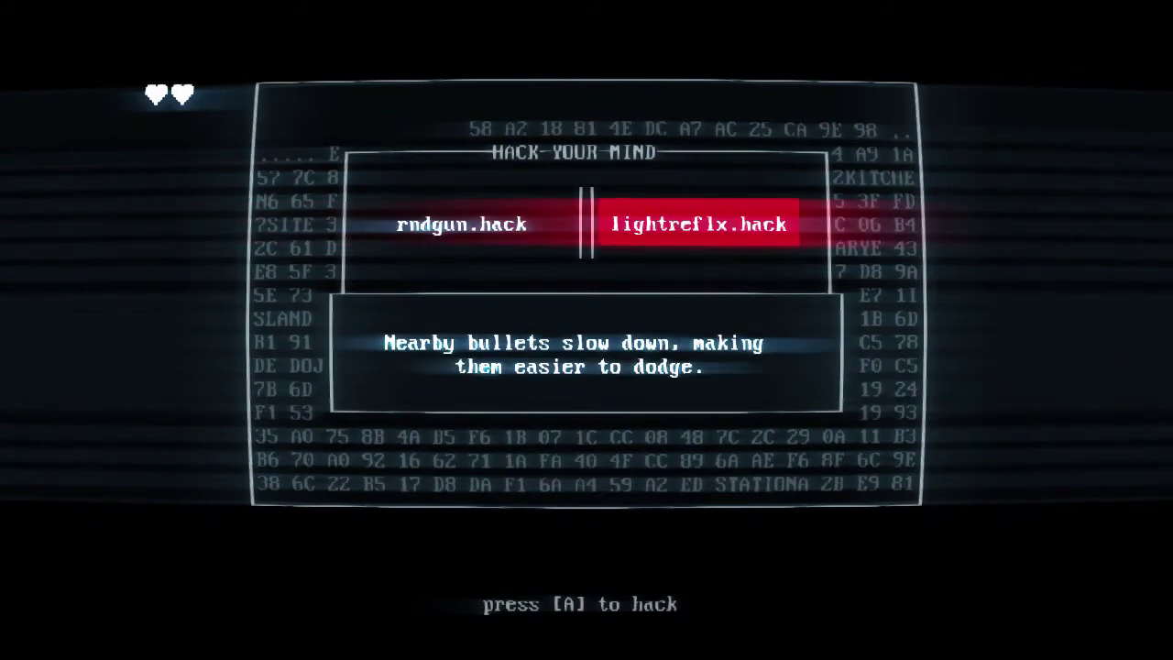
- Install lightreflx.hack, then hotswitch into an enemy on the Helipad level
{"action": "key", "text": "Return"}
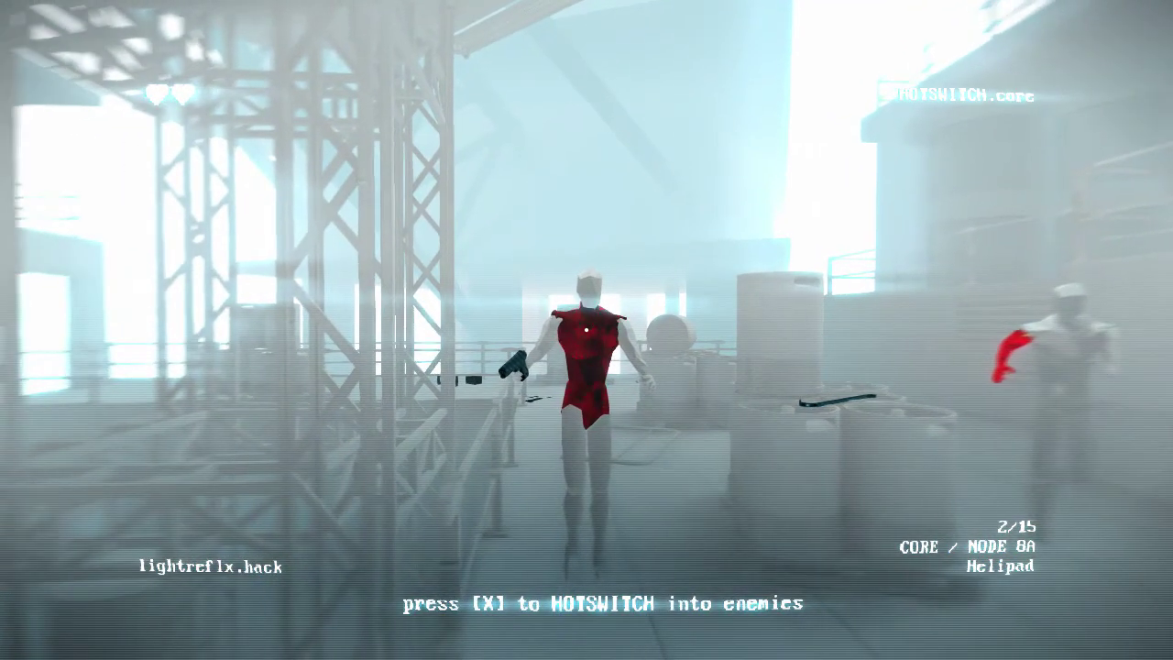
{"action": "key", "text": "x"}
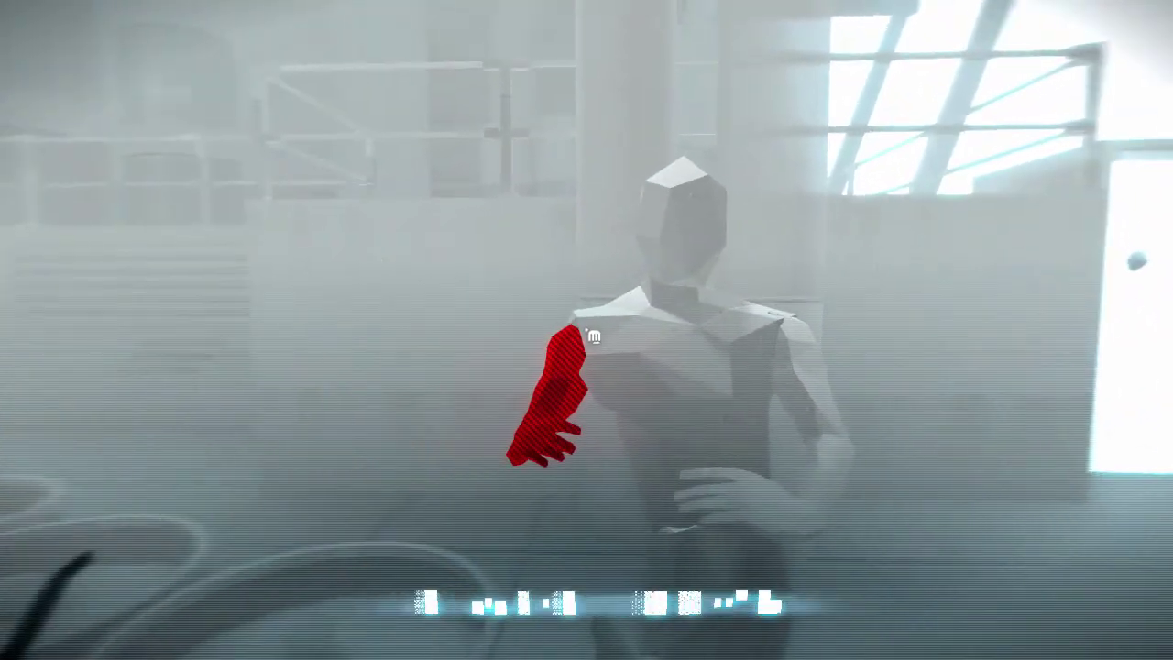
- Punch the grey enemy, switch into the stairs enemy, then throw at and punch foes
{"action": "left_click", "coordinate": [586, 330]}
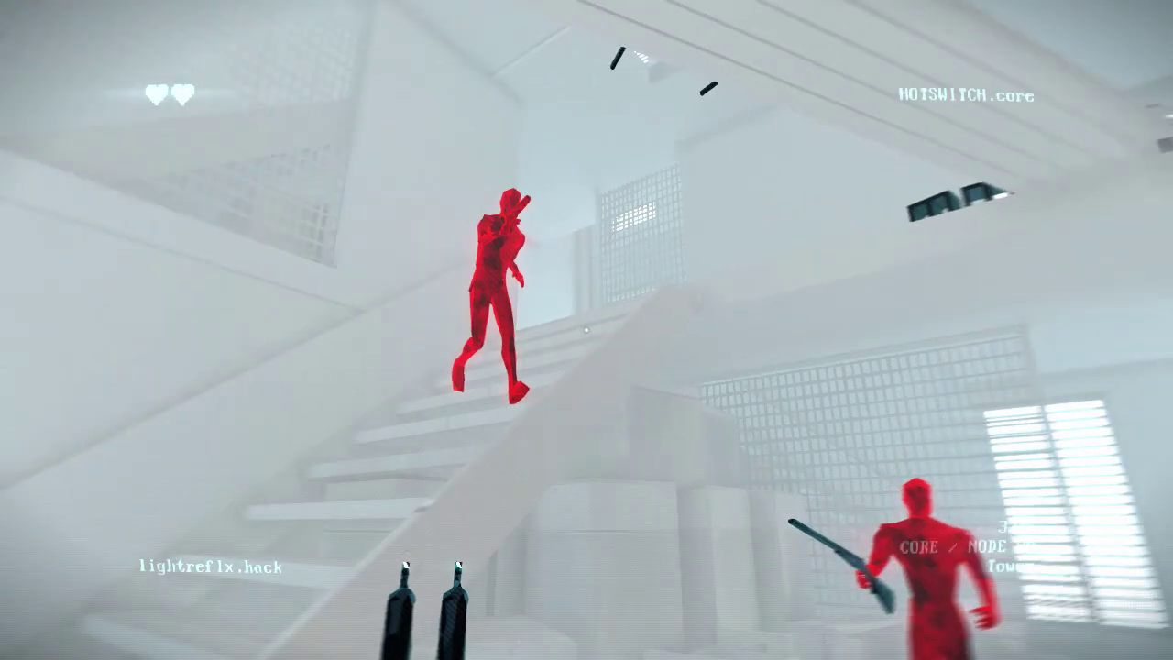
{"action": "key", "text": "e"}
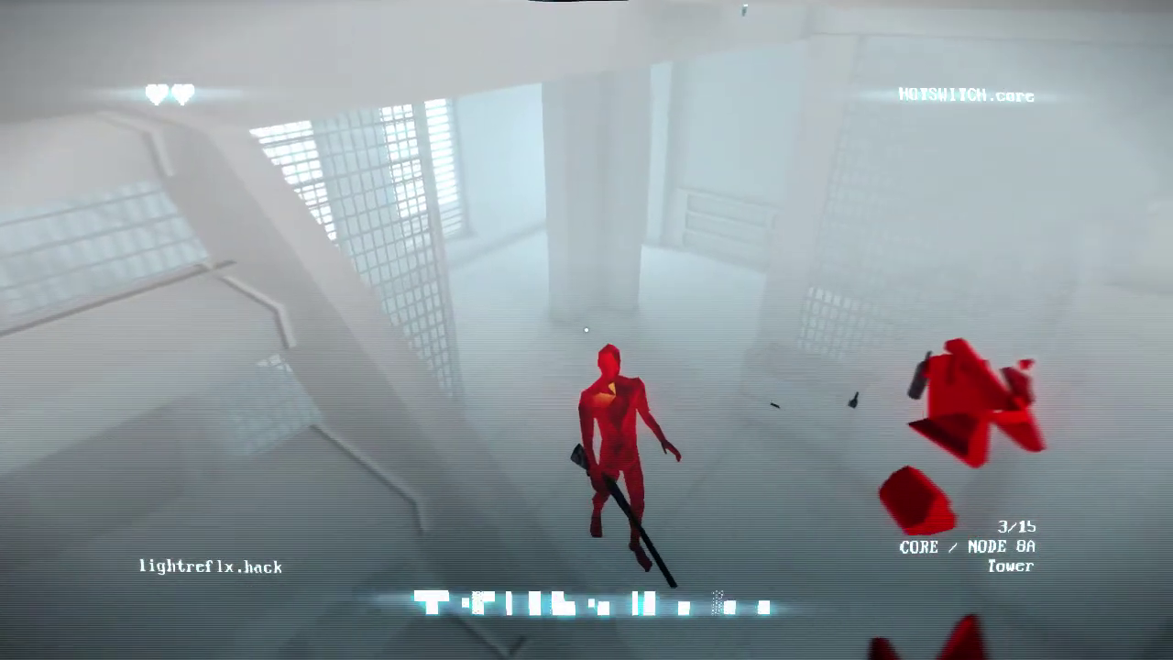
{"action": "key", "text": "e"}
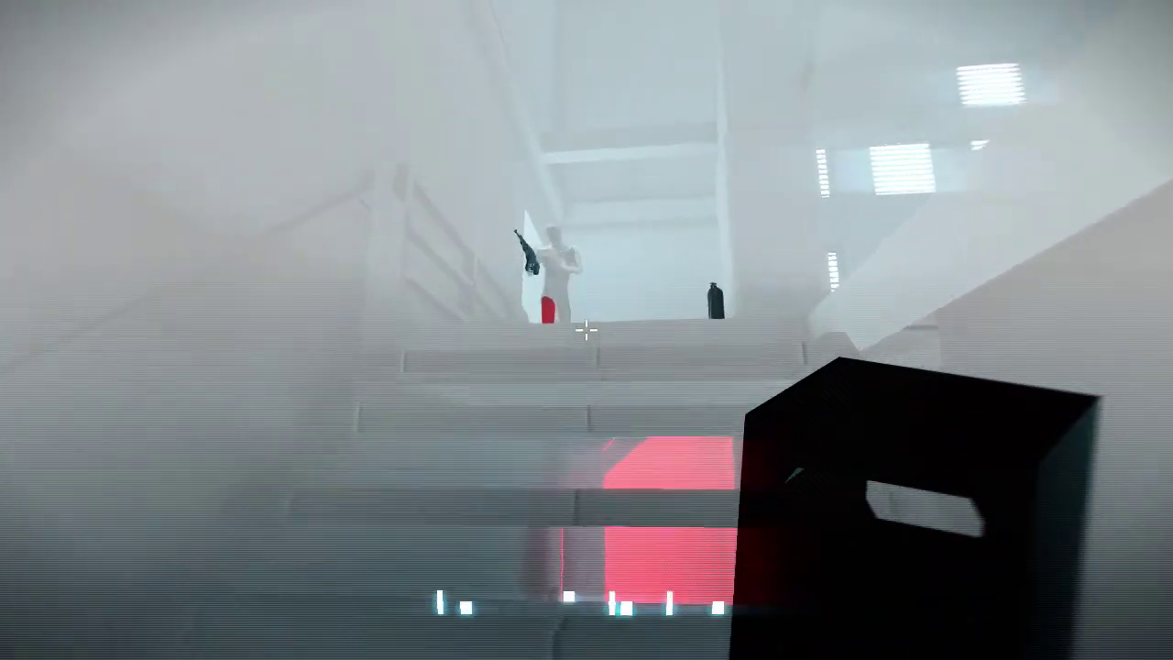
{"action": "left_click", "coordinate": [587, 330]}
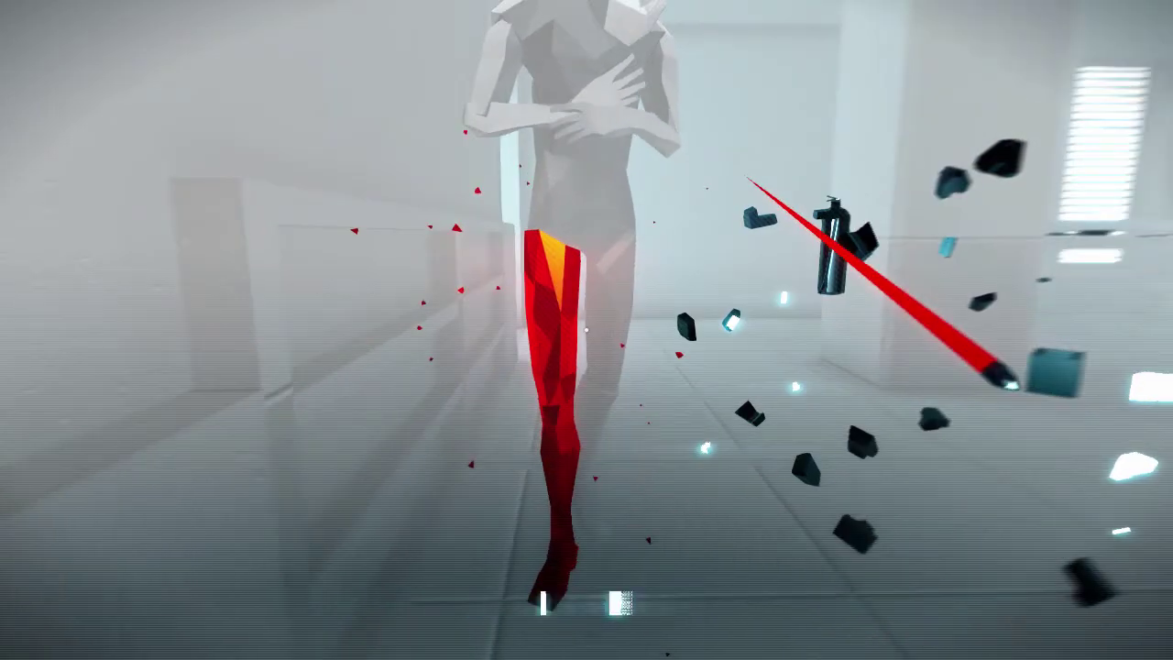
{"action": "left_click", "coordinate": [586, 330]}
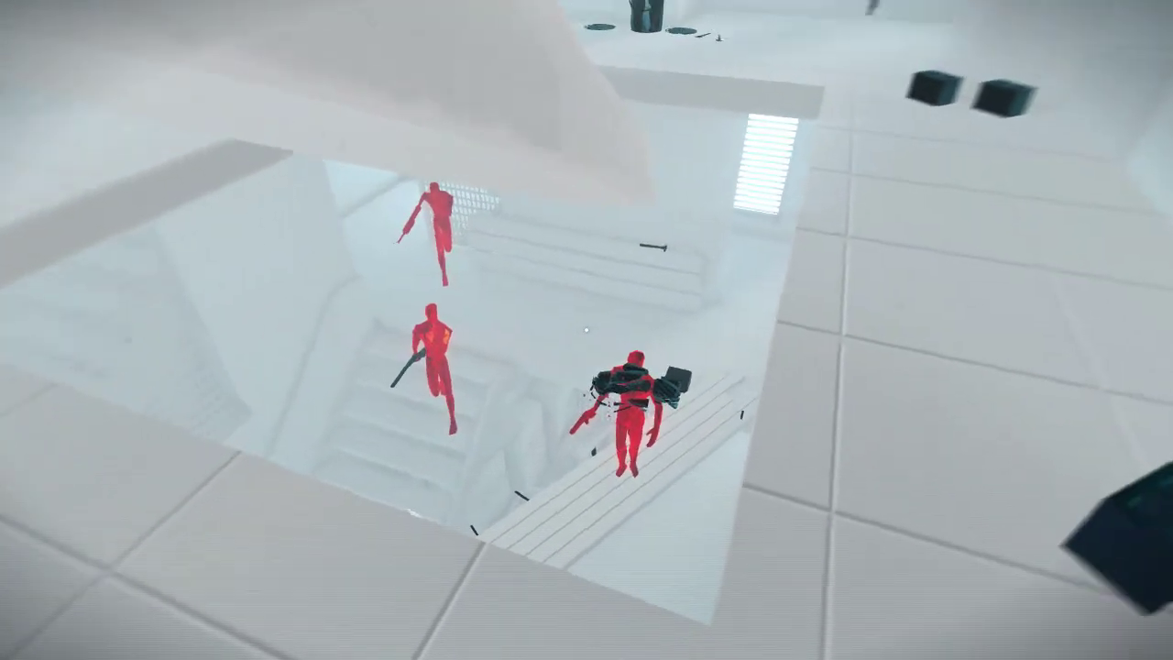
- Hotswitch among the red figures, throw the pistol, and shatter the last enemy with the hammer
{"action": "key", "text": "x"}
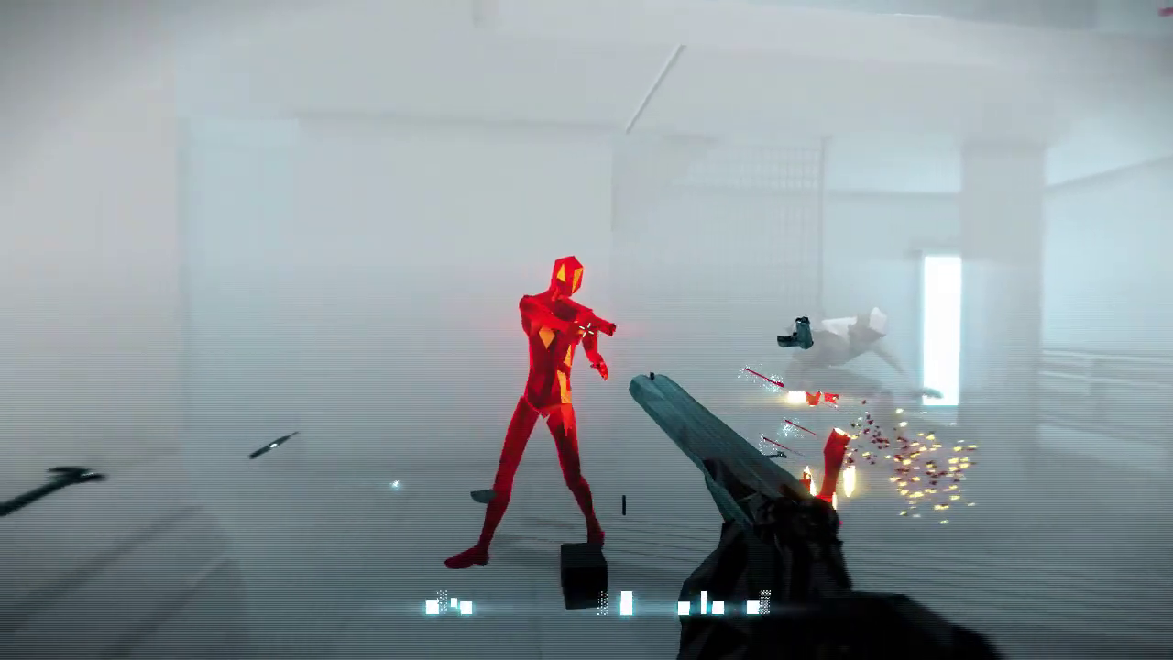
{"action": "right_click", "coordinate": [586, 330]}
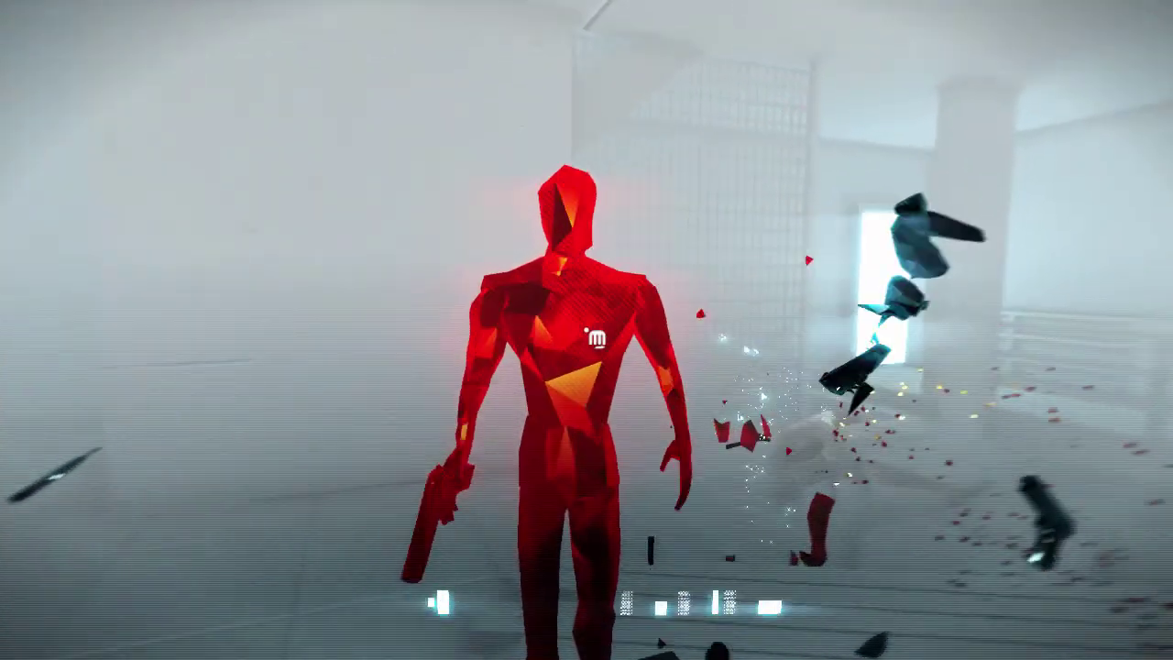
{"action": "left_click", "coordinate": [587, 330]}
{"action": "left_click", "coordinate": [586, 330]}
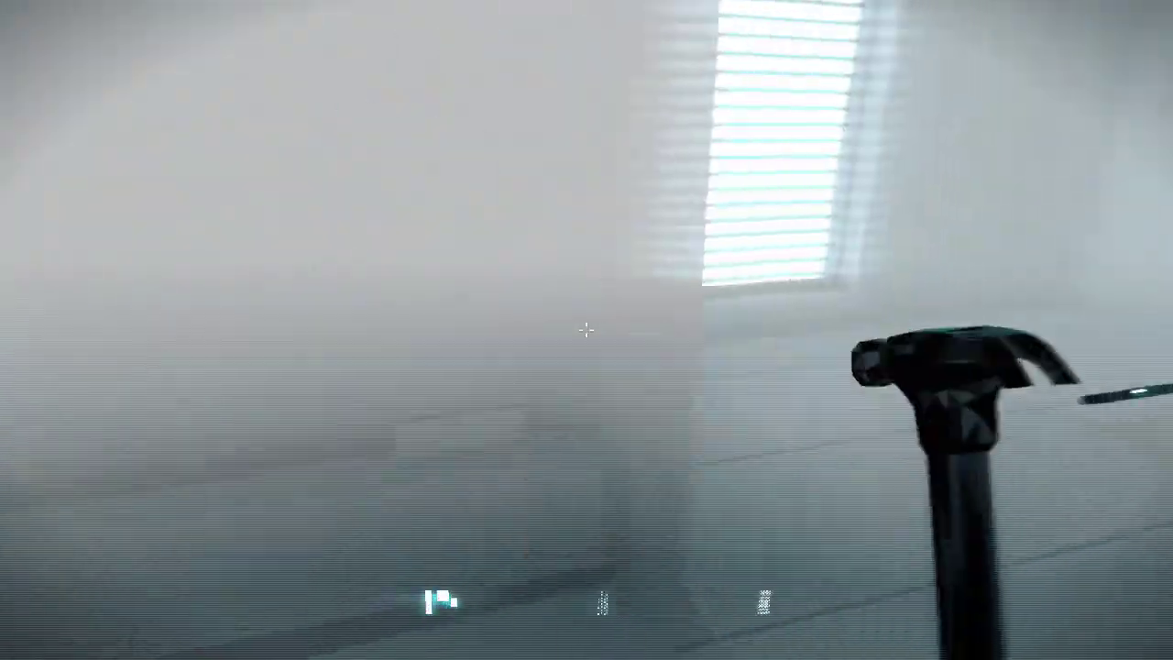
{"action": "left_click", "coordinate": [587, 330]}
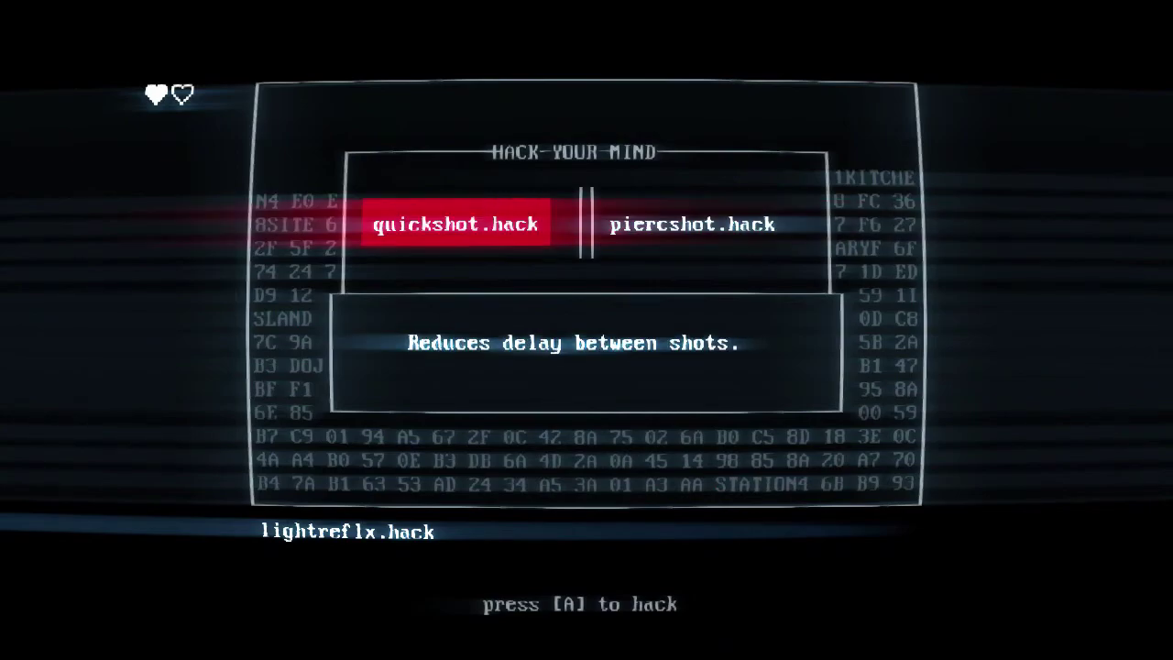
- Install quickshot.hack alongside lightreflx.hack and continue to the Node 8A map
{"action": "key", "text": "Return"}
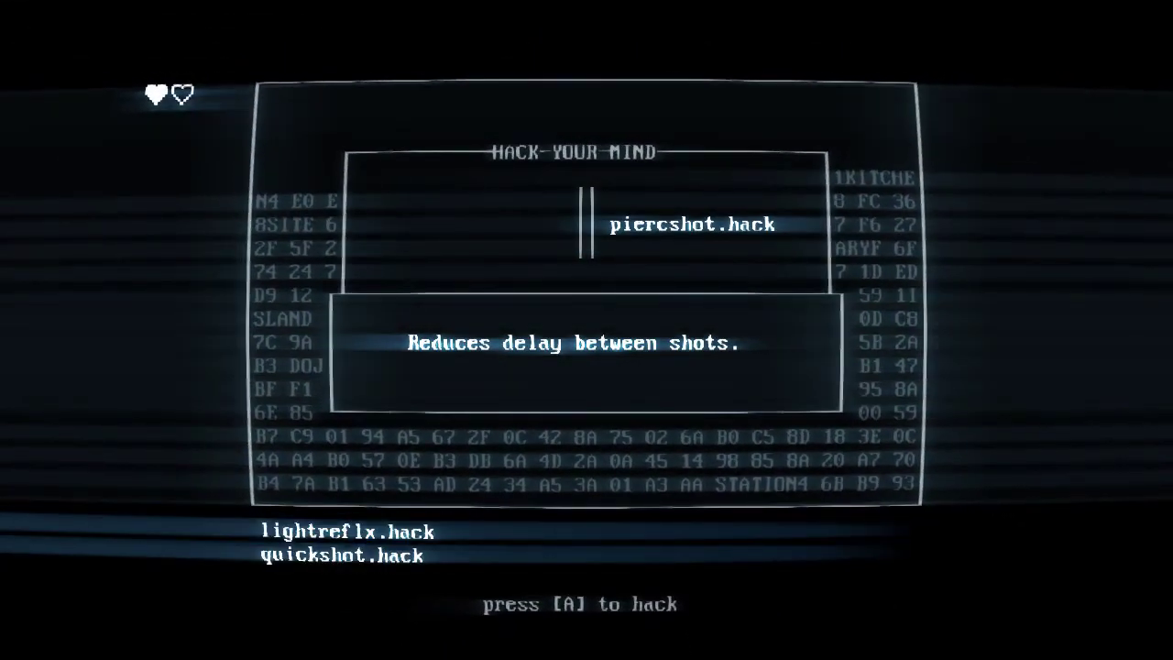
{"action": "key", "text": "Return"}
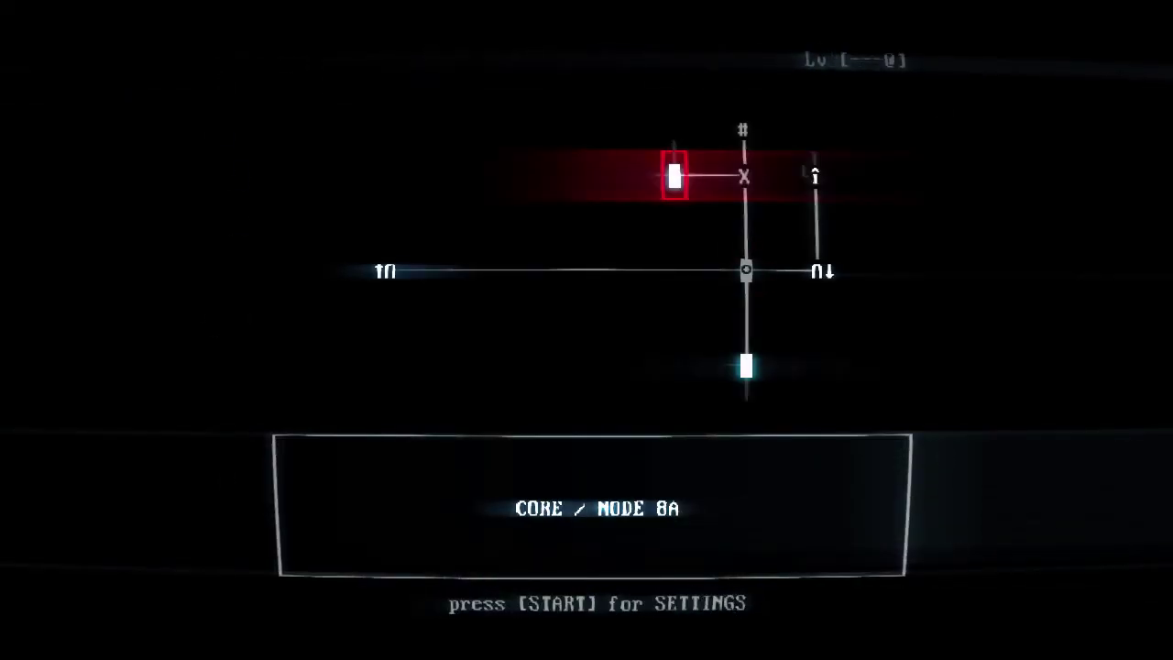
- Start Node 8A with HOTSWITCH.core and punch the first Corridors enemies
{"action": "key", "text": "Return"}
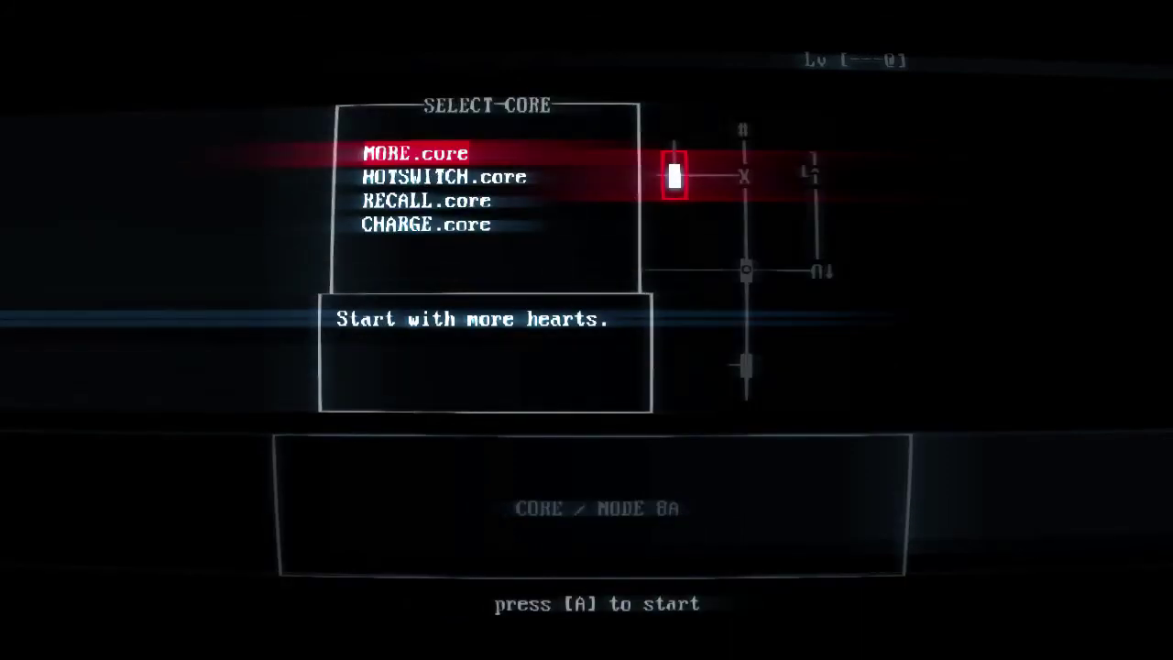
{"action": "key", "text": "a"}
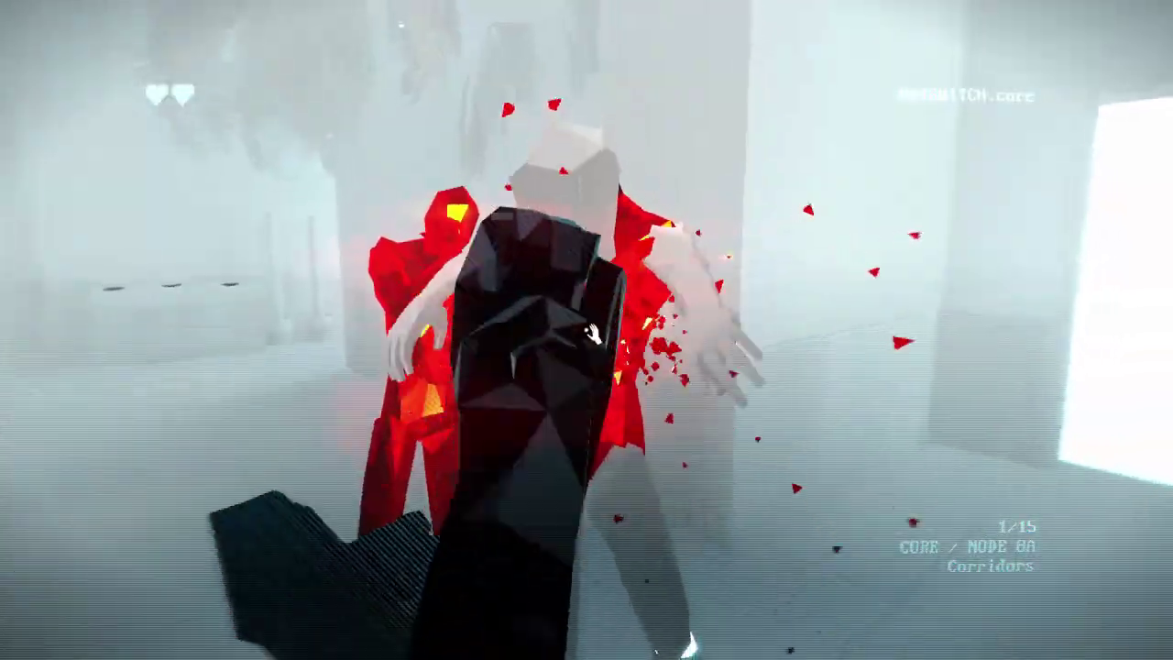
- Punch the front enemies, shuriken the doorway enemy, and hotswitch into the distant one
{"action": "left_click", "coordinate": [587, 339]}
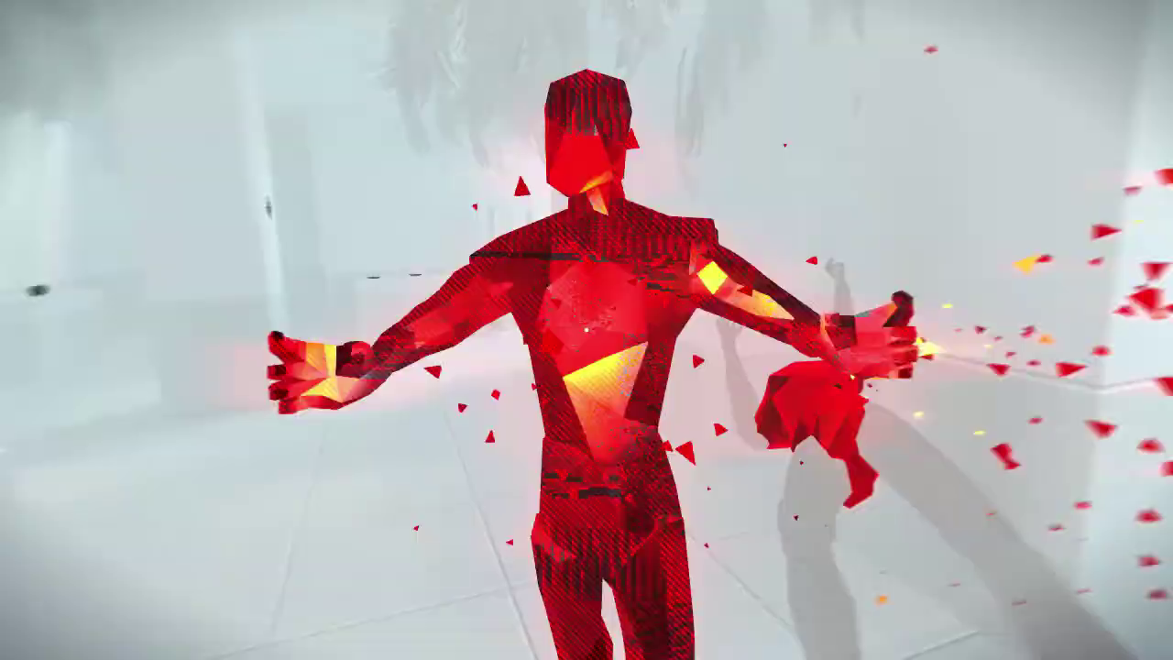
{"action": "left_click", "coordinate": [587, 339]}
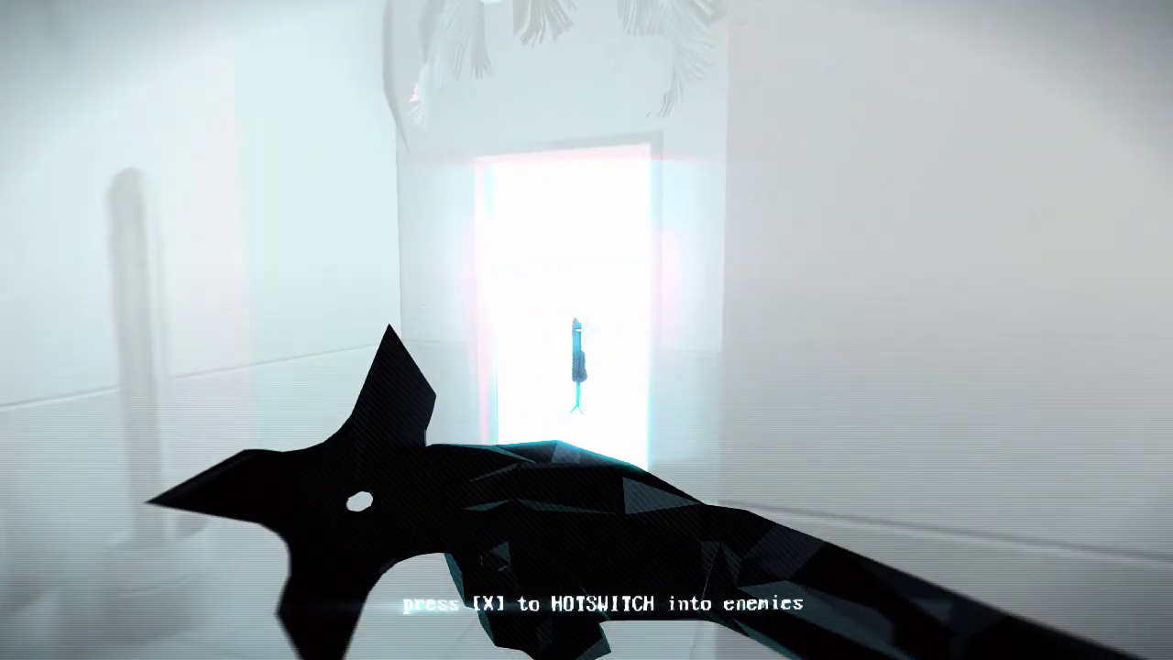
{"action": "left_click", "coordinate": [586, 330]}
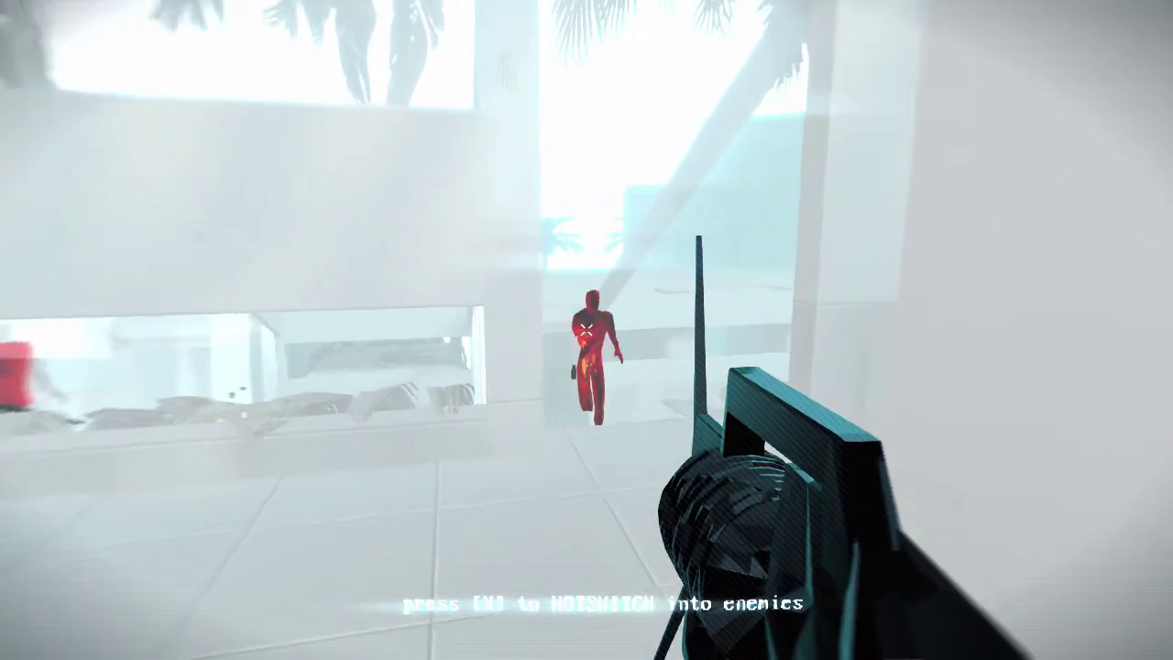
{"action": "key", "text": "e"}
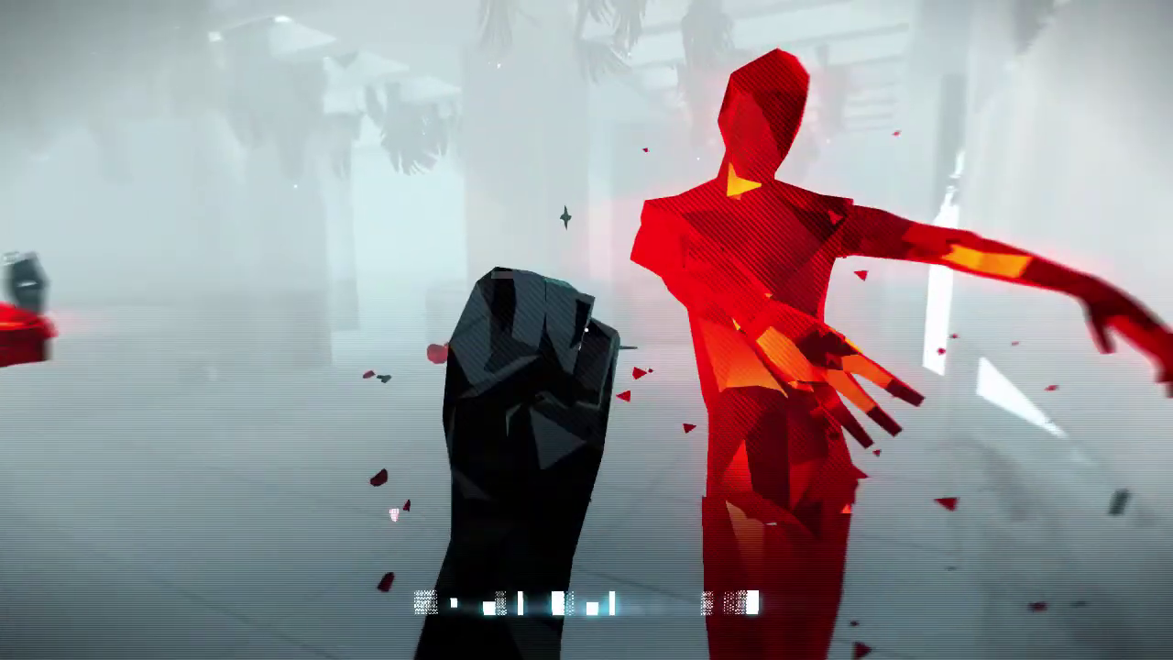
- Punch the sword enemy, katana the rifleman, and finish with the grabbed shotgun
{"action": "left_click", "coordinate": [587, 330]}
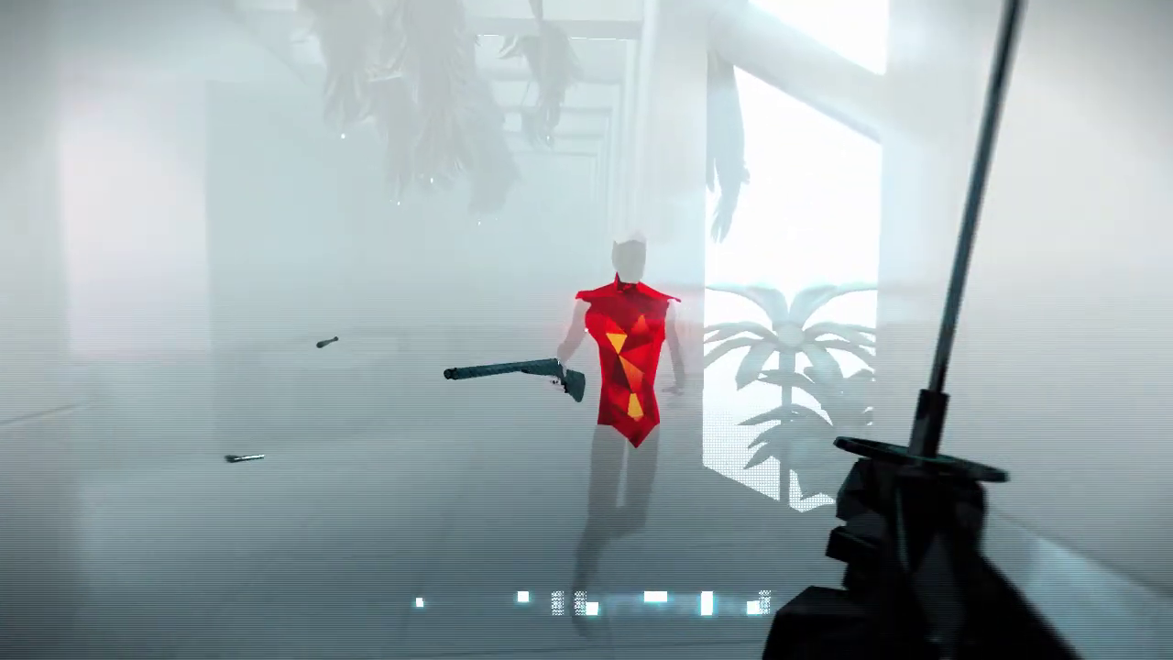
{"action": "right_click", "coordinate": [586, 330]}
{"action": "left_click", "coordinate": [587, 330]}
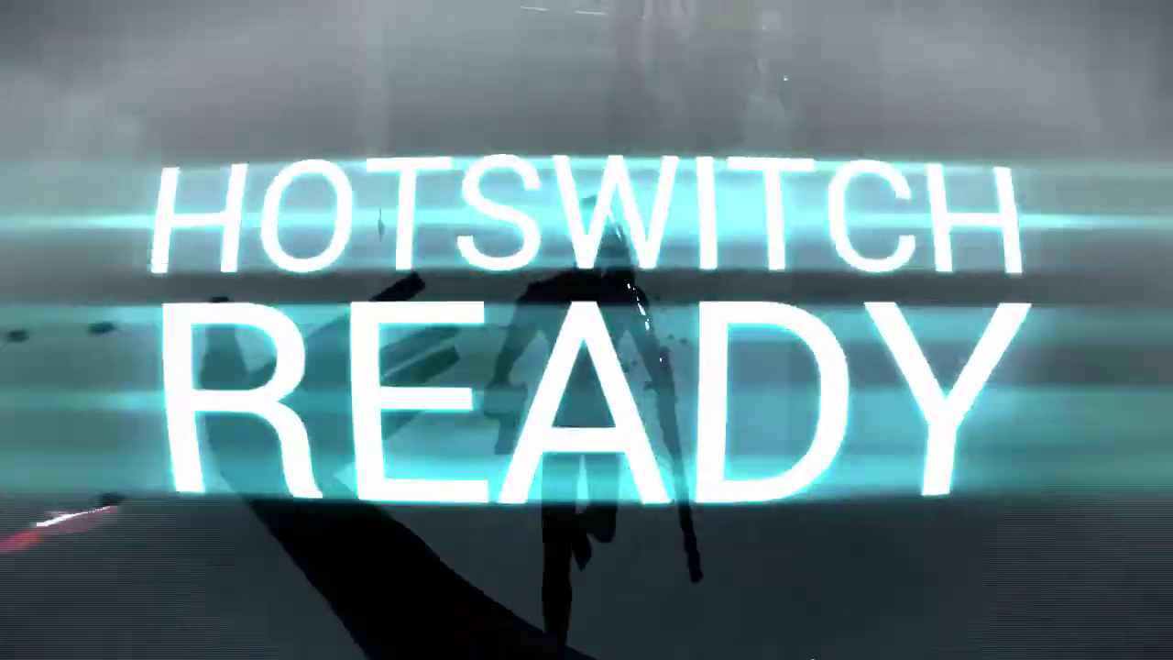
{"action": "left_click", "coordinate": [587, 330]}
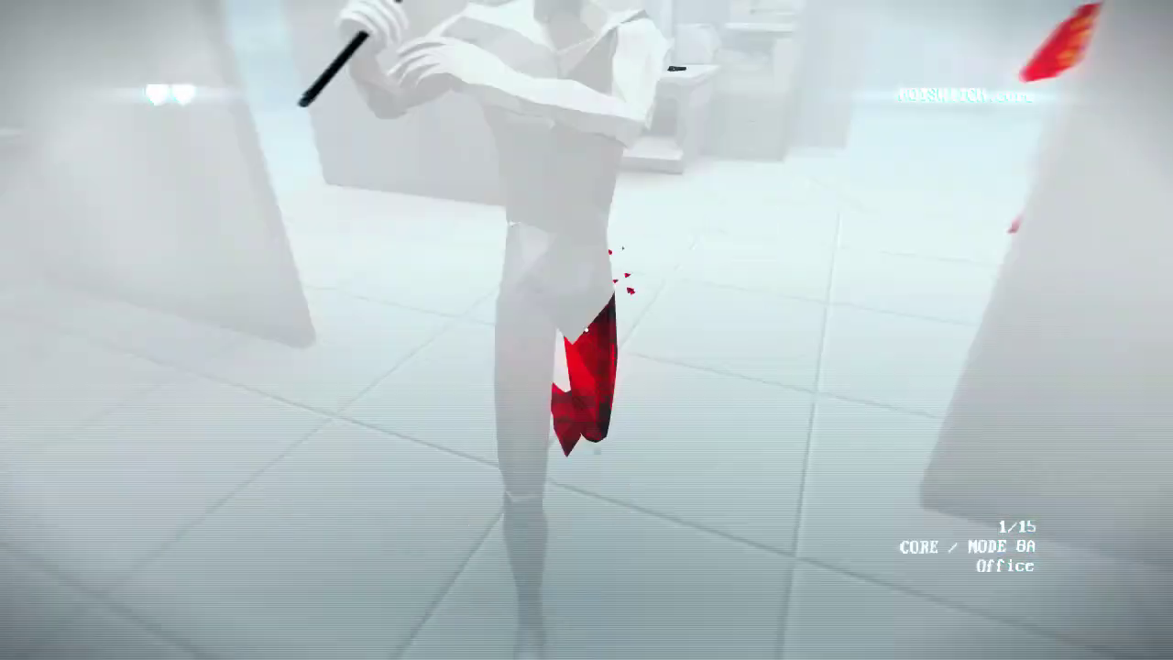
- Punch the remaining Office enemy and install rndgun.hack
{"action": "left_click", "coordinate": [587, 330]}
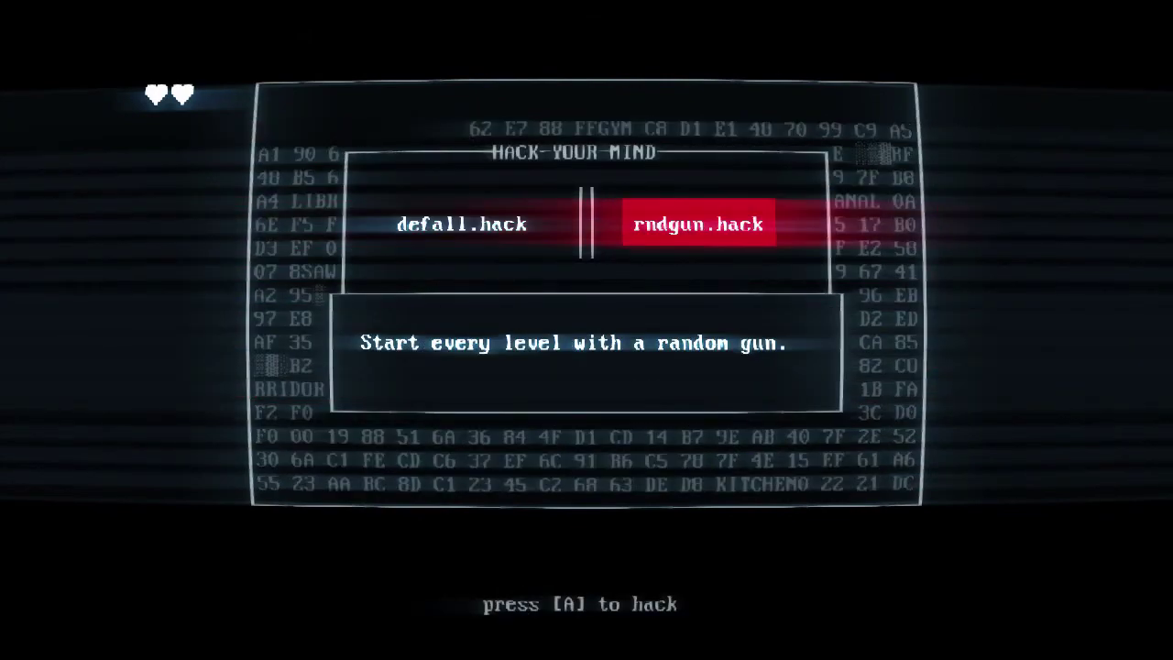
{"action": "key", "text": "Return"}
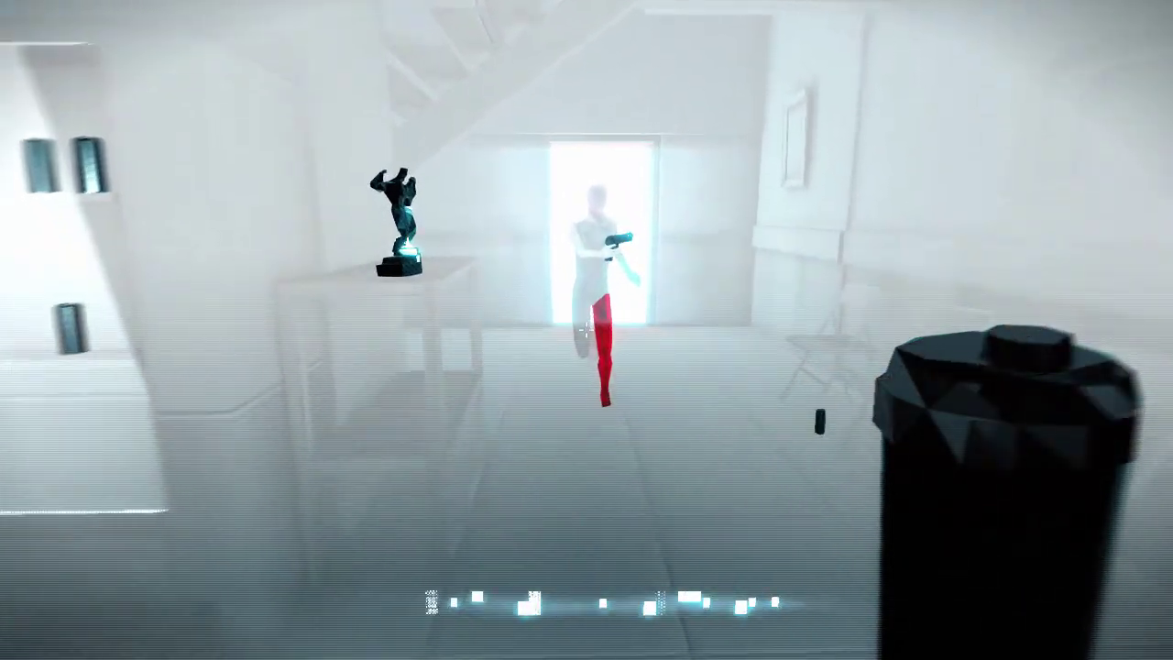
- Throw the held cup at the enemy coming through the doorway
{"action": "left_click", "coordinate": [587, 330]}
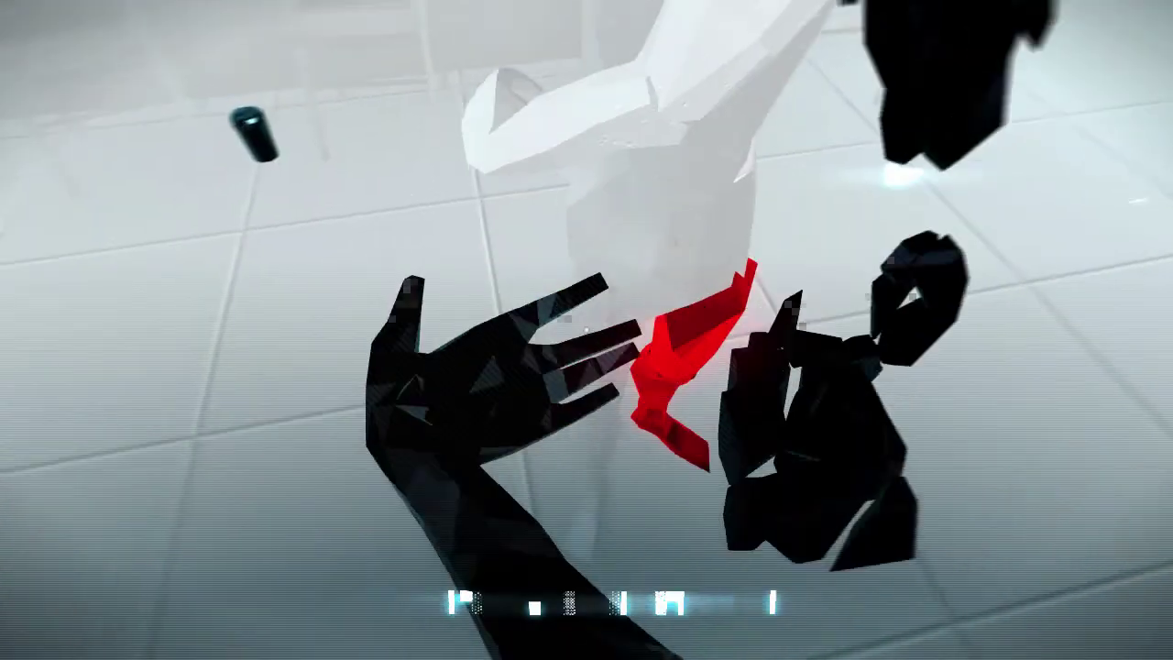
- Punch a red enemy, hotswitch with X, throw an object, grab the shotgun, and strike another
{"action": "left_click", "coordinate": [587, 330]}
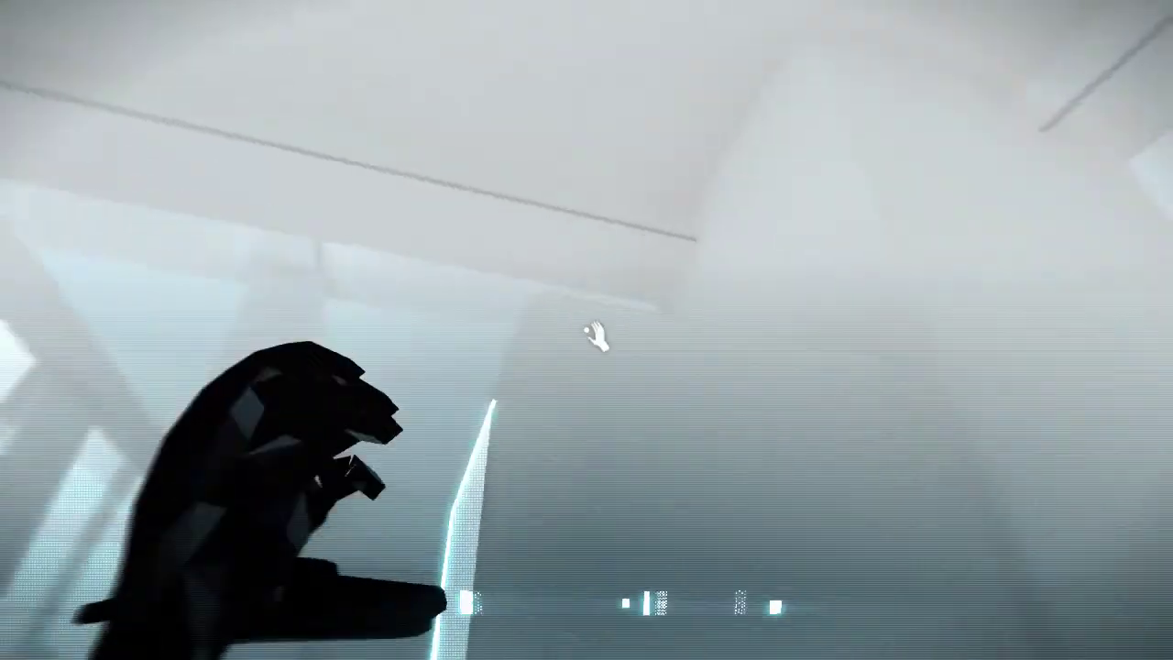
{"action": "left_click", "coordinate": [587, 330]}
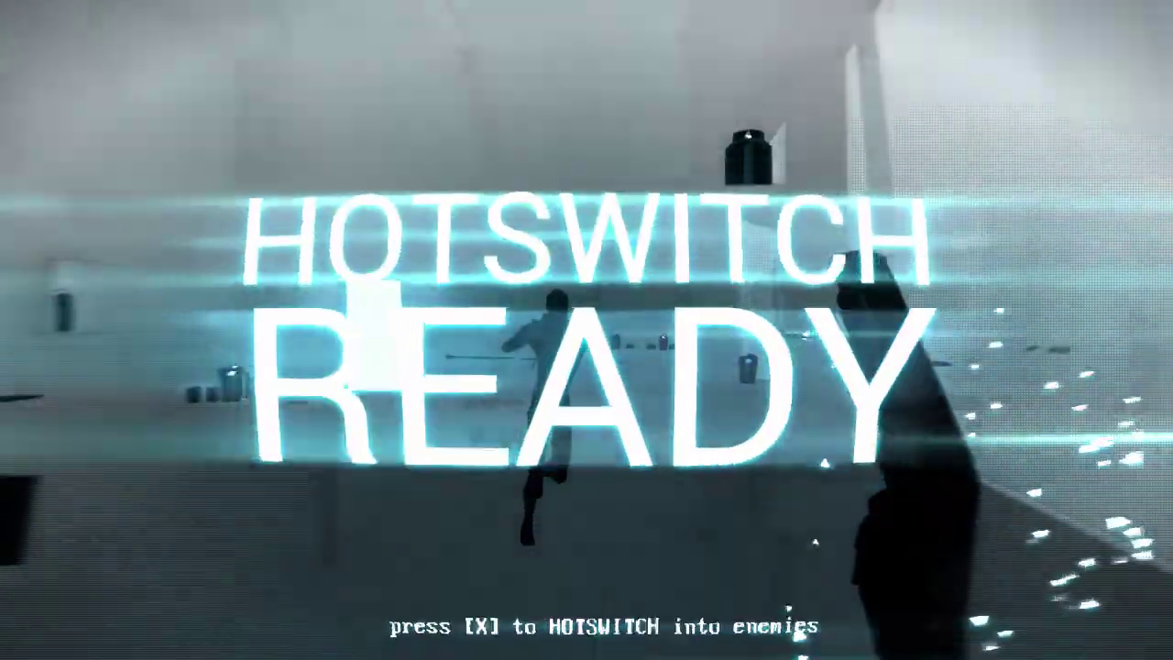
{"action": "key", "text": "x"}
{"action": "left_click", "coordinate": [587, 330]}
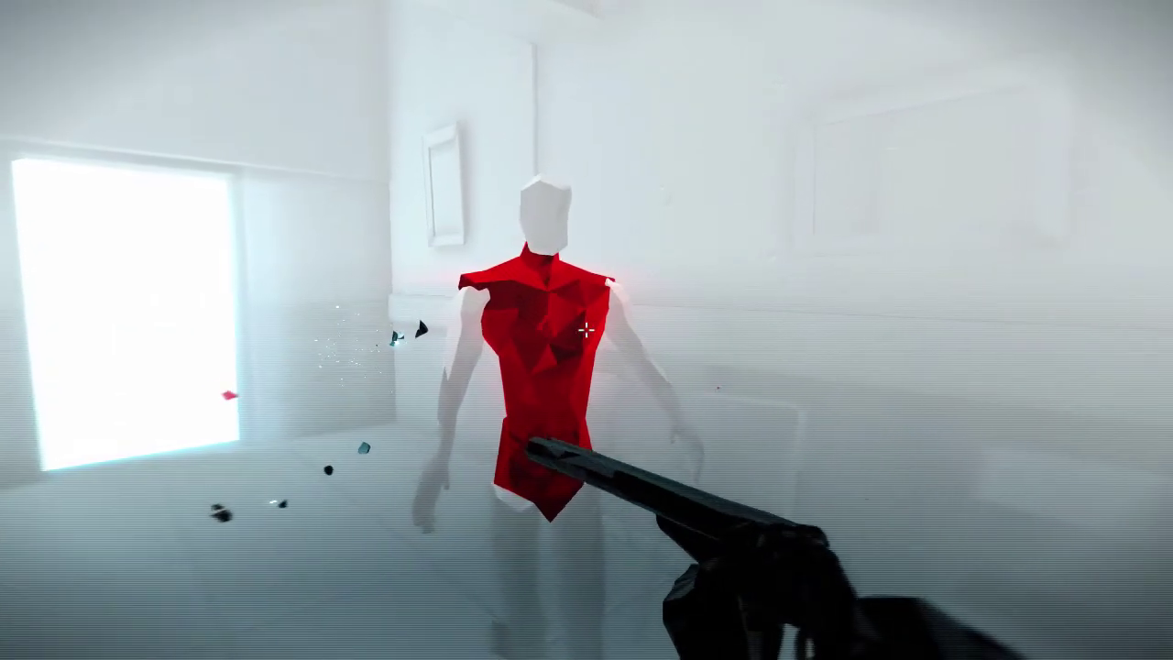
{"action": "left_click", "coordinate": [587, 328]}
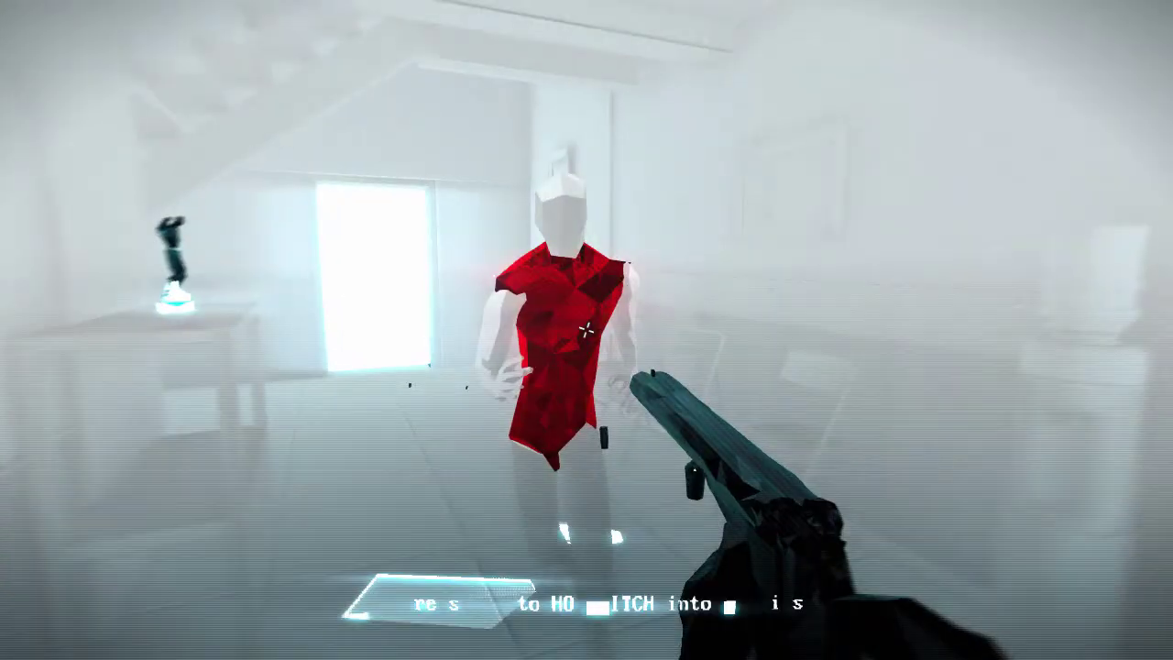
{"action": "left_click", "coordinate": [587, 328]}
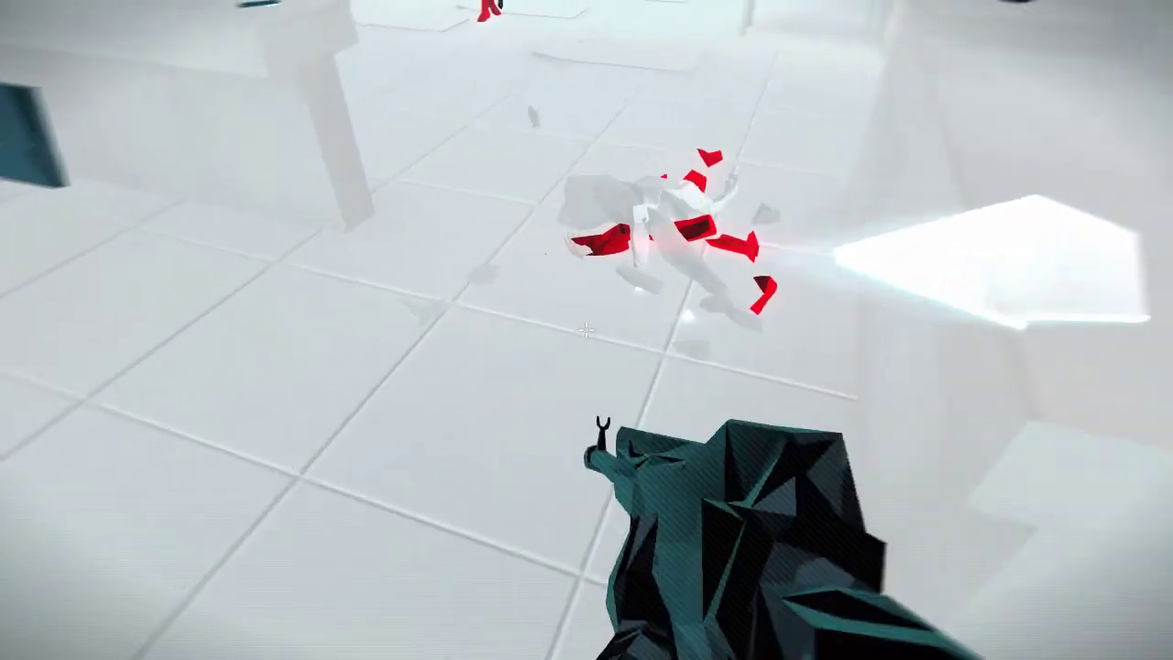
- Hotswitch with X toward the doorway enemy, then into the running enemy
{"action": "key", "text": "x"}
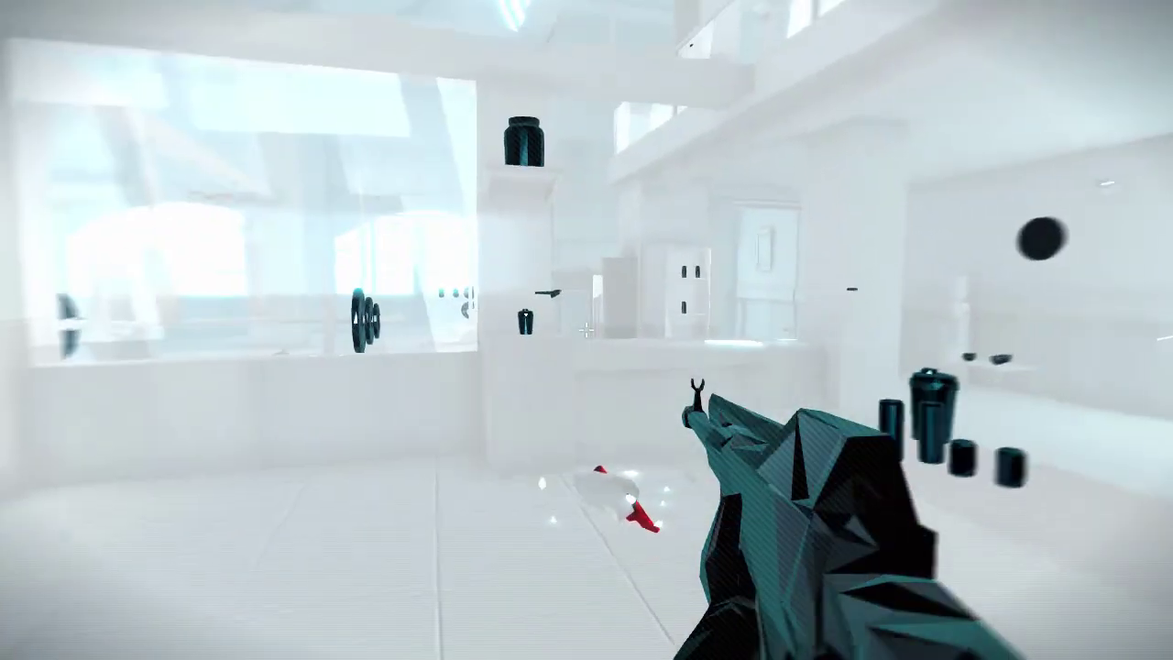
{"action": "left_click_drag", "start_coordinate": [587, 330], "coordinate": [586, 330]}
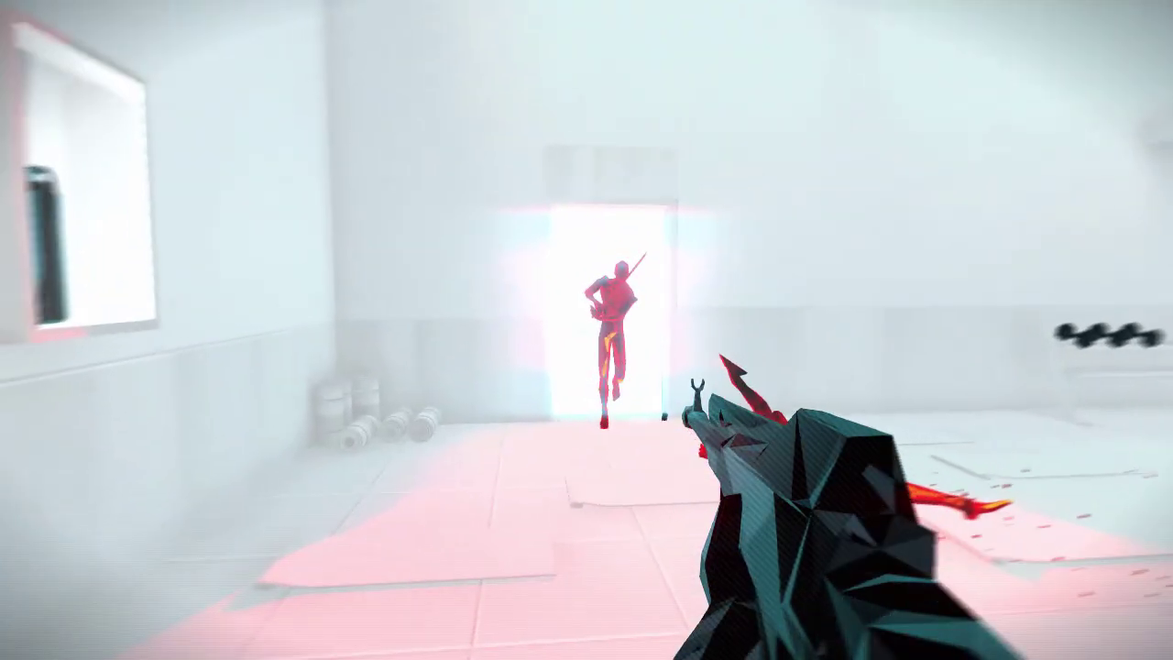
{"action": "key", "text": "x"}
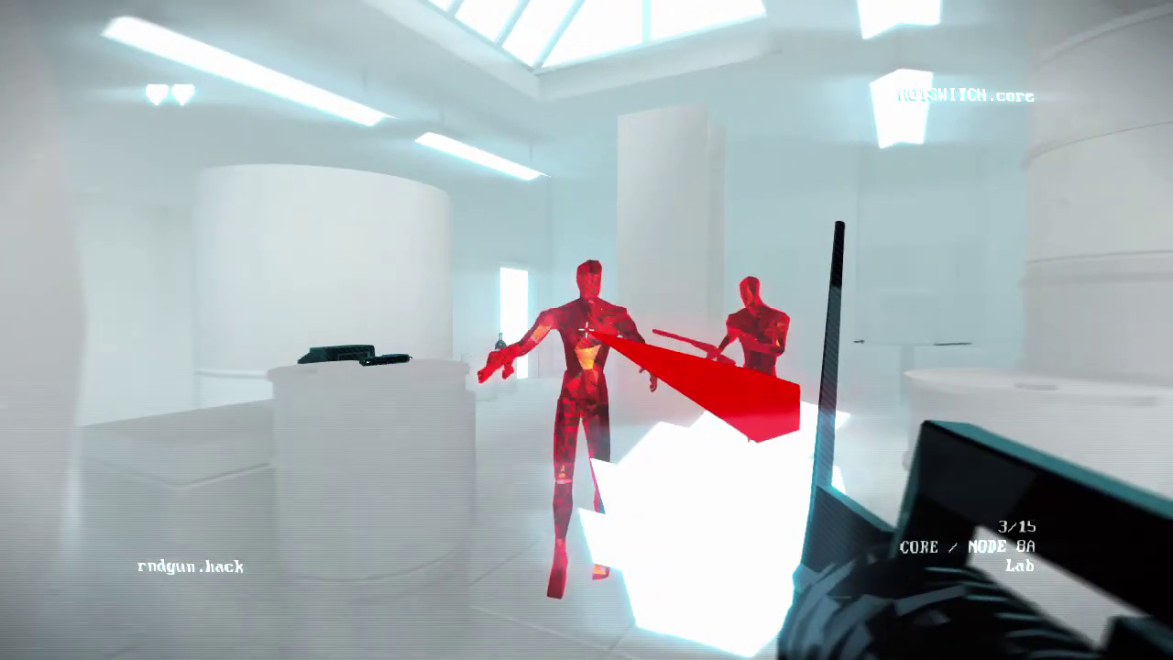
- Shoot red enemies, take one over with E, and catch the flying heavy gun
{"action": "left_click", "coordinate": [586, 330]}
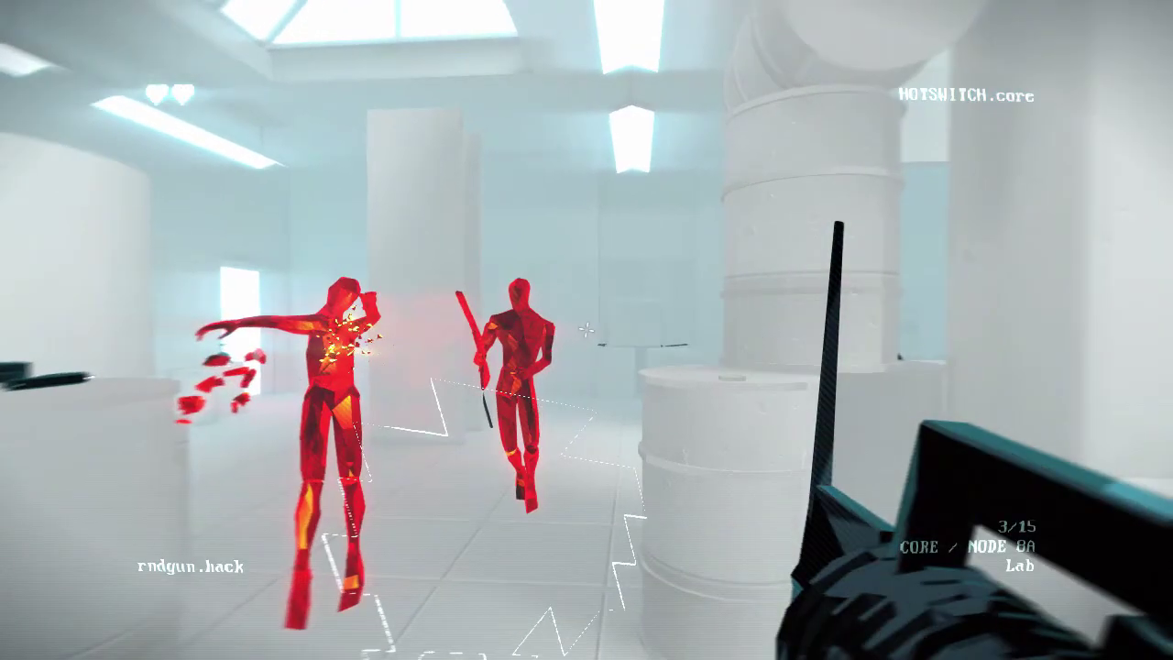
{"action": "key", "text": "e"}
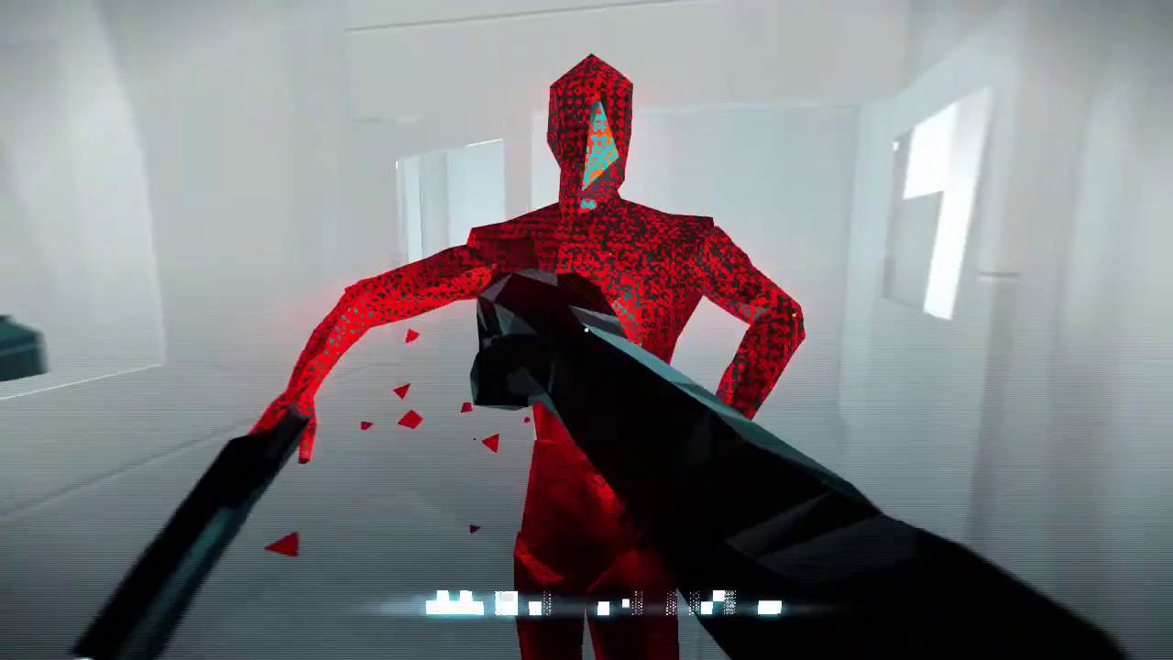
{"action": "left_click", "coordinate": [586, 330]}
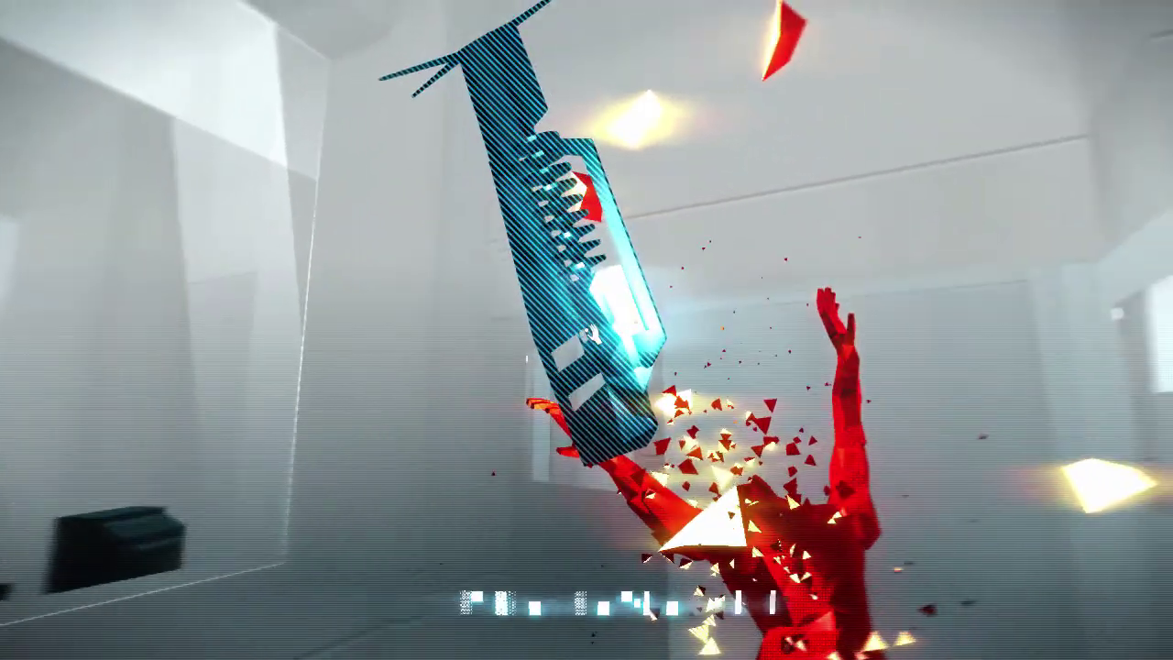
{"action": "left_click", "coordinate": [587, 330]}
{"action": "left_click", "coordinate": [586, 330]}
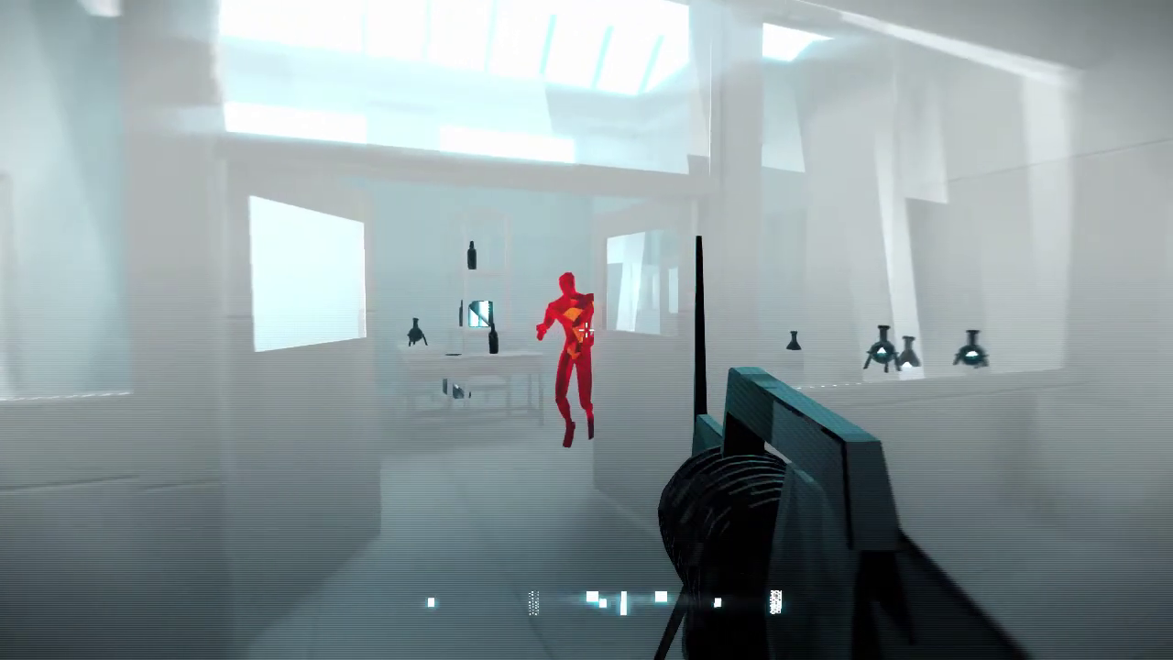
{"action": "left_click", "coordinate": [586, 329]}
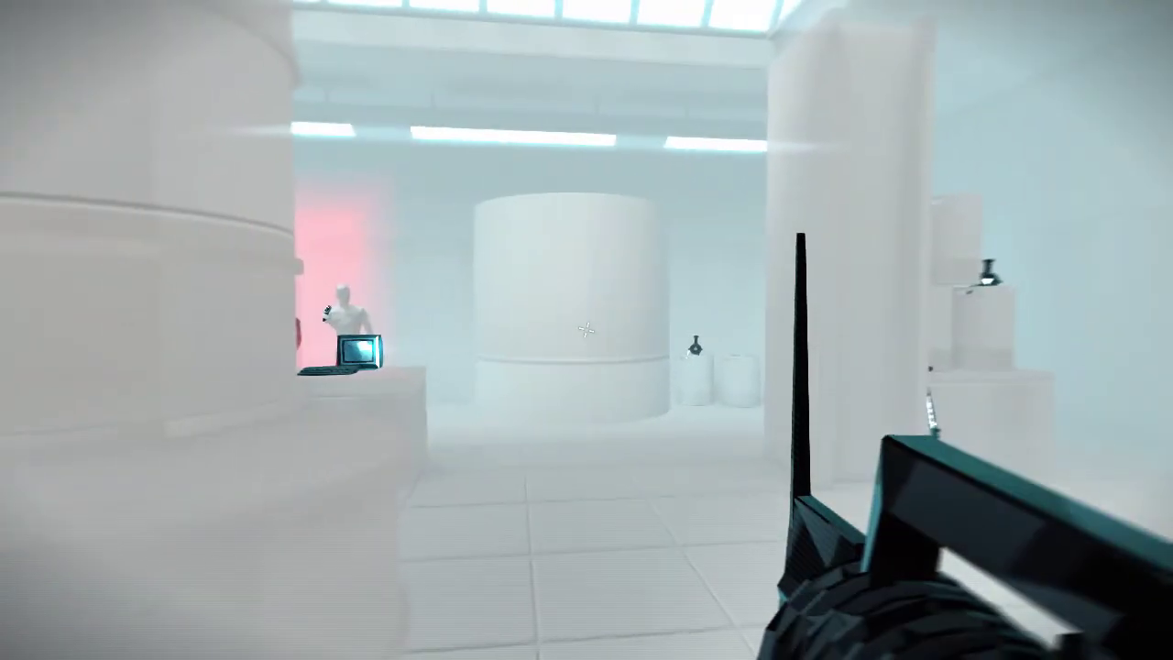
- Take over the enemy beside the monitor and shatter it to take its pistol
{"action": "key", "text": "x"}
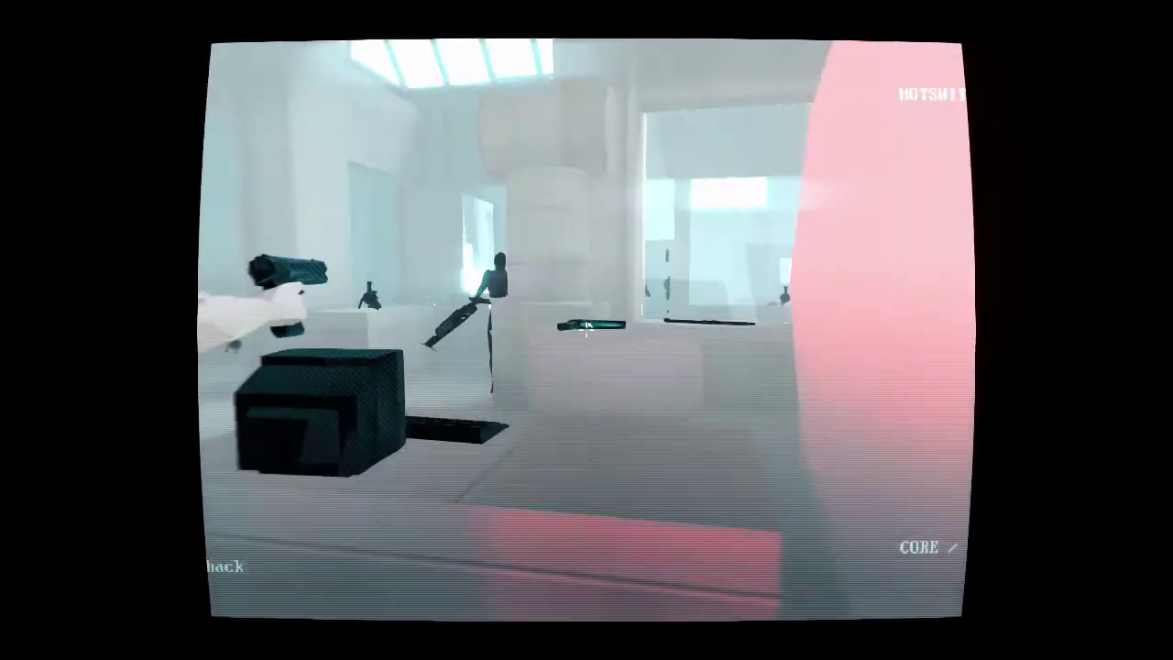
{"action": "left_click", "coordinate": [587, 330]}
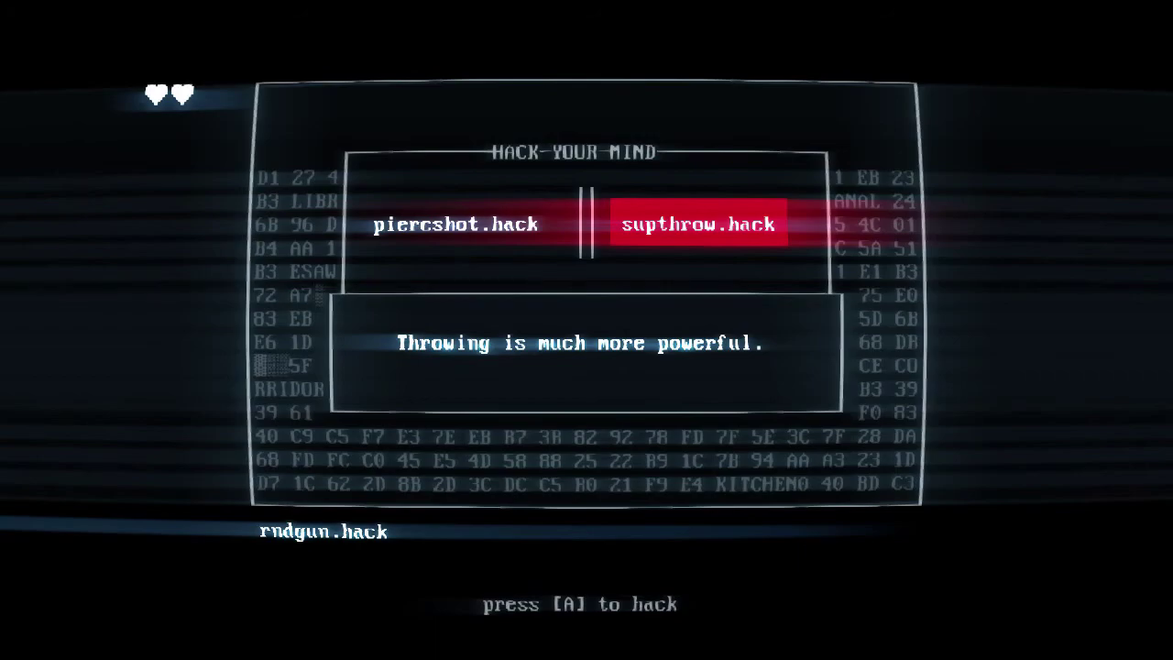
- Choose piercshot.hack, throw a fire extinguisher, and catch the enemy's pistol
{"action": "key", "text": "a"}
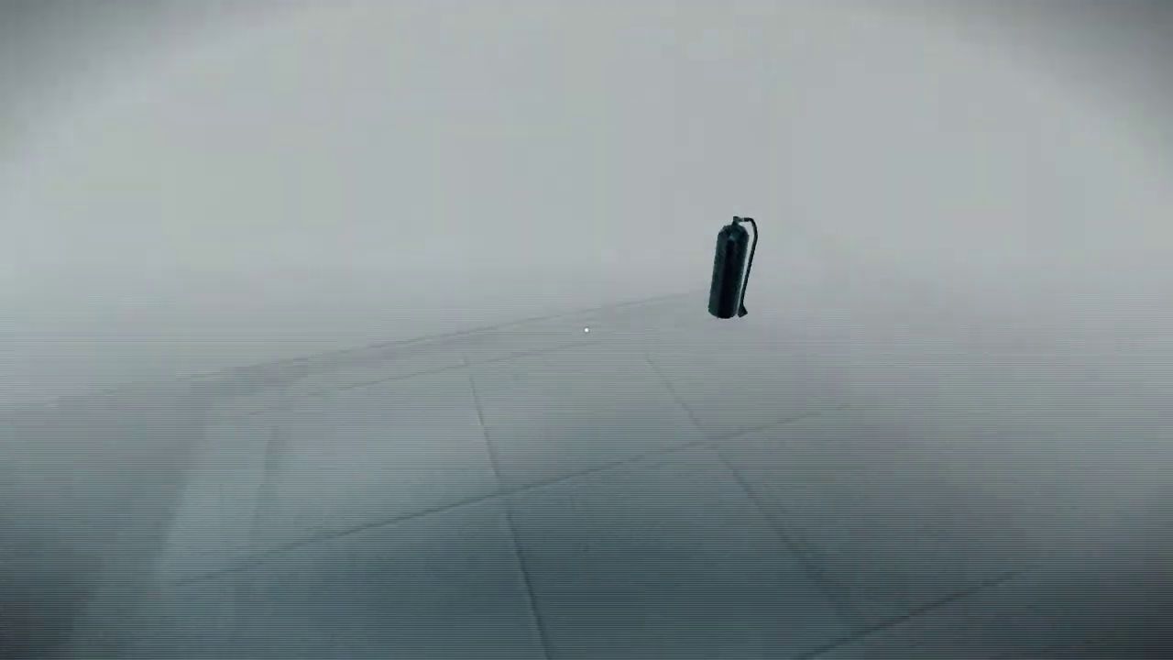
{"action": "left_click", "coordinate": [587, 330]}
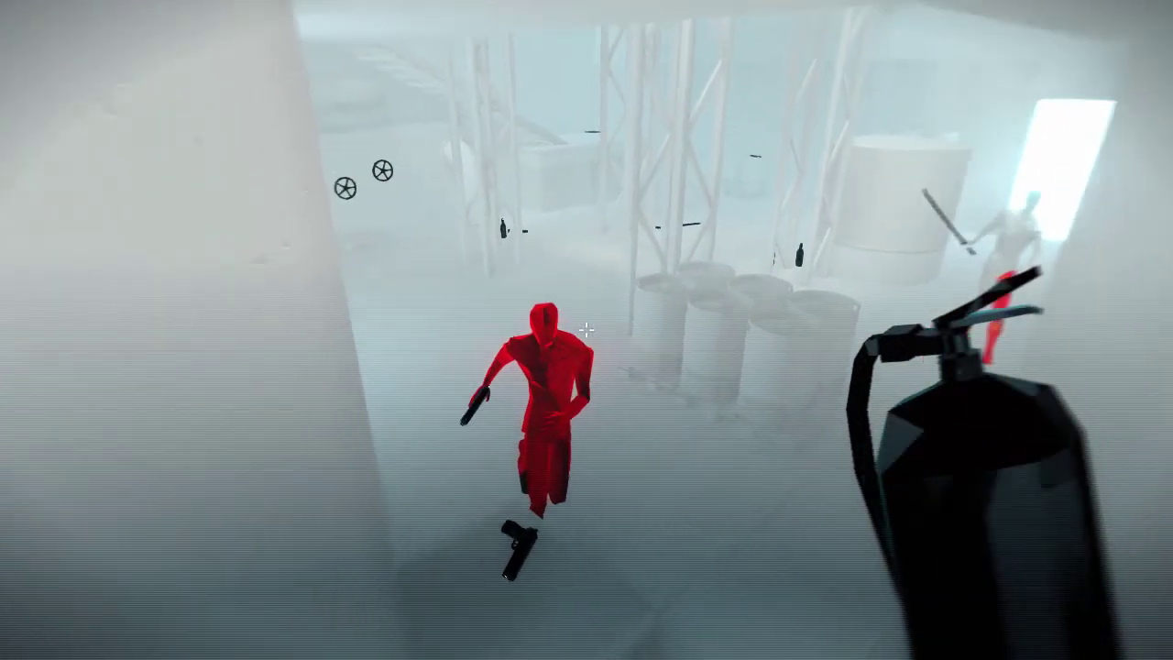
{"action": "left_click", "coordinate": [587, 330]}
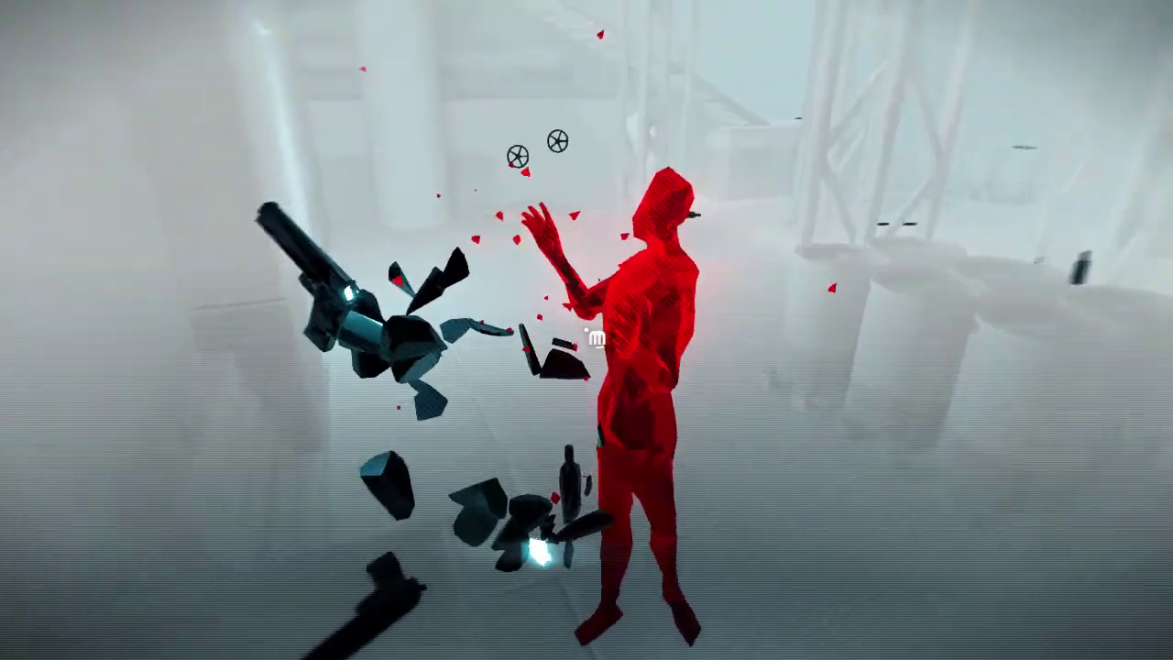
{"action": "left_click", "coordinate": [587, 330]}
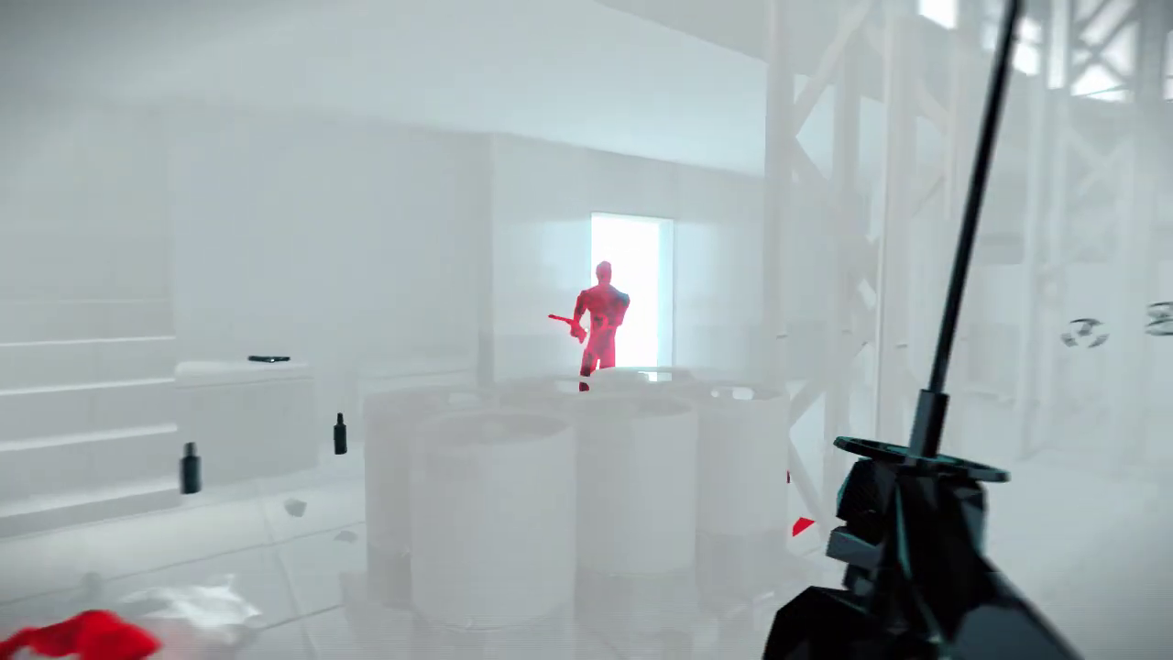
- Throw the katana, hotswitch into a red enemy with X, and slash another
{"action": "right_click", "coordinate": [586, 330]}
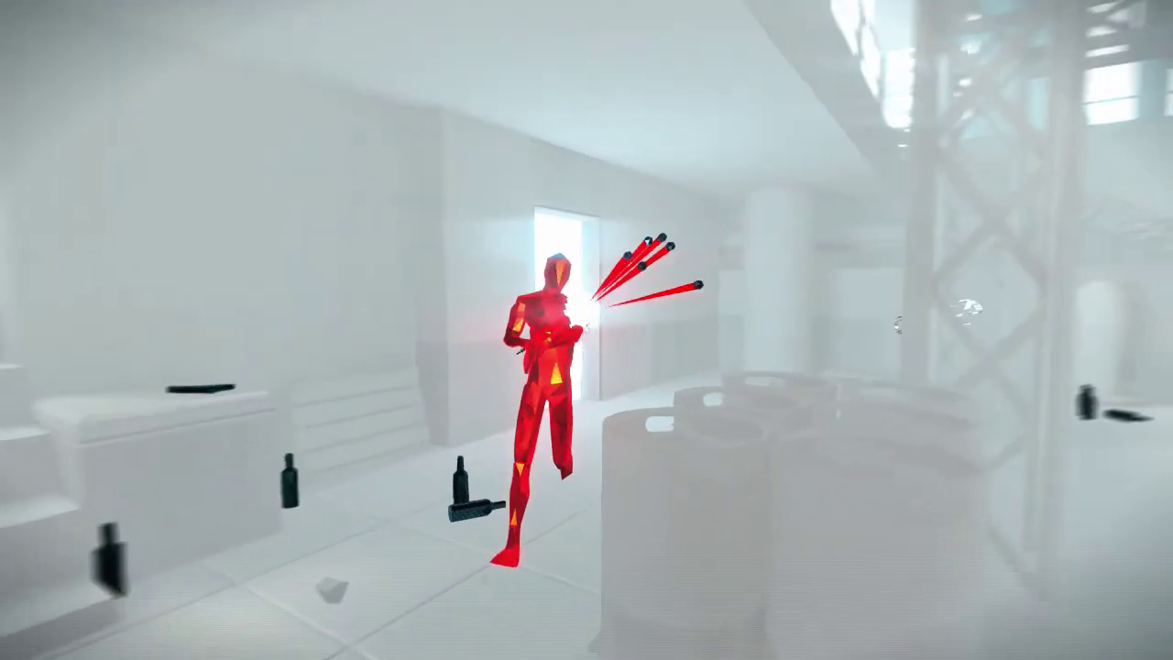
{"action": "key", "text": "x"}
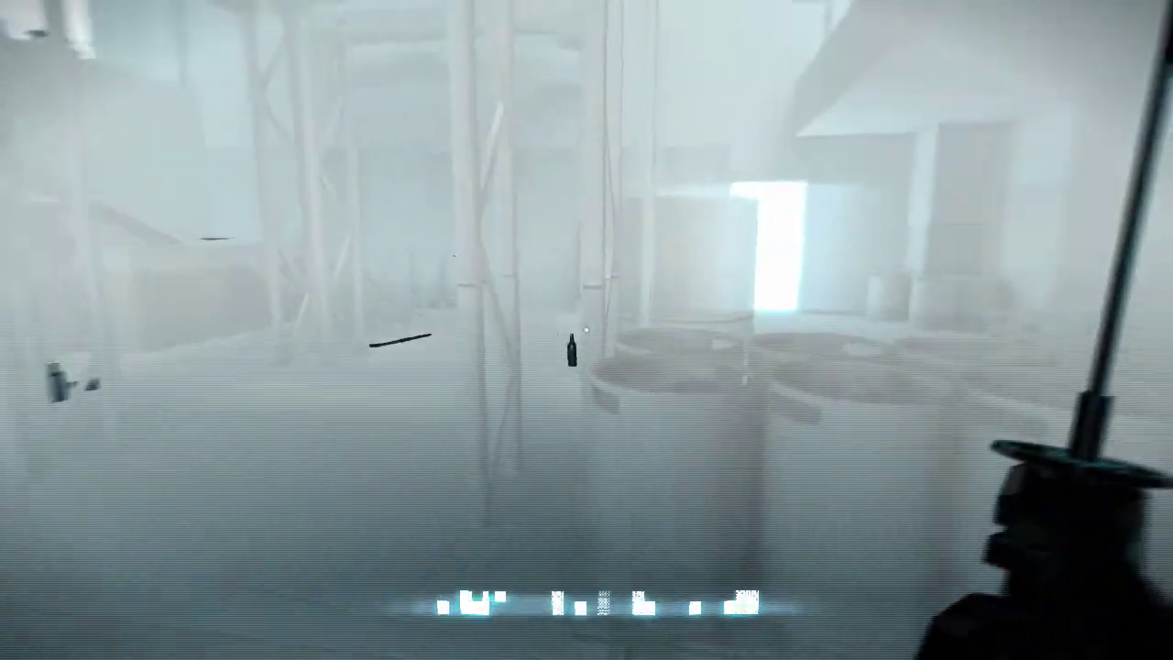
{"action": "left_click", "coordinate": [586, 330]}
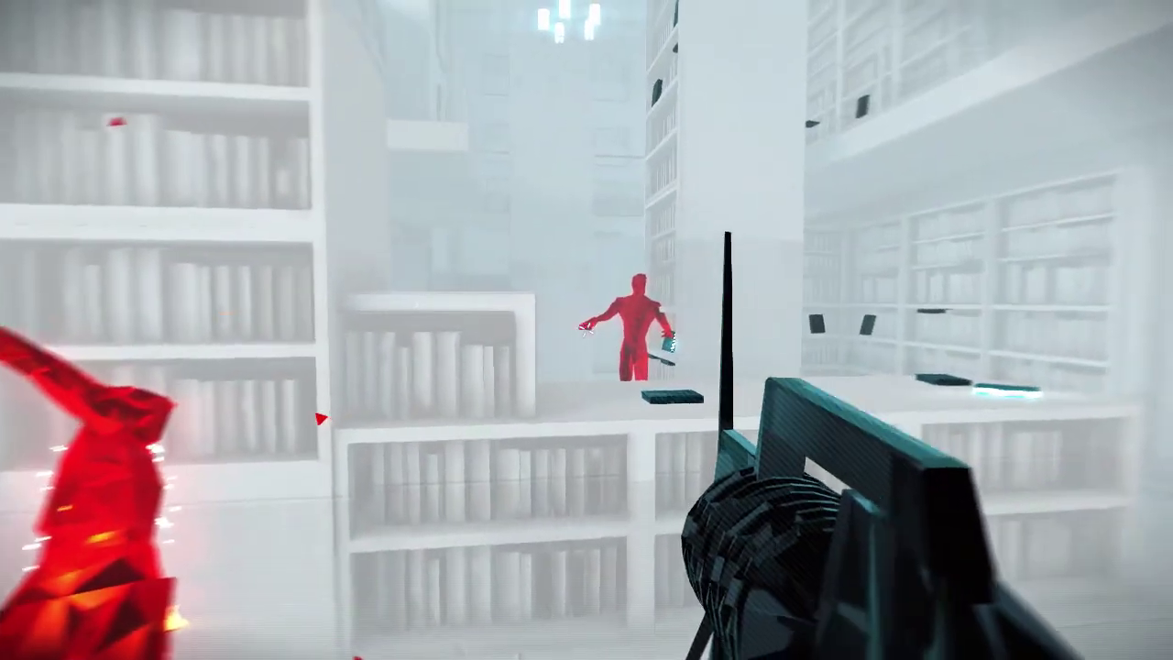
- Take over an enemy with E, then pick up an object and throw it at a red enemy
{"action": "key", "text": "e"}
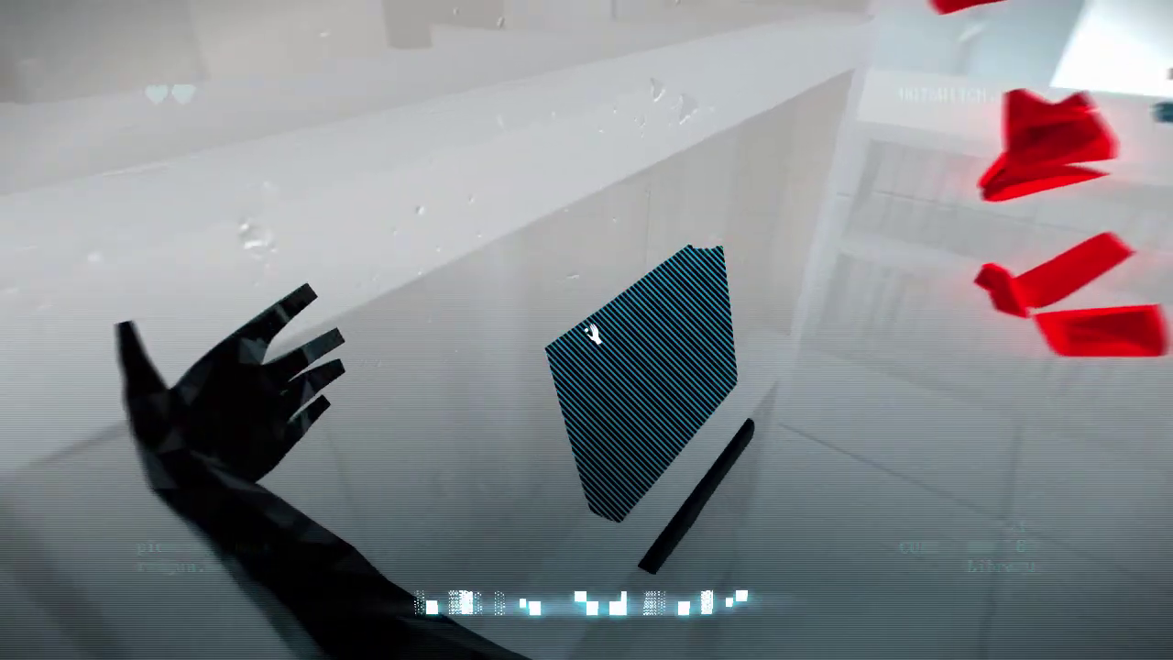
{"action": "left_click", "coordinate": [591, 334]}
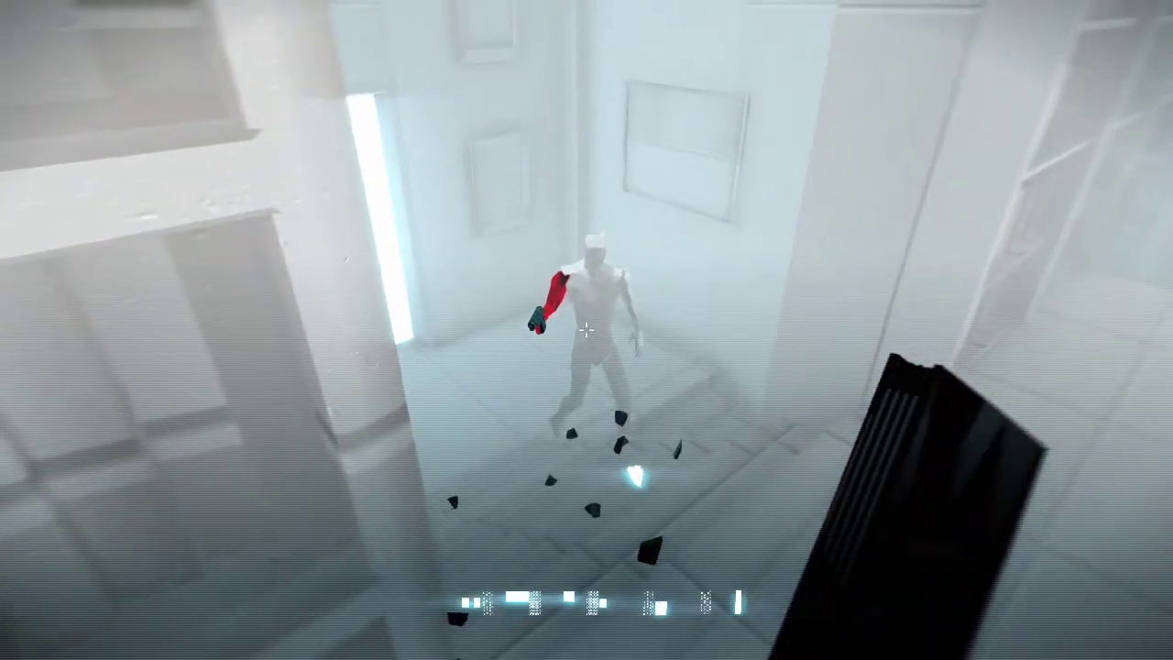
{"action": "left_click", "coordinate": [586, 330]}
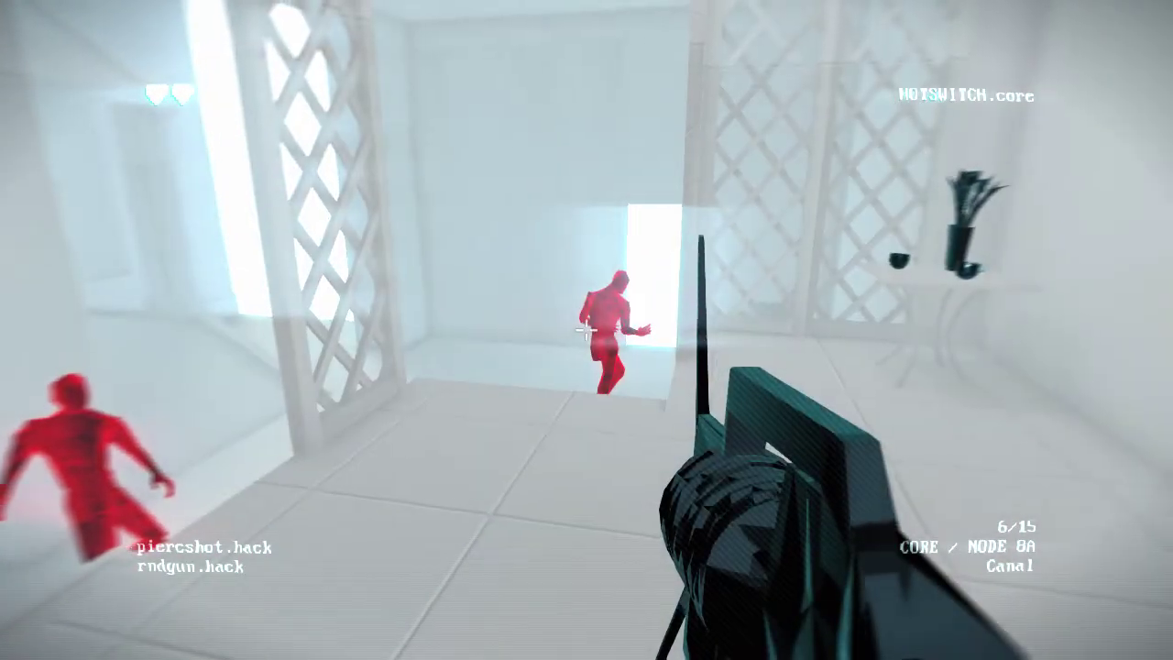
- Shoot the distant red enemy and the one by the pillar in Canal
{"action": "left_click", "coordinate": [587, 330]}
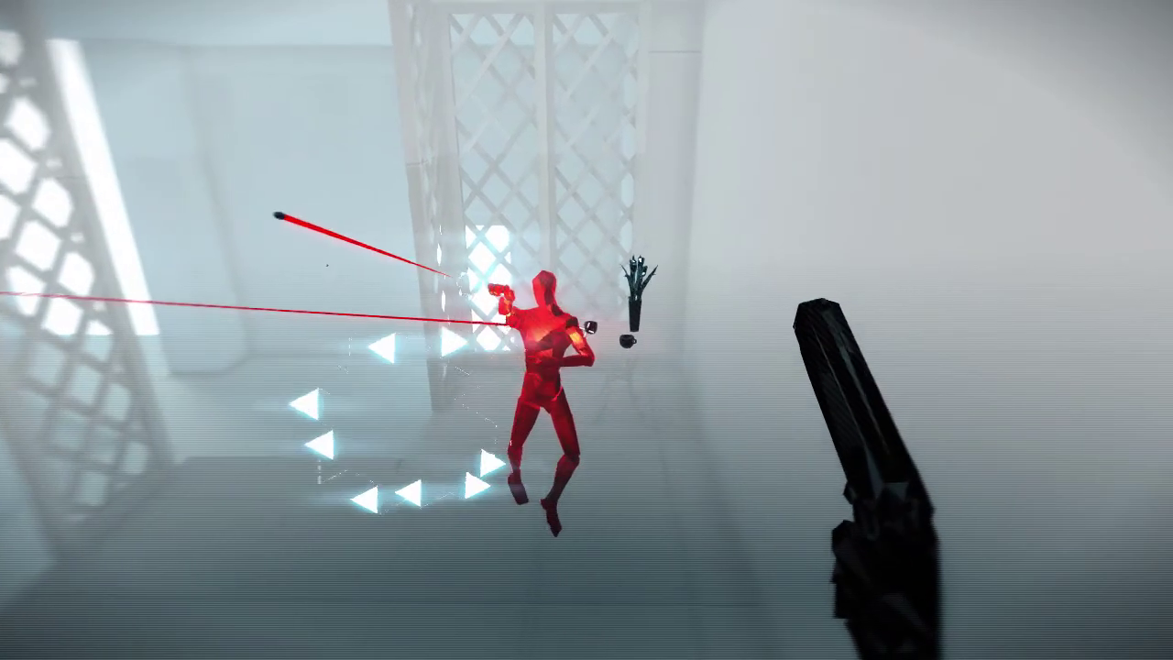
{"action": "left_click", "coordinate": [586, 330]}
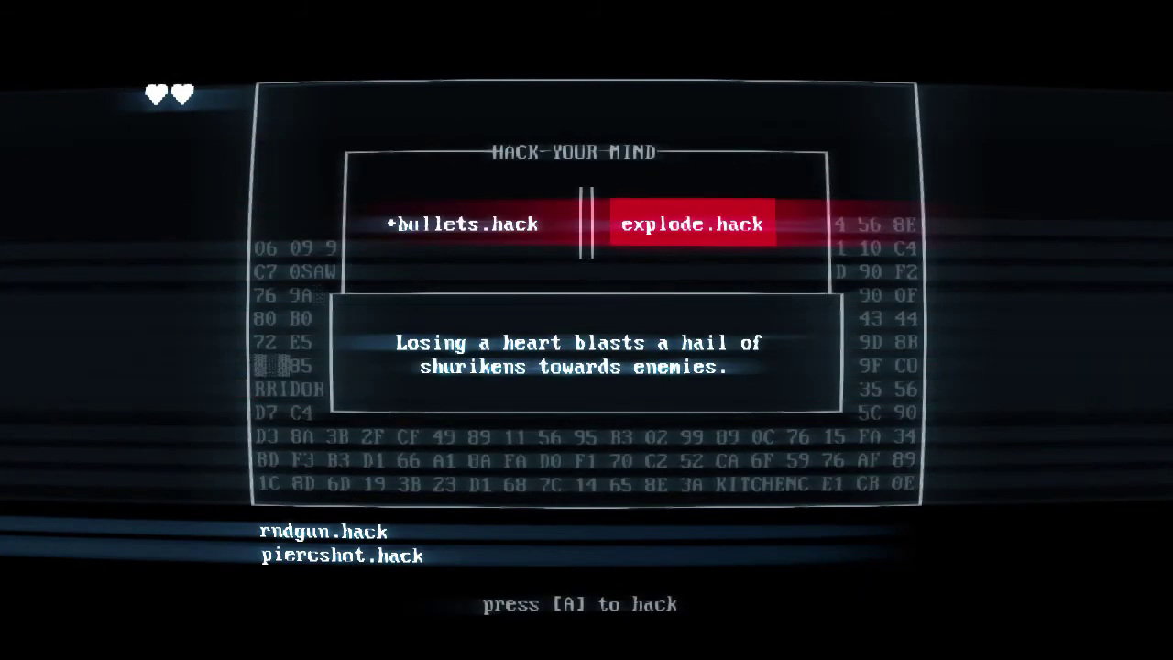
- Choose +bullets.hack on the HACK YOUR MIND screen
{"action": "key", "text": "a"}
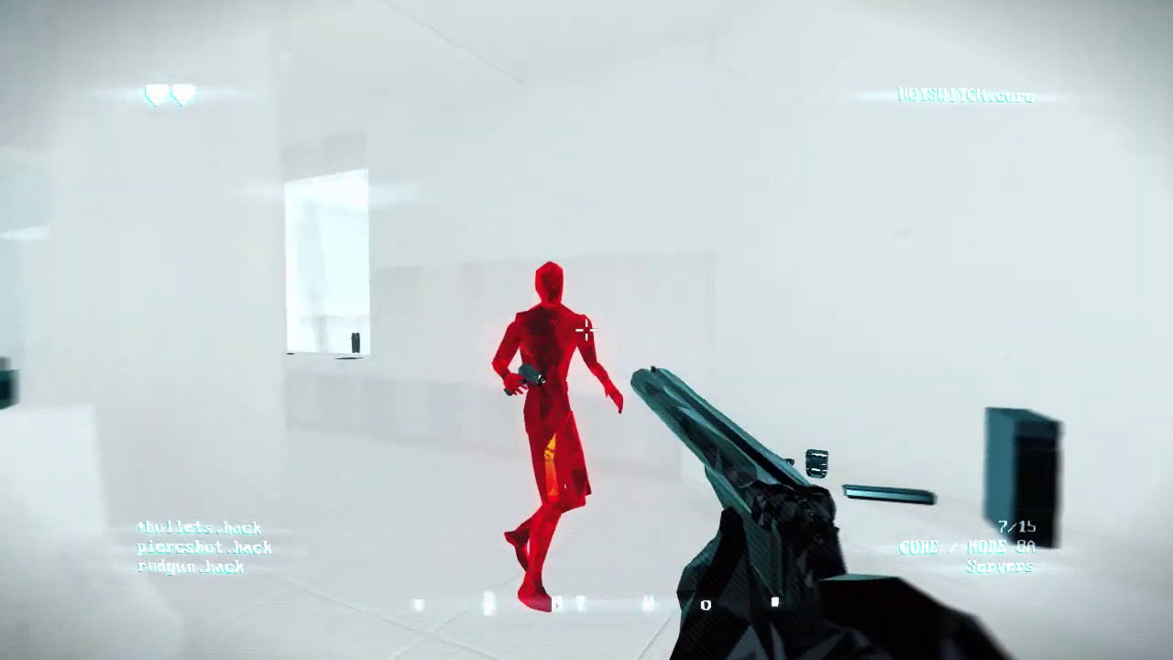
- Shoot the red enemy ahead and the next one in Servers
{"action": "left_click", "coordinate": [587, 330]}
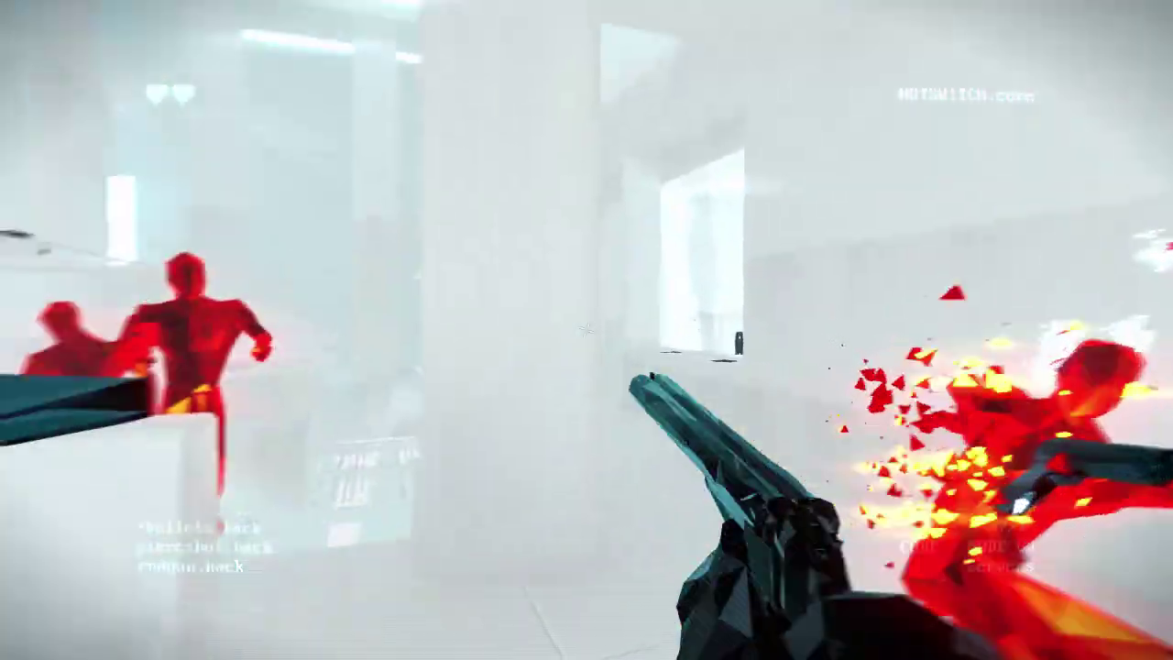
{"action": "left_click", "coordinate": [587, 330]}
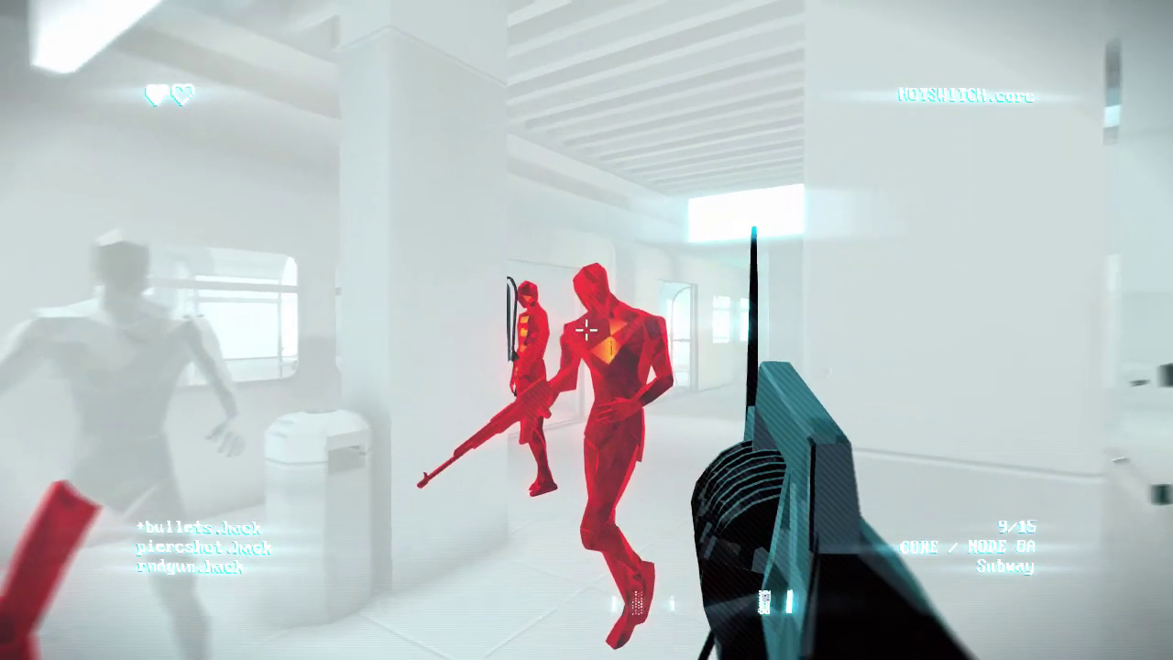
- Kill Subway's red enemies with rifle fire, a thrown gun, the fire extinguisher and a pistol
{"action": "left_click", "coordinate": [587, 330]}
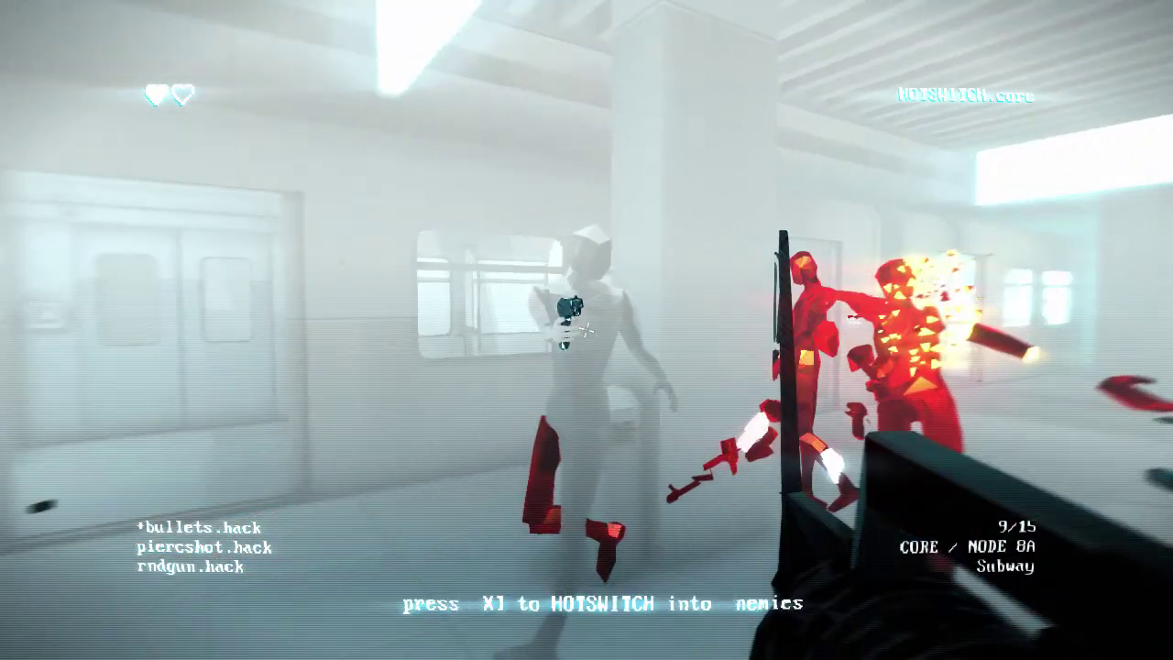
{"action": "right_click", "coordinate": [586, 330]}
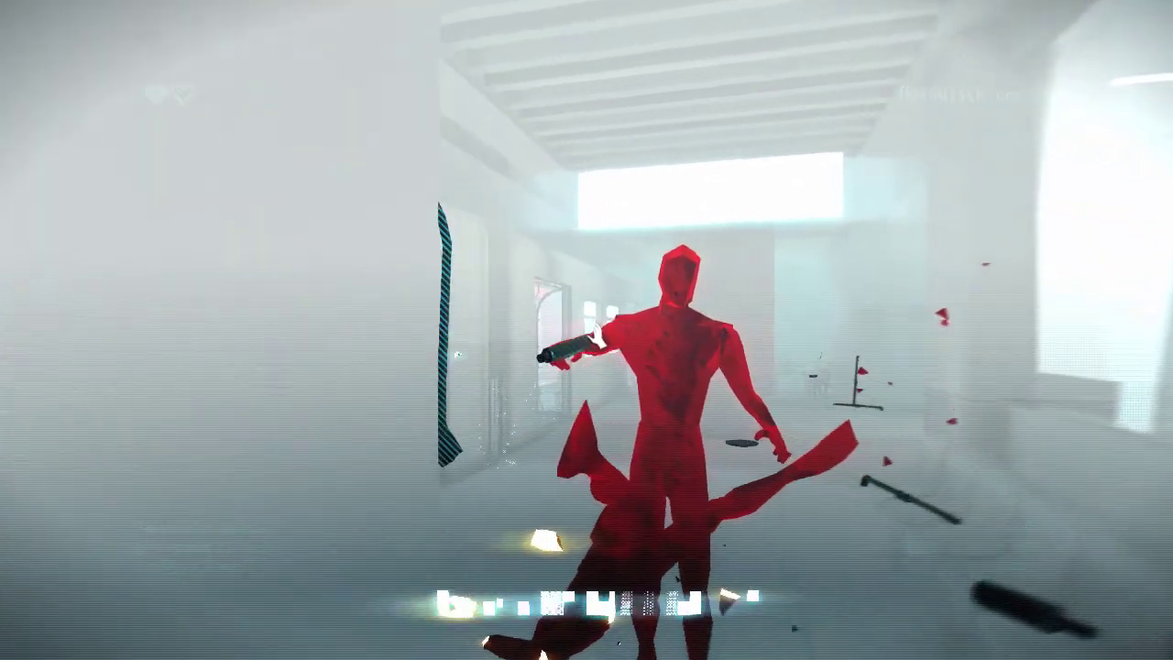
{"action": "left_click", "coordinate": [586, 330]}
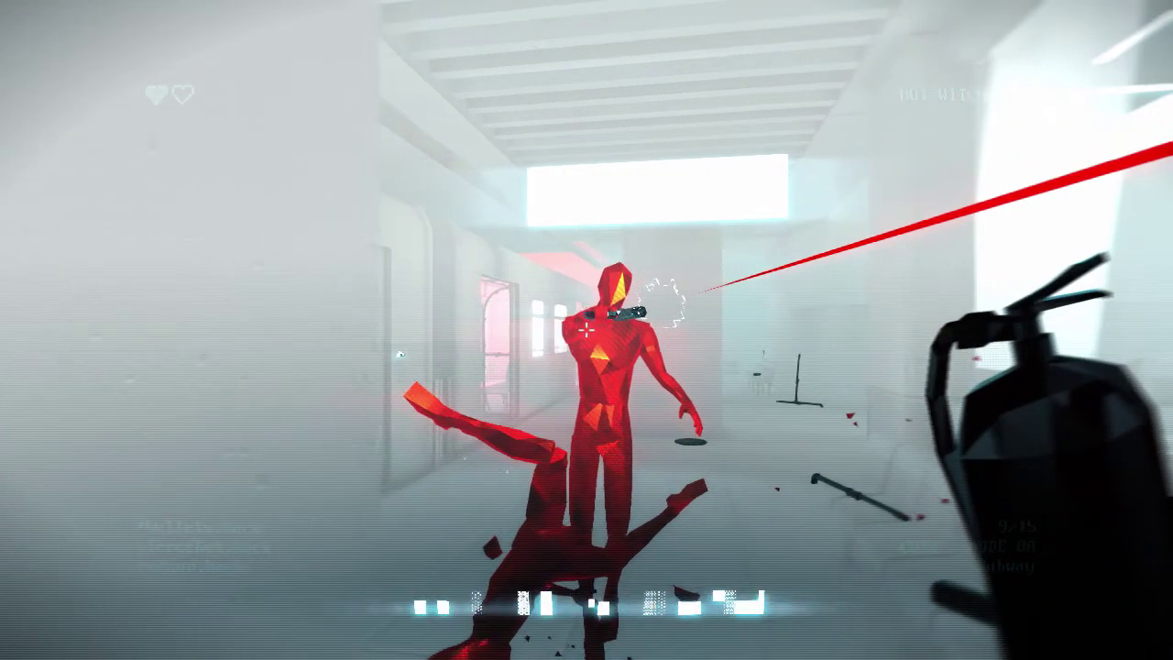
{"action": "right_click", "coordinate": [587, 330]}
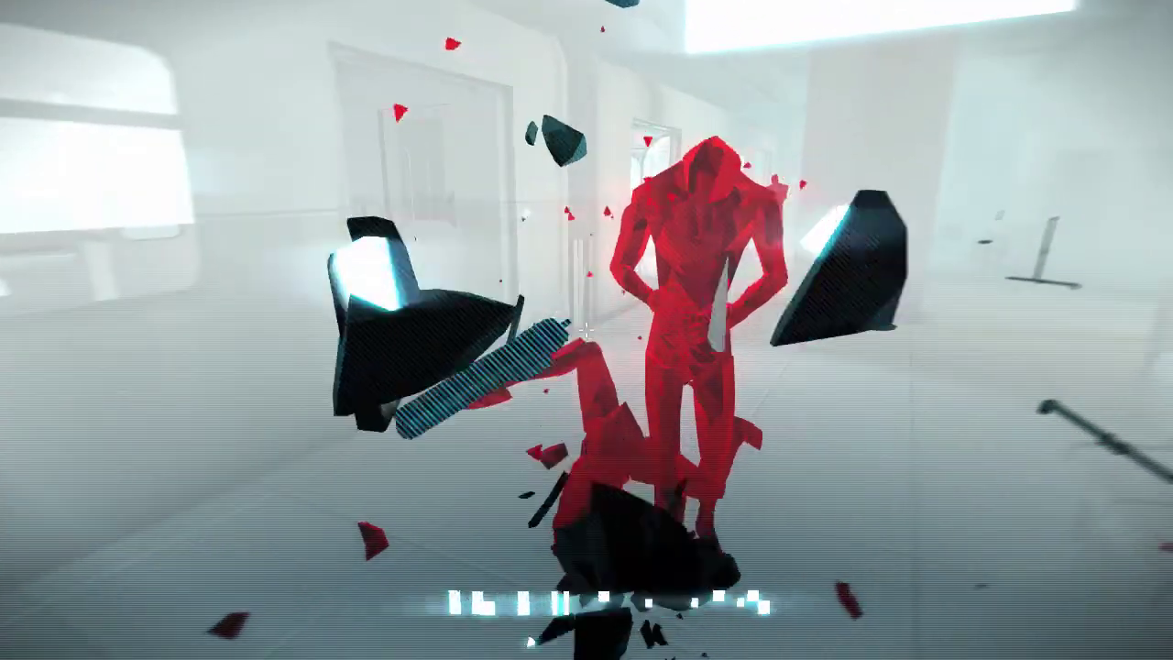
{"action": "left_click", "coordinate": [586, 330]}
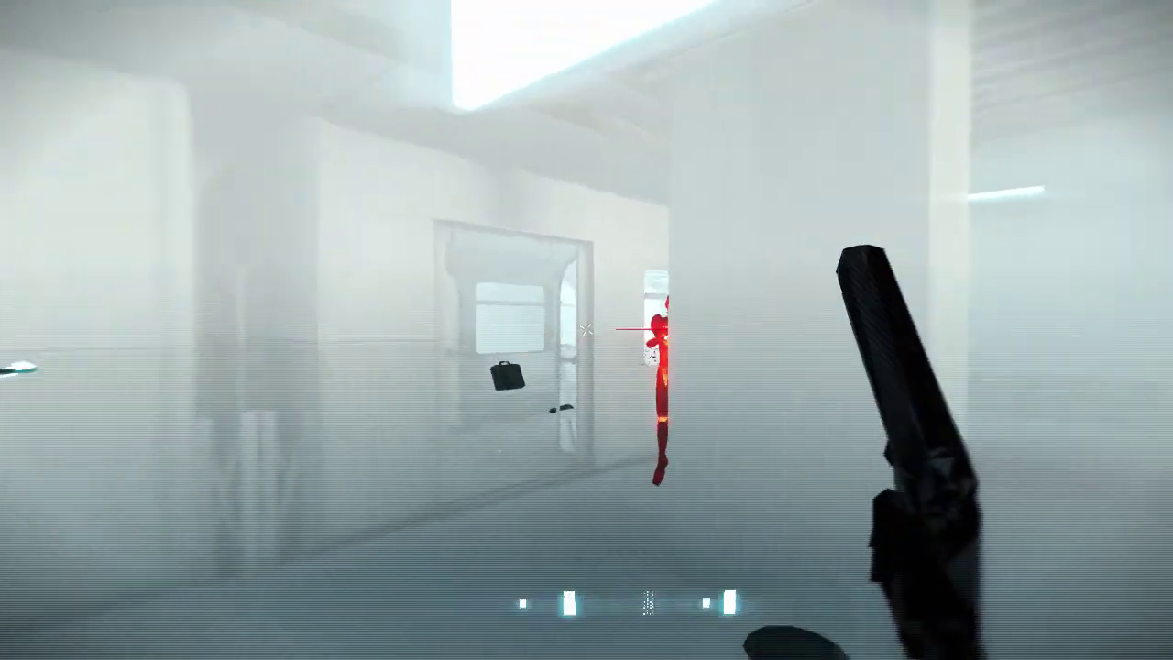
{"action": "left_click", "coordinate": [586, 330]}
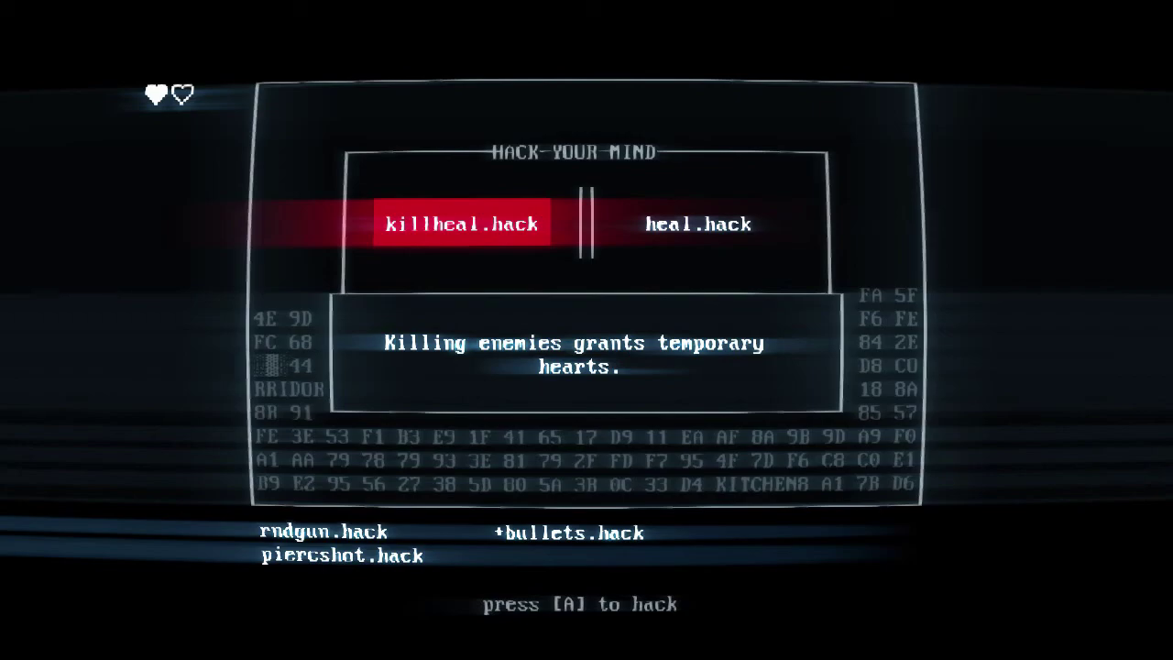
- Install killheal.hack as the new hack
{"action": "key", "text": "Return"}
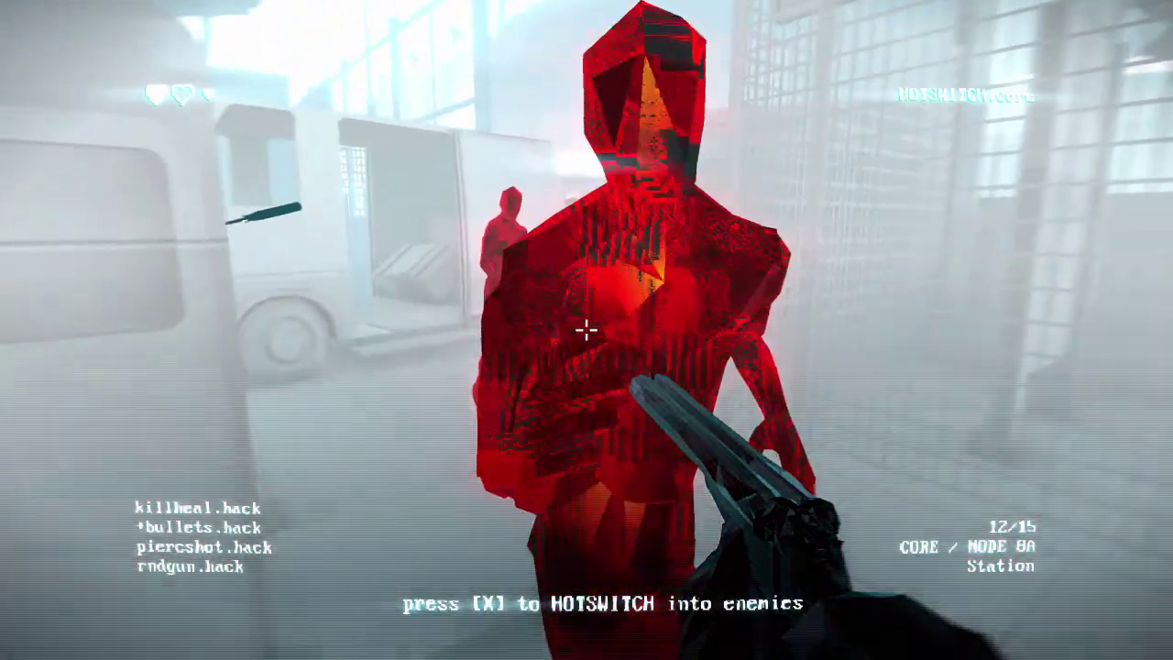
- Shoot the approaching, front and doorway red enemies in Station
{"action": "left_click", "coordinate": [587, 330]}
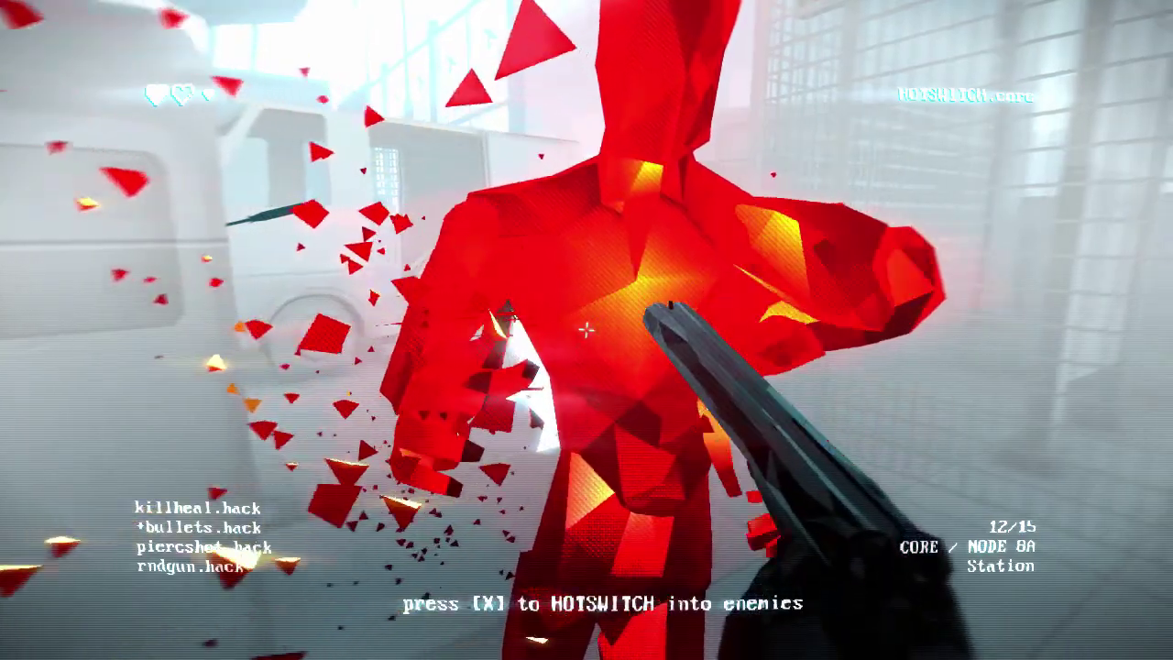
{"action": "left_click", "coordinate": [587, 330]}
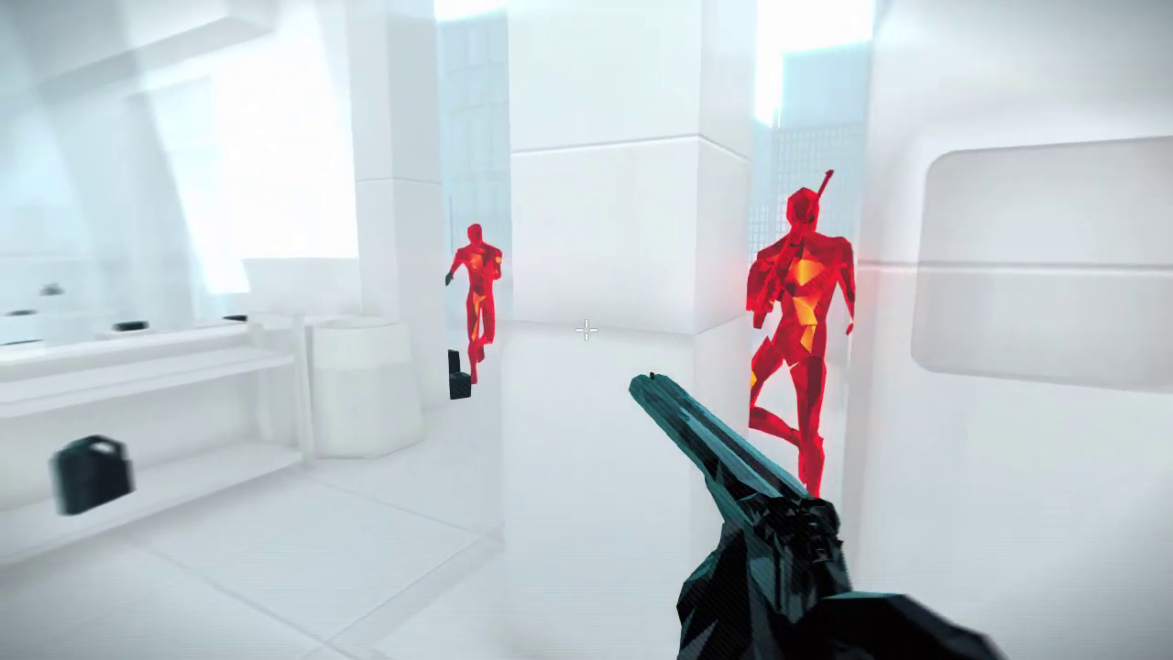
{"action": "left_click", "coordinate": [586, 330]}
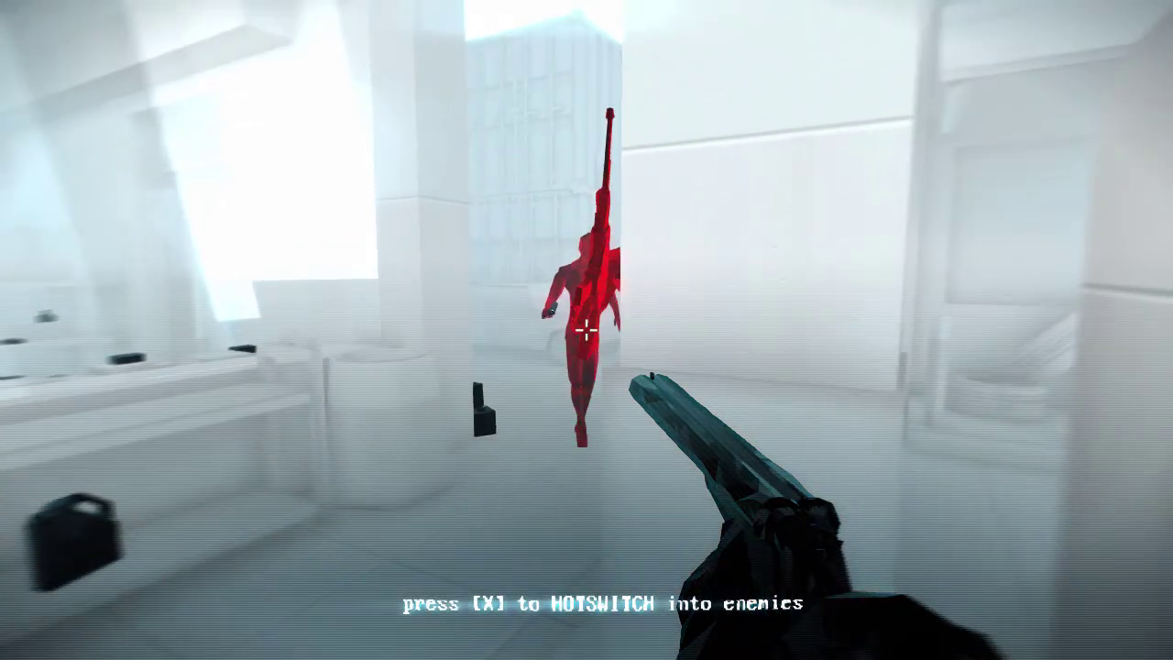
{"action": "left_click", "coordinate": [586, 330]}
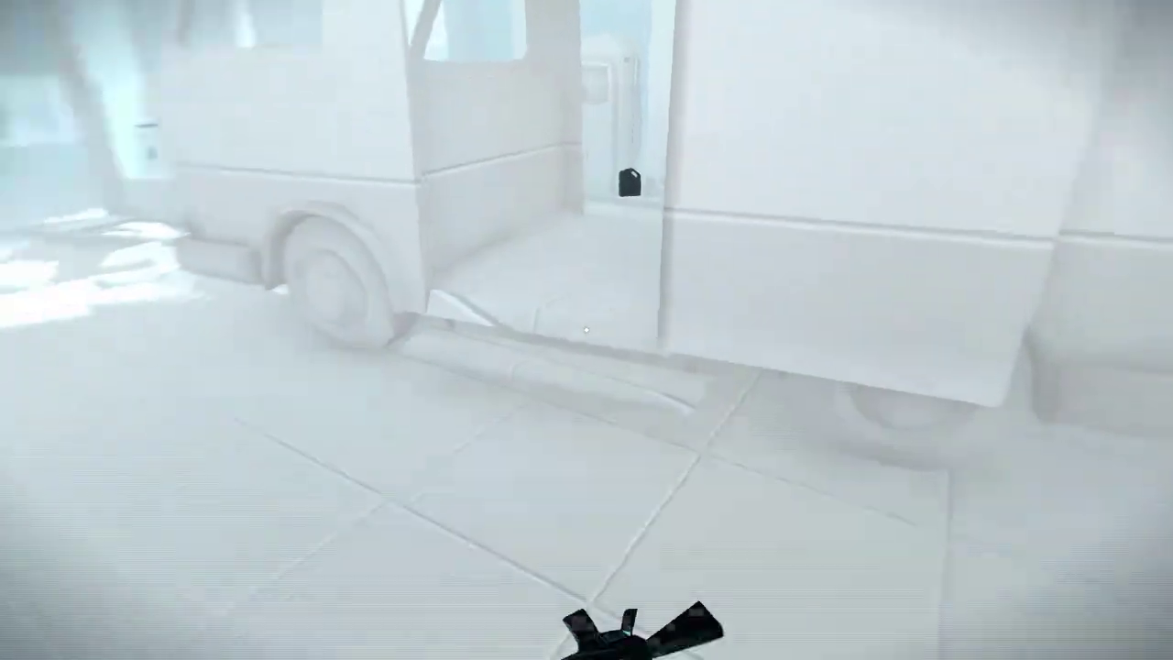
- Grab the floor gun and hotswitch into the enemy through the doorway
{"action": "left_click", "coordinate": [587, 330]}
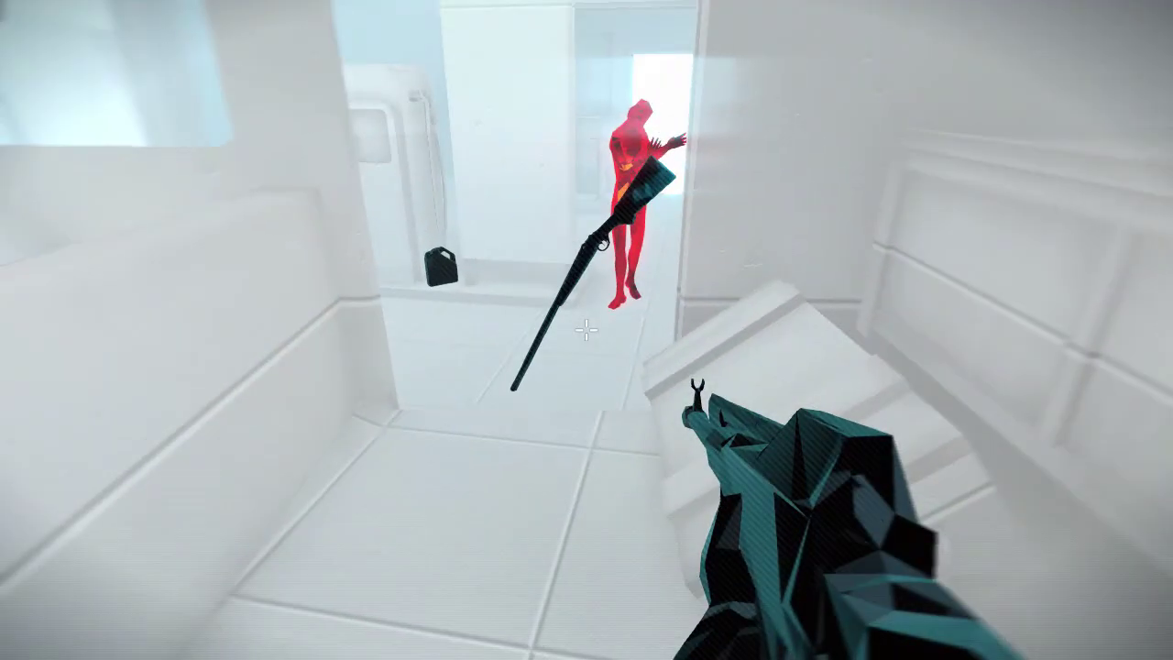
{"action": "left_click", "coordinate": [587, 329]}
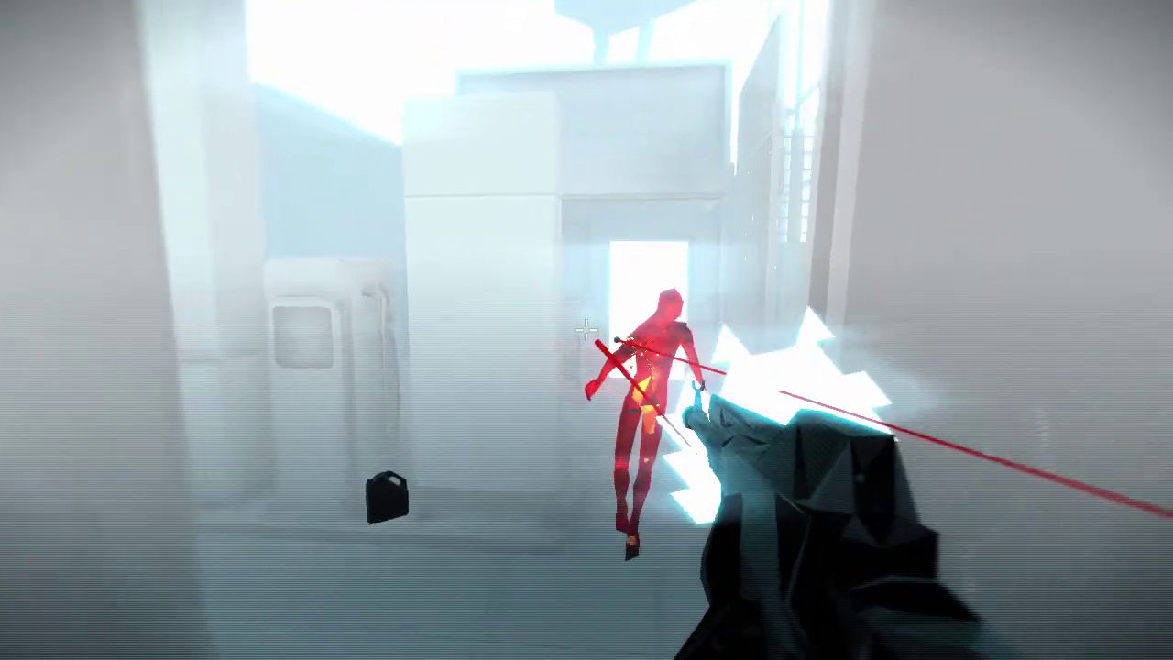
{"action": "key", "text": "e"}
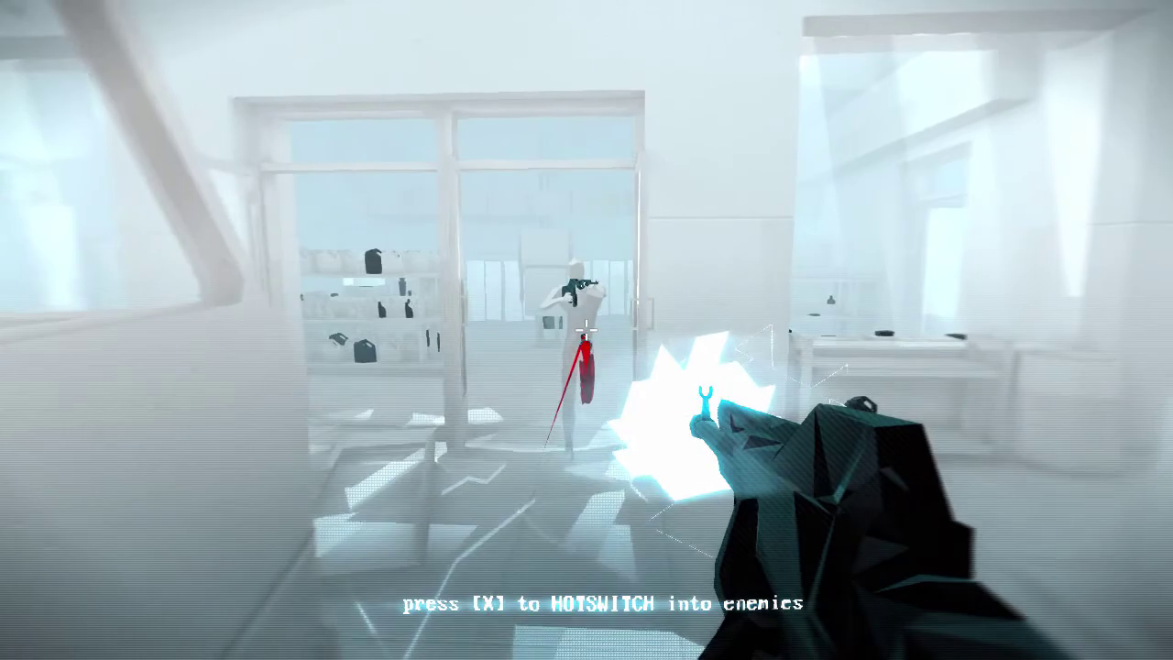
- Shoot the enemies across the room and in the doorway, then hotswitch into the rifleman
{"action": "left_click", "coordinate": [587, 330]}
{"action": "left_click_drag", "start_coordinate": [587, 330], "coordinate": [825, 330]}
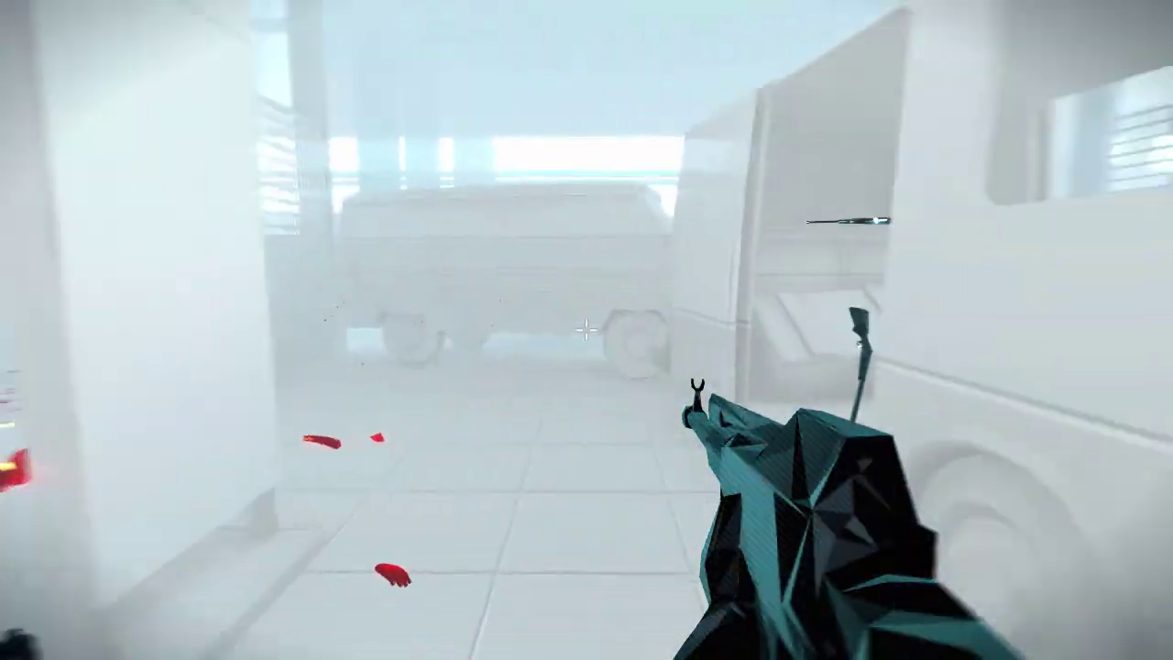
{"action": "left_click_drag", "start_coordinate": [586, 330], "coordinate": [367, 330]}
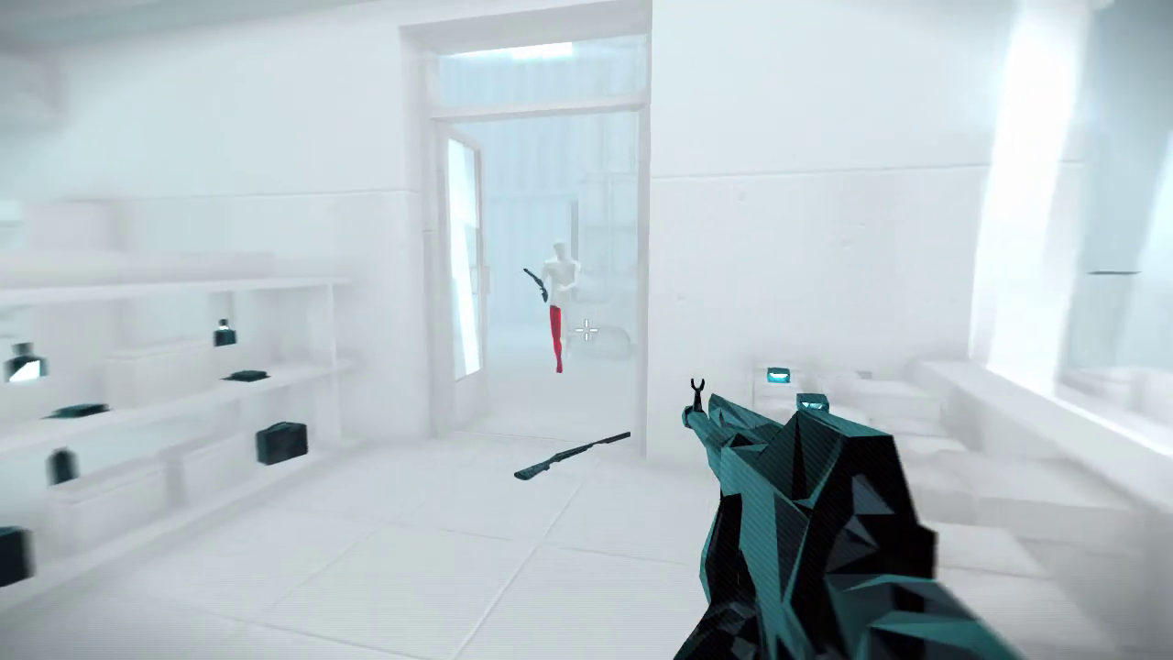
{"action": "left_click", "coordinate": [587, 330]}
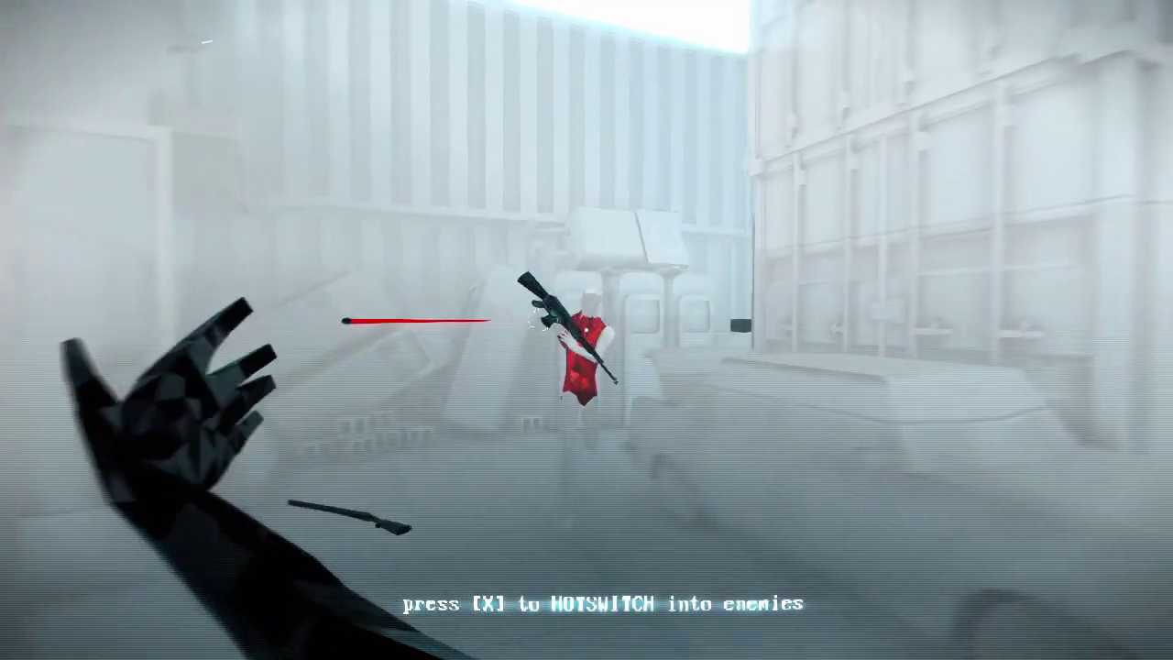
{"action": "key", "text": "e"}
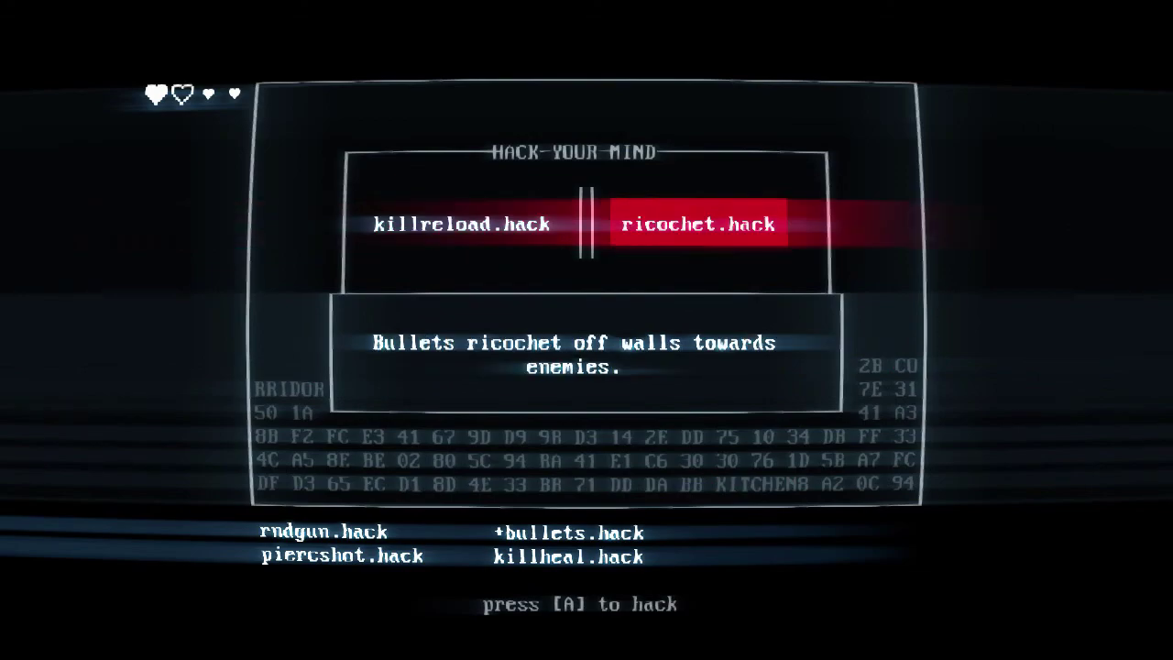
- Install killreload.hack as the new hack
{"action": "key", "text": "Return"}
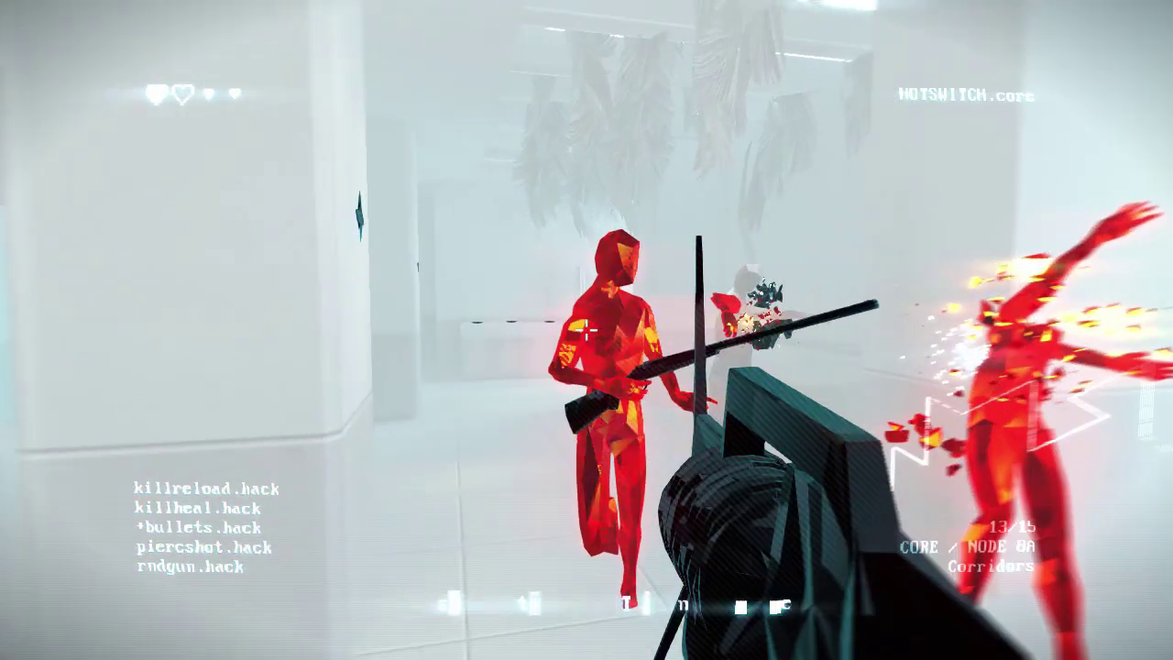
- Shoot the red enemies ahead, then disarm the next one and take its pistol
{"action": "left_click", "coordinate": [586, 330]}
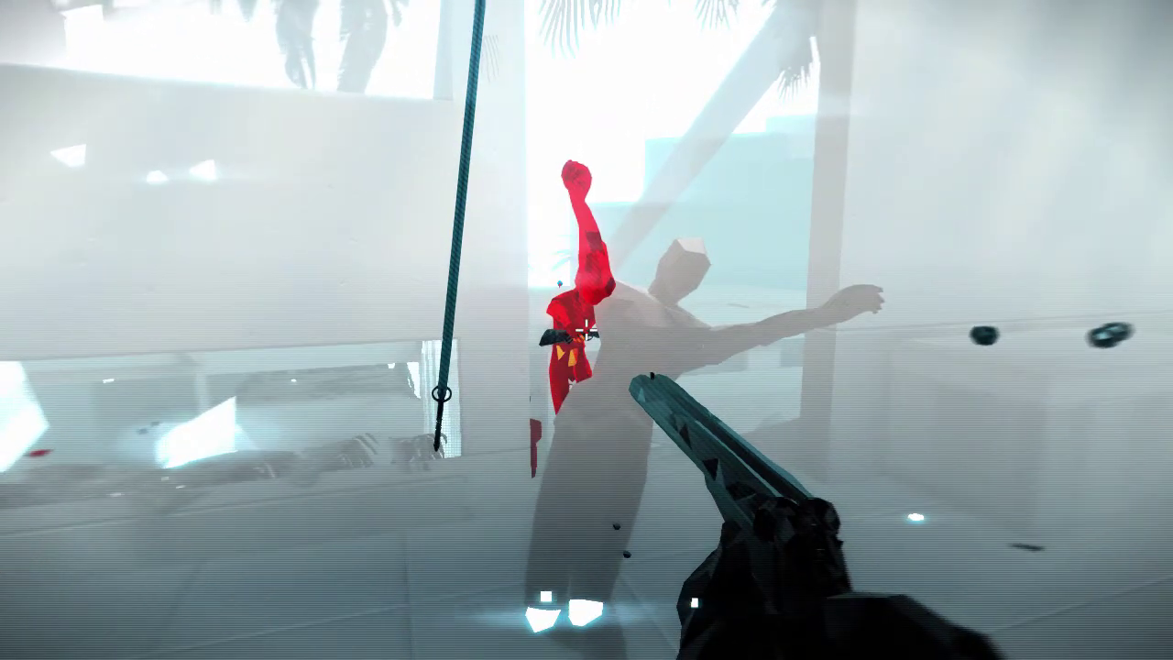
{"action": "left_click", "coordinate": [586, 330]}
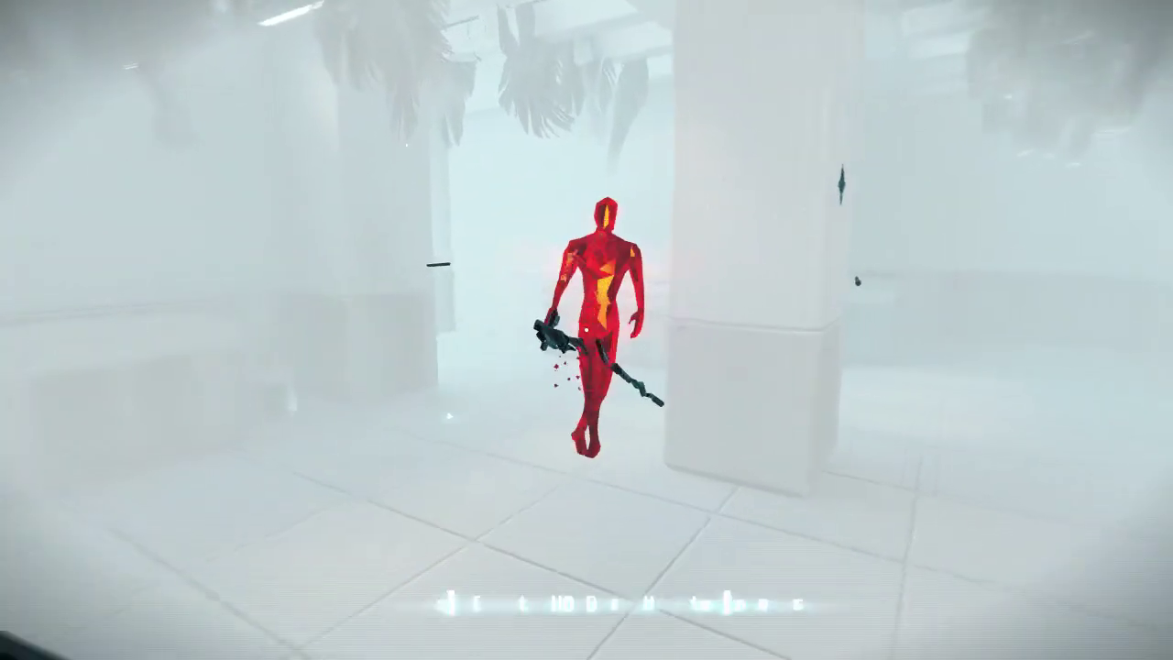
{"action": "left_click", "coordinate": [587, 330]}
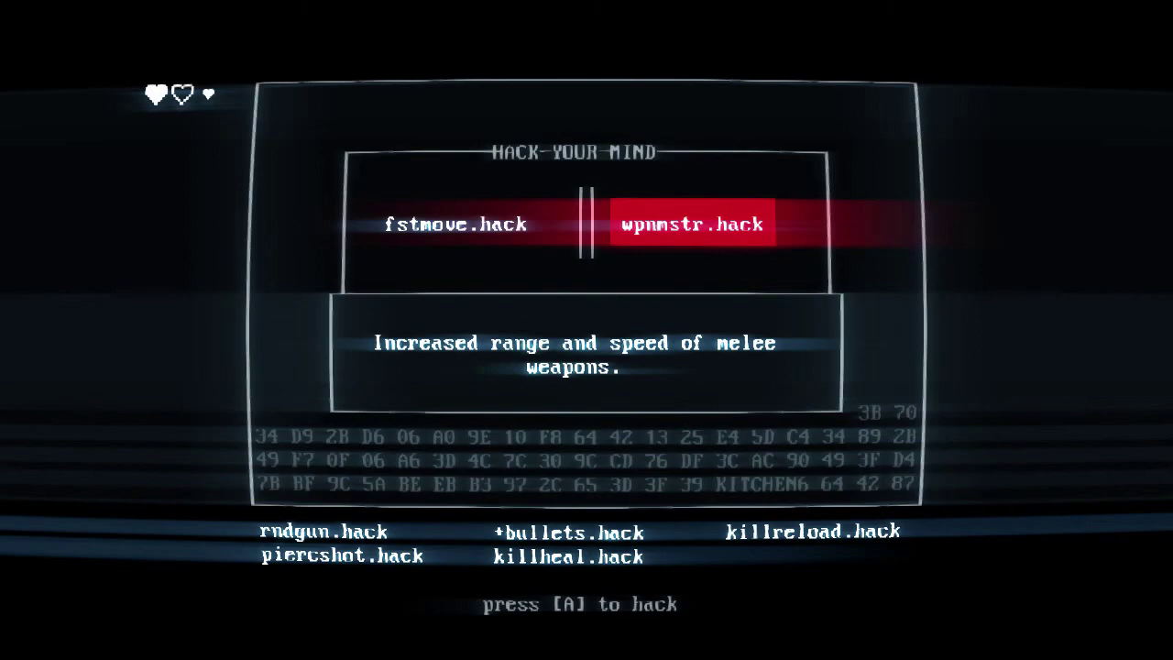
- Install wpnmstr.hack, the melee weapon upgrade
{"action": "key", "text": "a"}
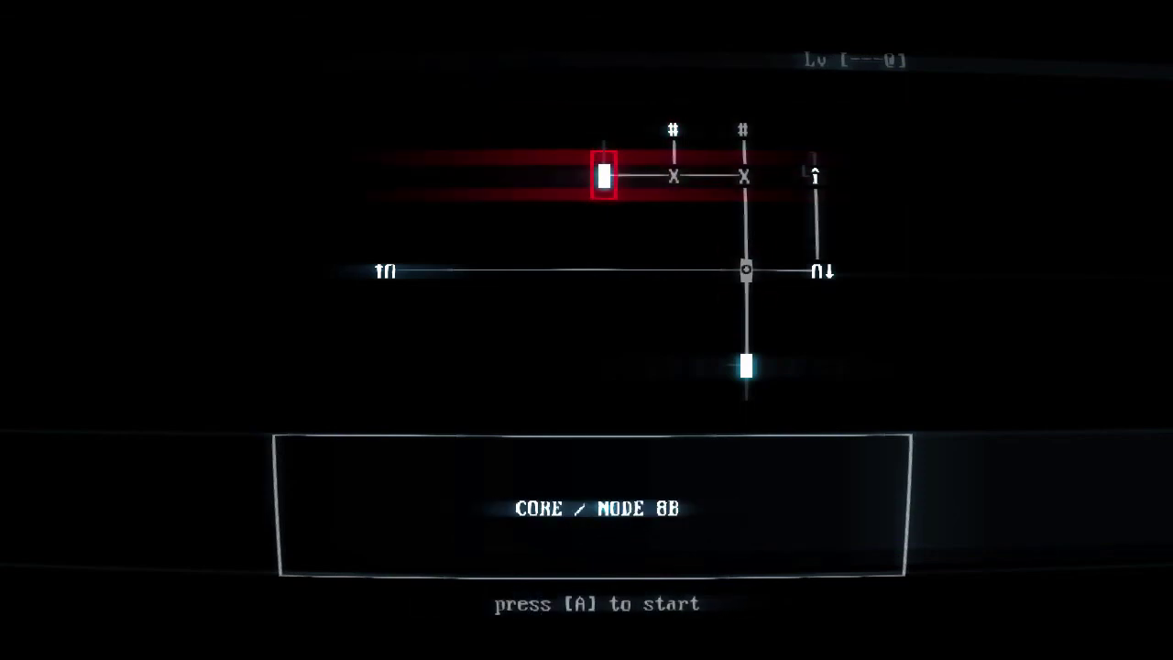
- Pass NODE 8D and the far-left node, then select and decrypt nindza_5.mem above NODE 8A
{"action": "key", "text": "Right"}
{"action": "key", "text": "Right"}
{"action": "key", "text": "Down"}
{"action": "key", "text": "Down"}
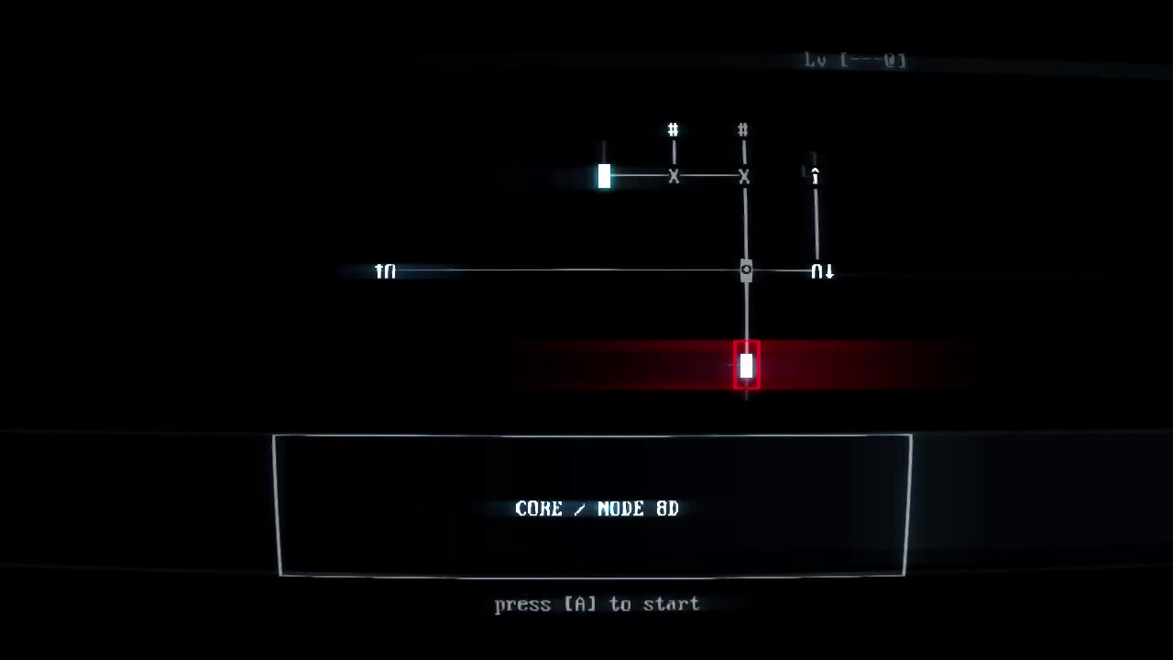
{"action": "key", "text": "Up"}
{"action": "key", "text": "Left"}
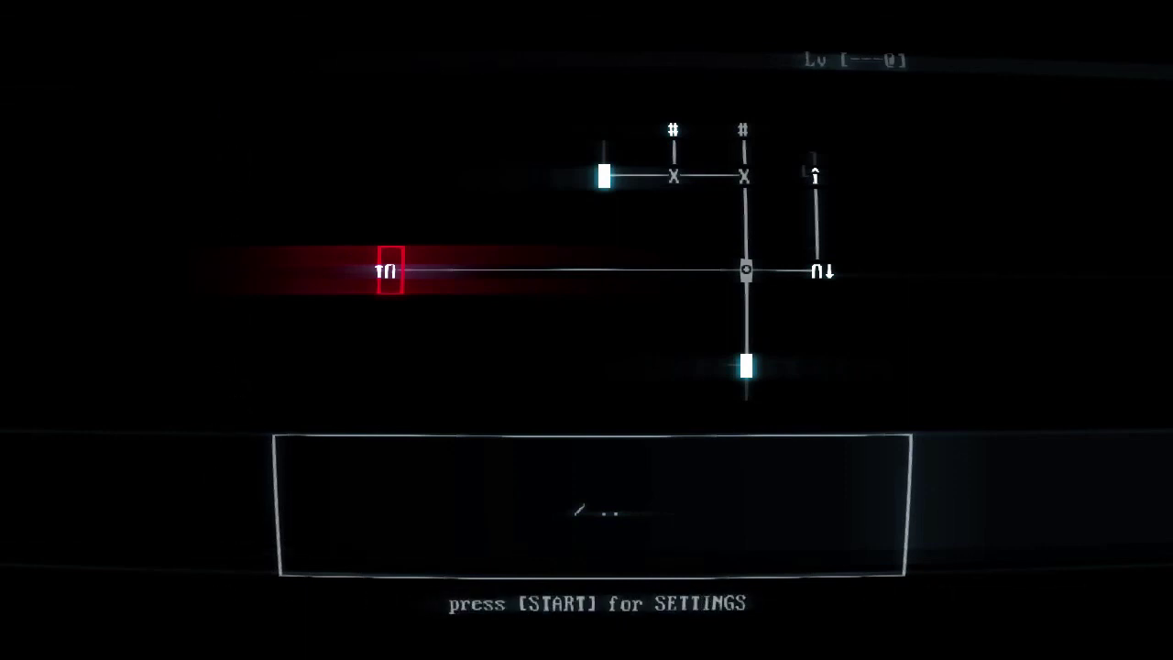
{"action": "key", "text": "Right"}
{"action": "key", "text": "Up"}
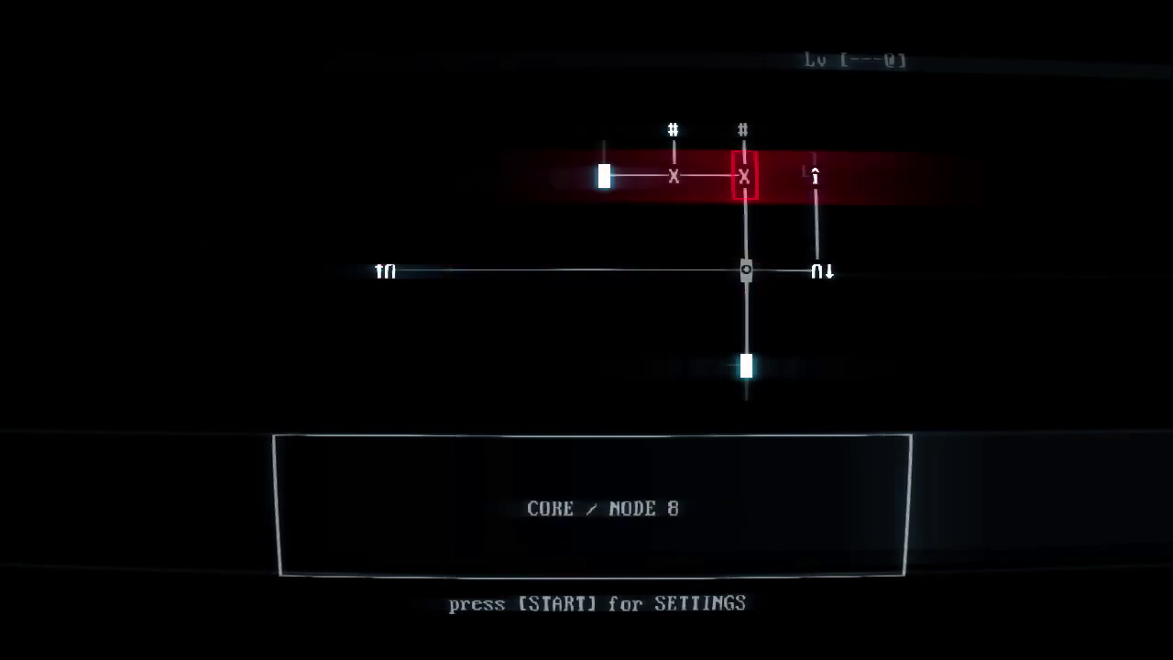
{"action": "key", "text": "Left"}
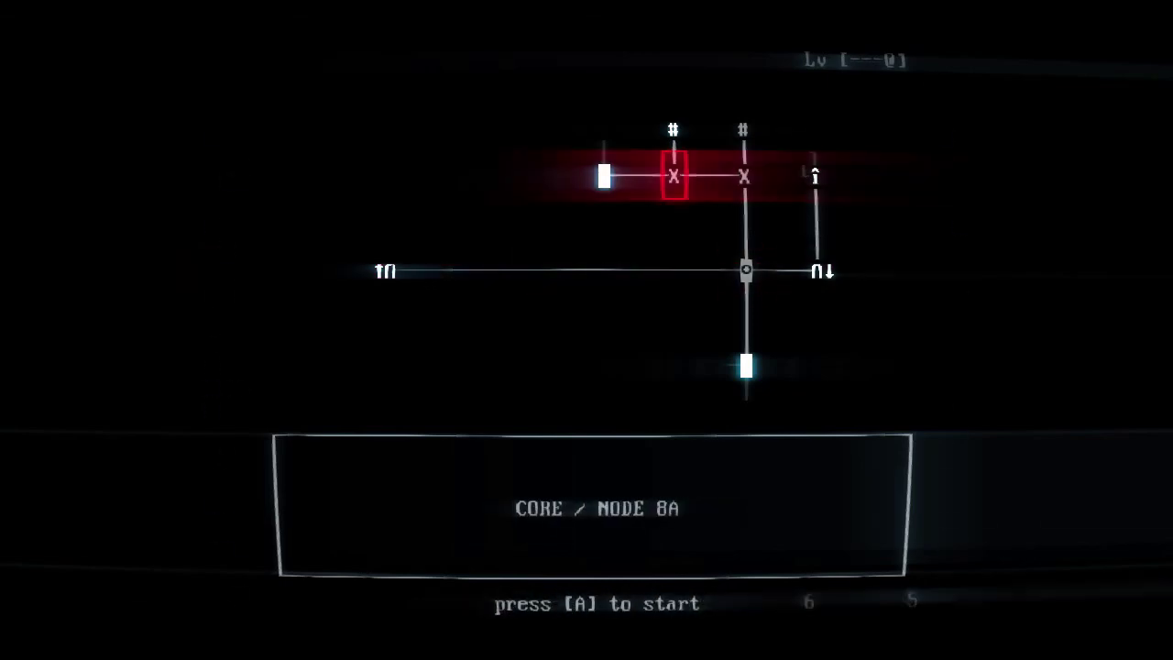
{"action": "key", "text": "Up"}
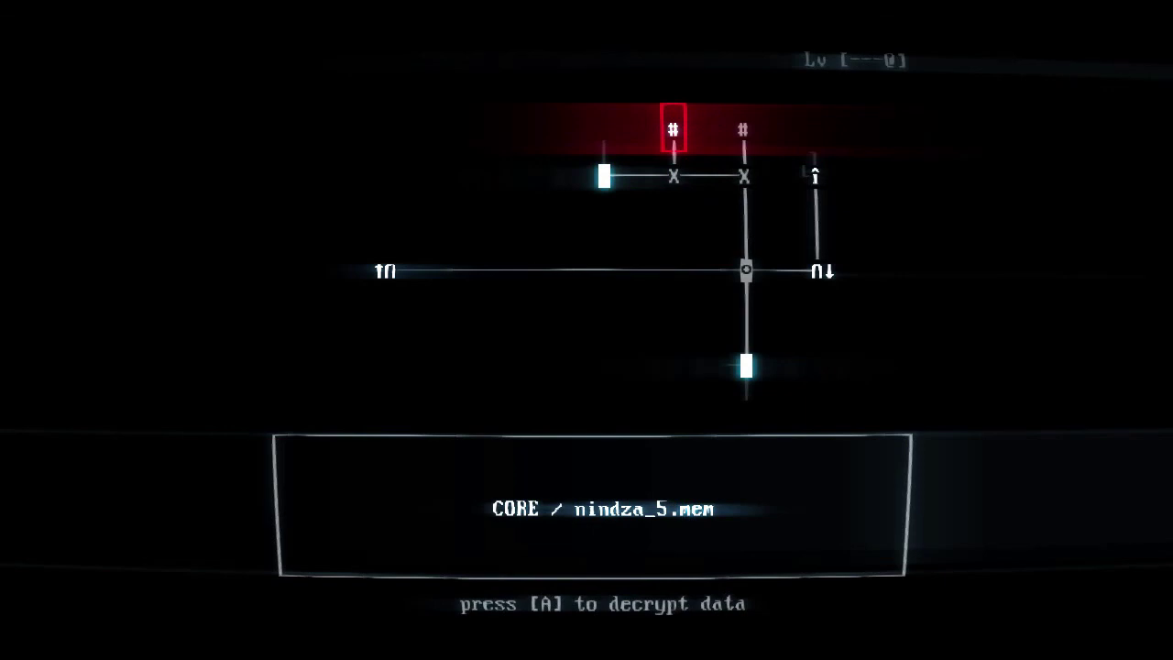
{"action": "key", "text": "a"}
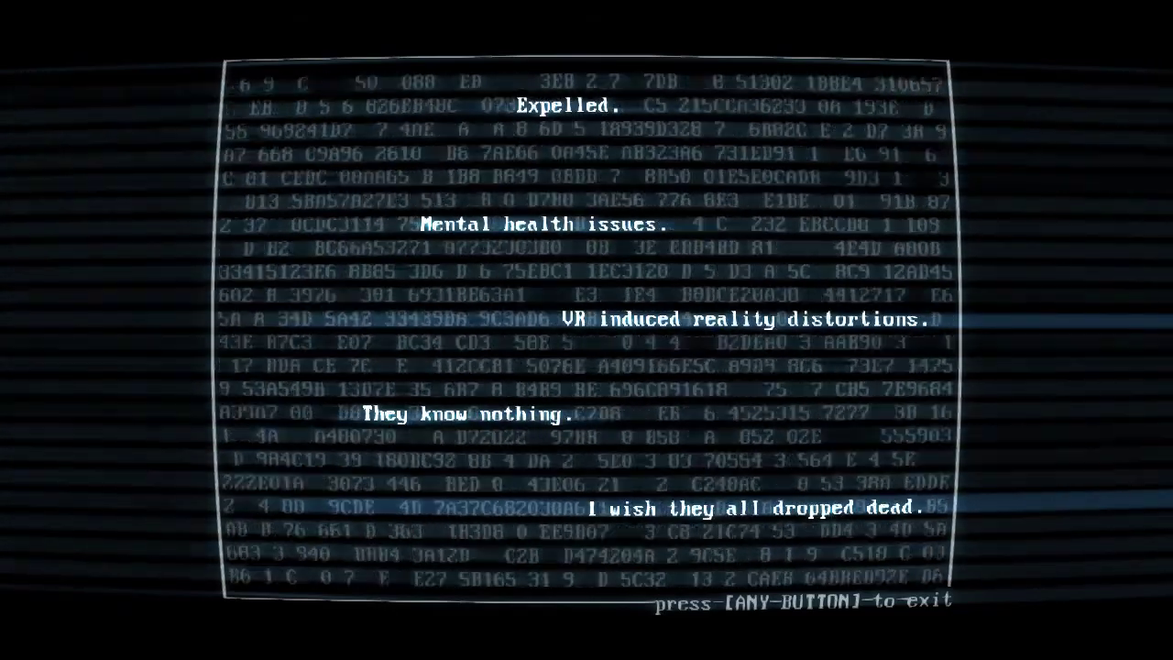
{"action": "key", "text": "Return"}
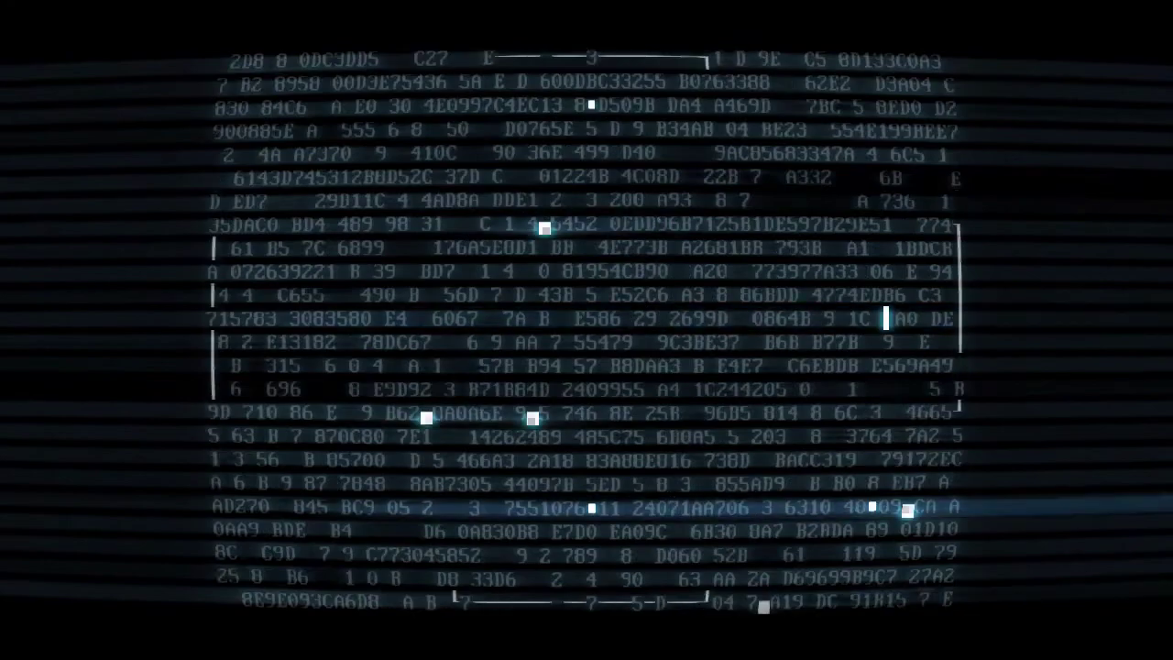
{"action": "key", "text": "Down"}
{"action": "key", "text": "Right"}
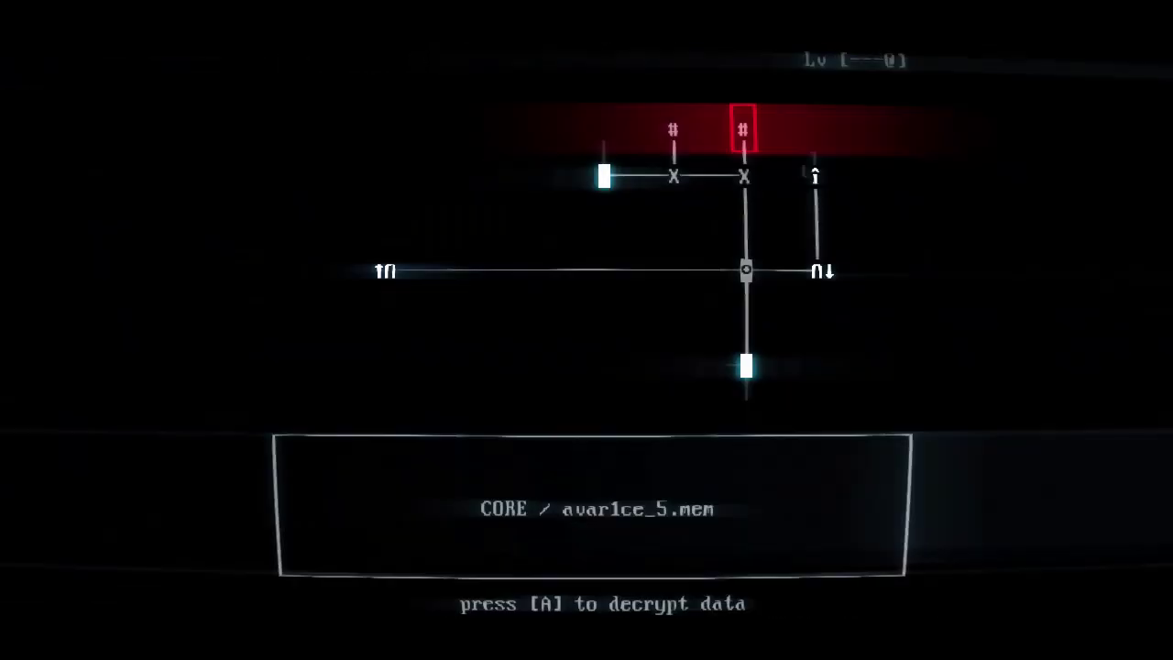
{"action": "key", "text": "Down"}
{"action": "key", "text": "Left"}
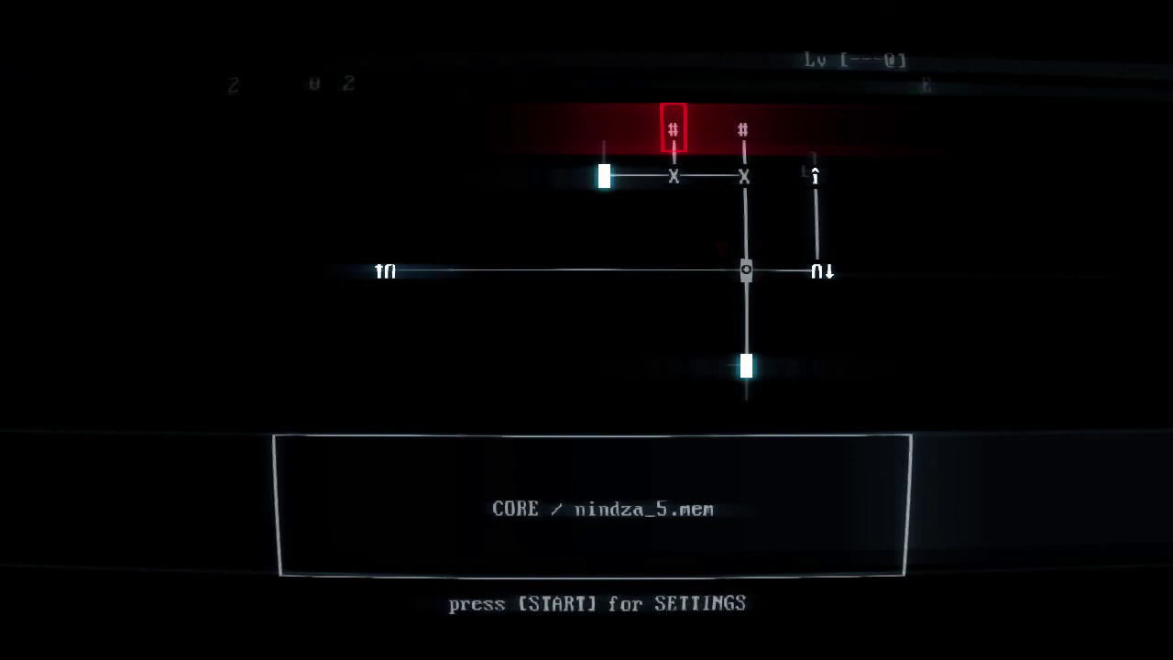
{"action": "key", "text": "Return"}
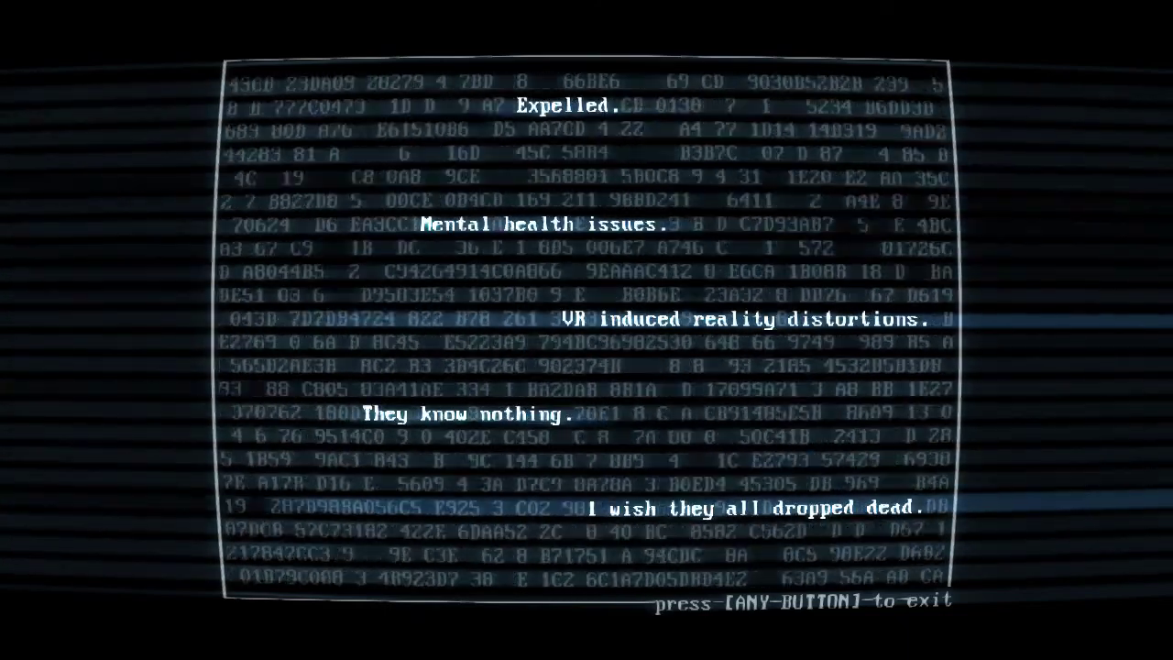
- Exit the memory text, move via NODE 8B to NODE 8A and enter it
{"action": "key", "text": "Return"}
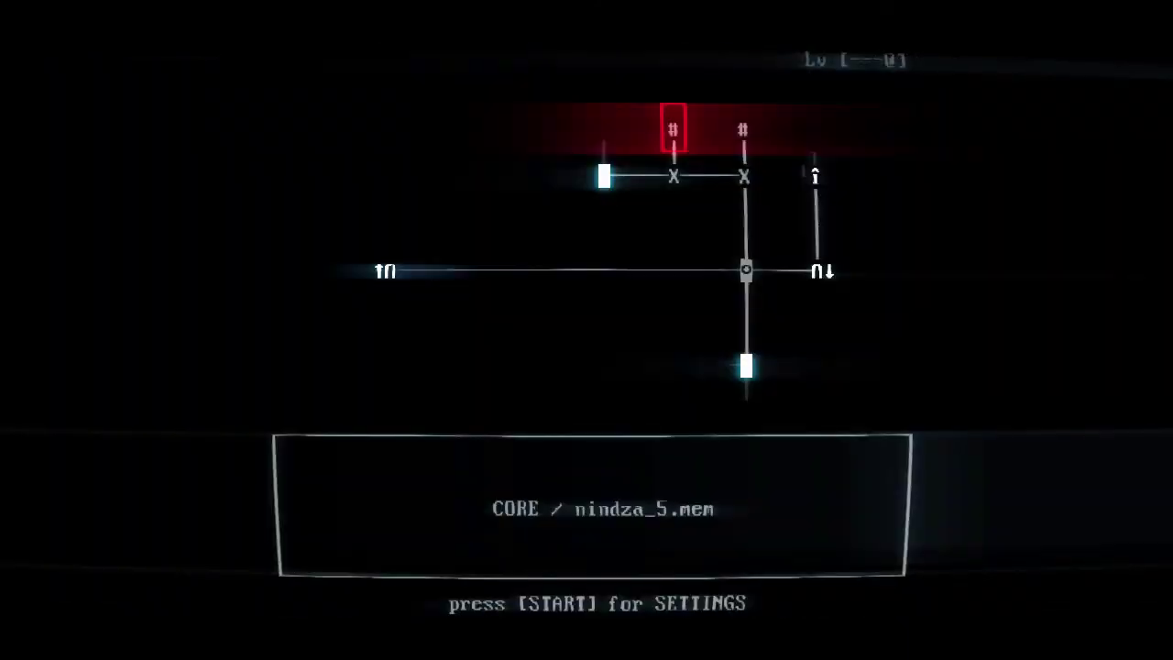
{"action": "key", "text": "Down"}
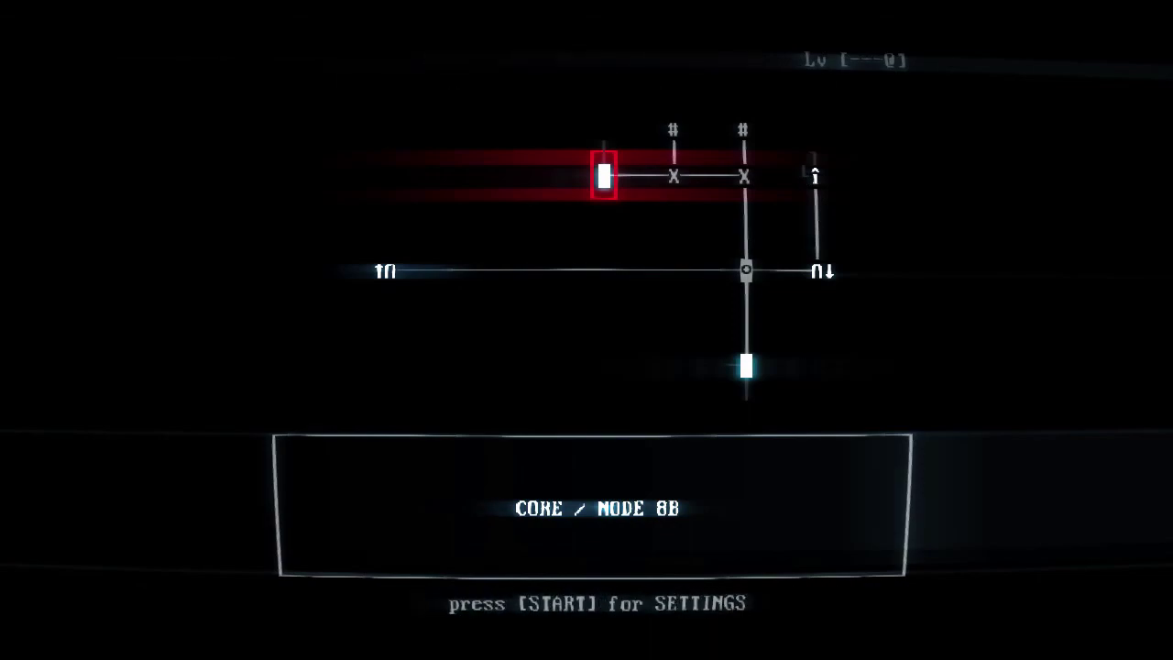
{"action": "key", "text": "Right"}
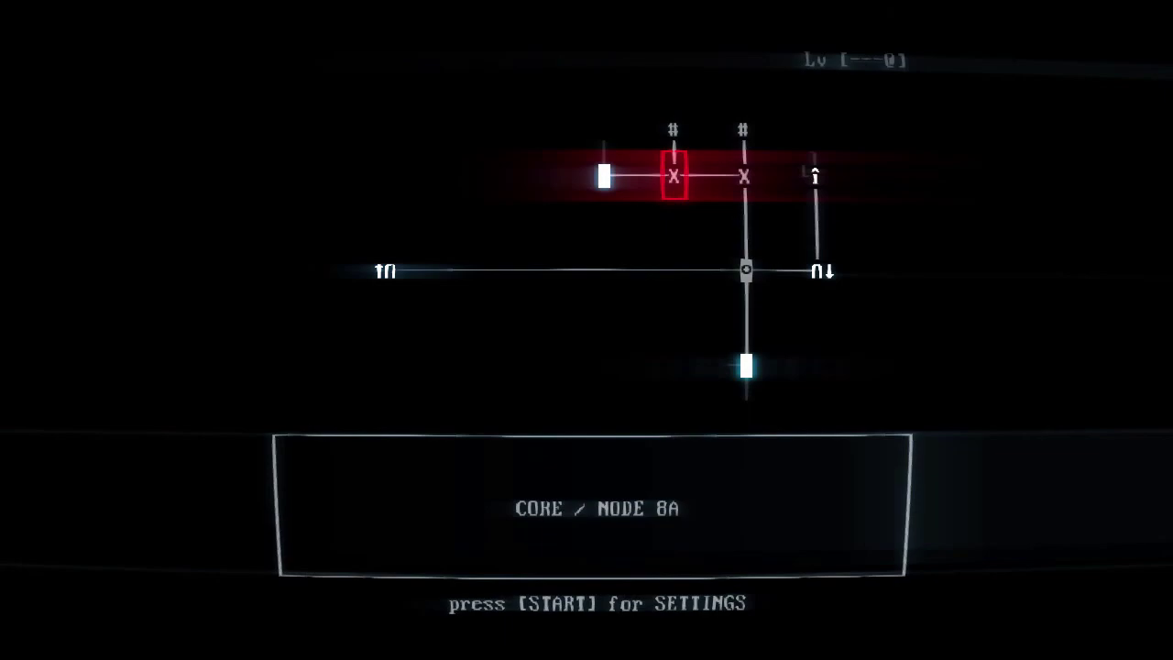
{"action": "key", "text": "Return"}
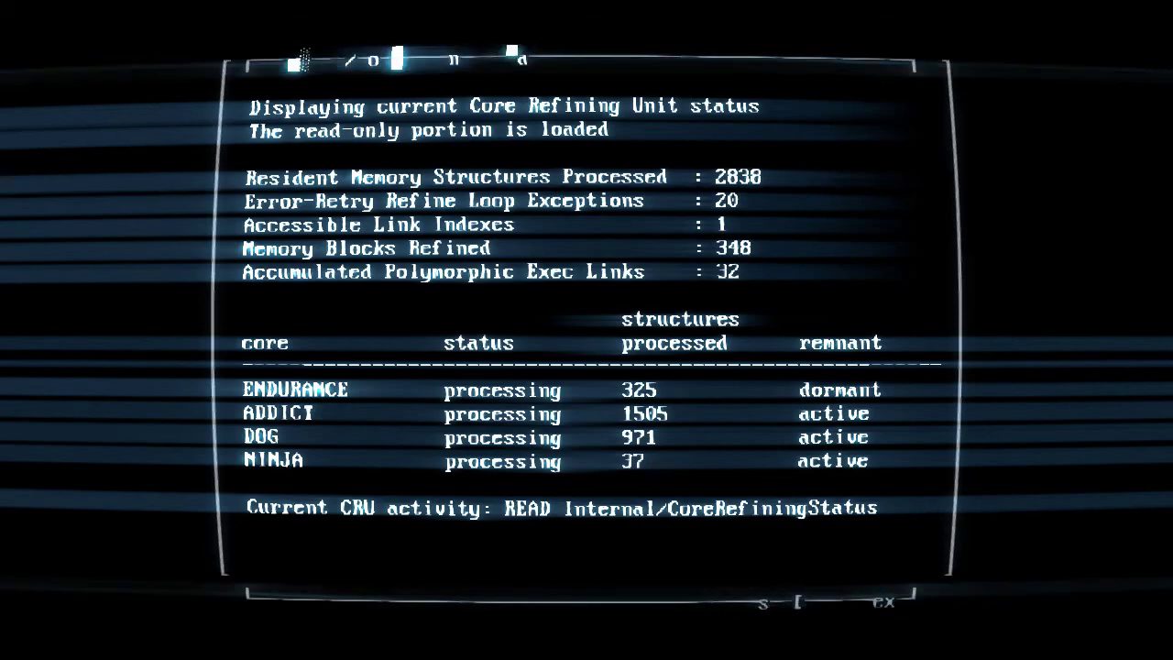
{"action": "key", "text": "b"}
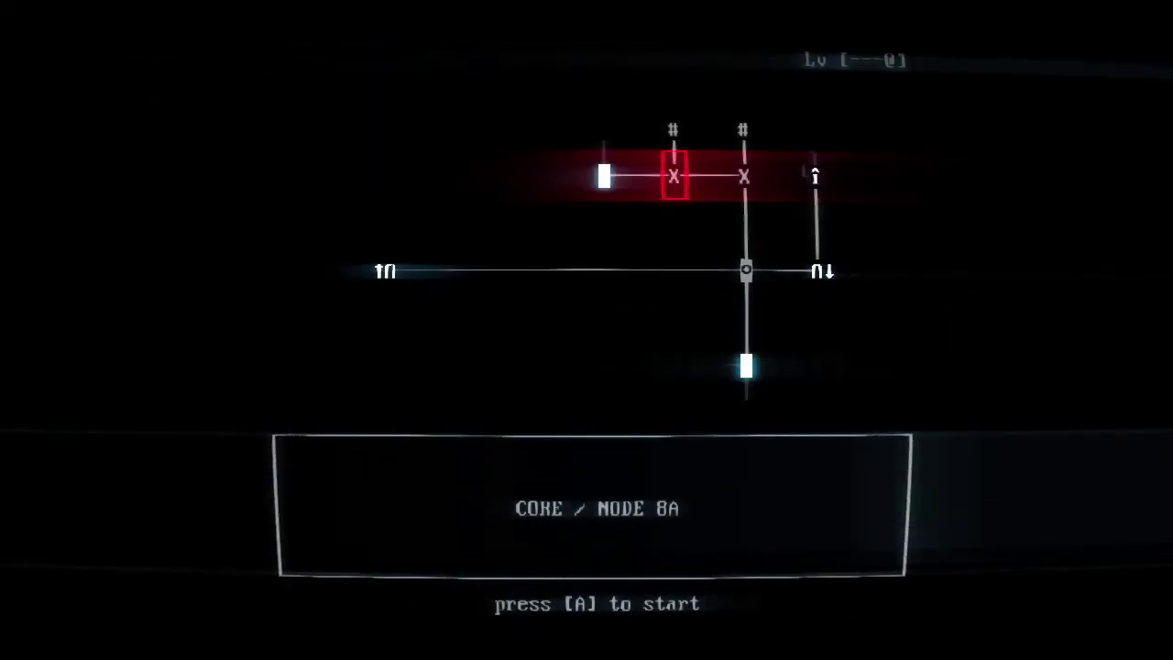
- Browse from nindza_5.mem across NODE 8 and NODE 8A to the right-hand node
{"action": "key", "text": "Up"}
{"action": "key", "text": "Right"}
{"action": "key", "text": "Down"}
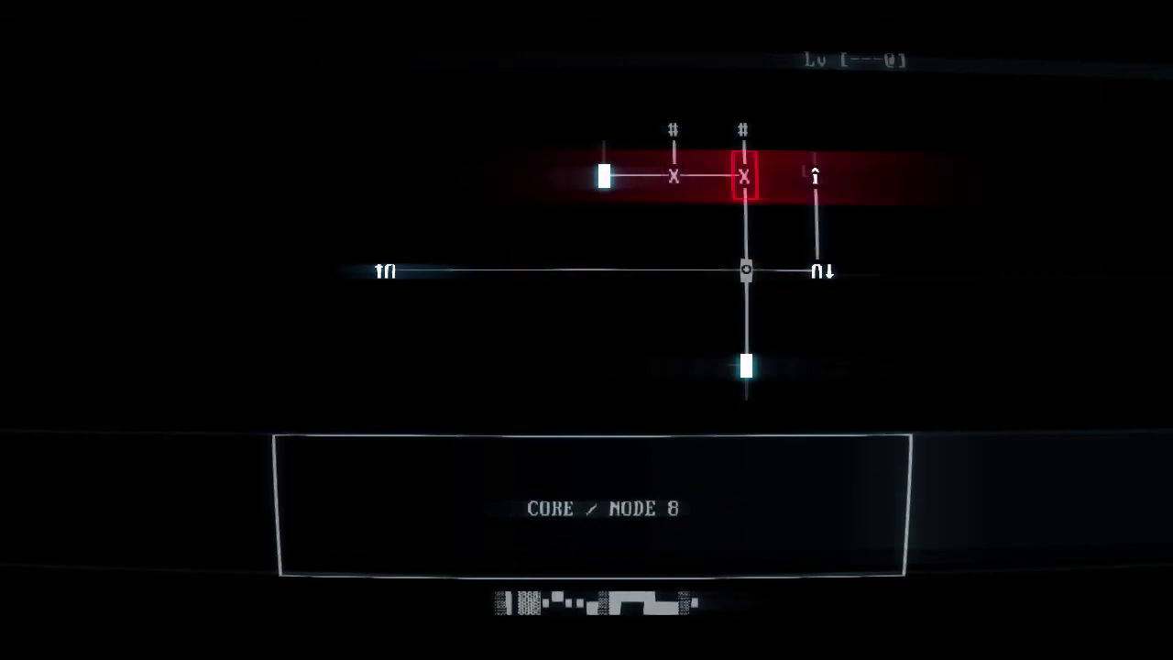
{"action": "key", "text": "Left"}
{"action": "key", "text": "Right"}
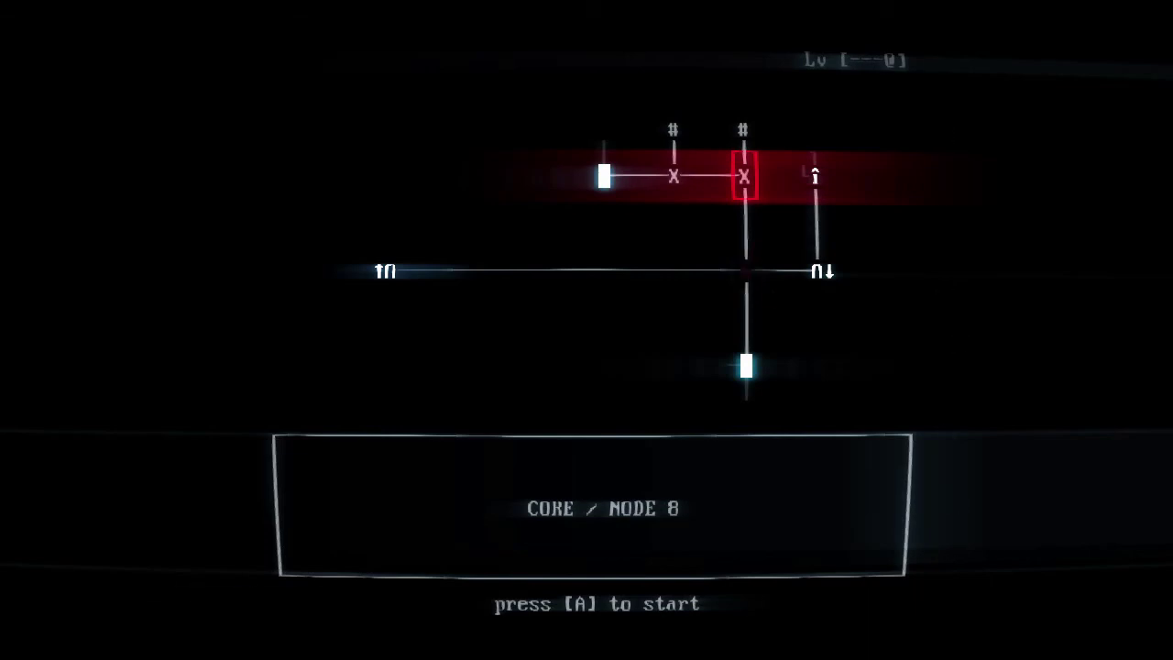
{"action": "key", "text": "Down"}
- Reach the nindza_5.mem file, then return via NODE 8A to NODE 8
{"action": "key", "text": "Left"}
{"action": "key", "text": "Up"}
{"action": "key", "text": "Left"}
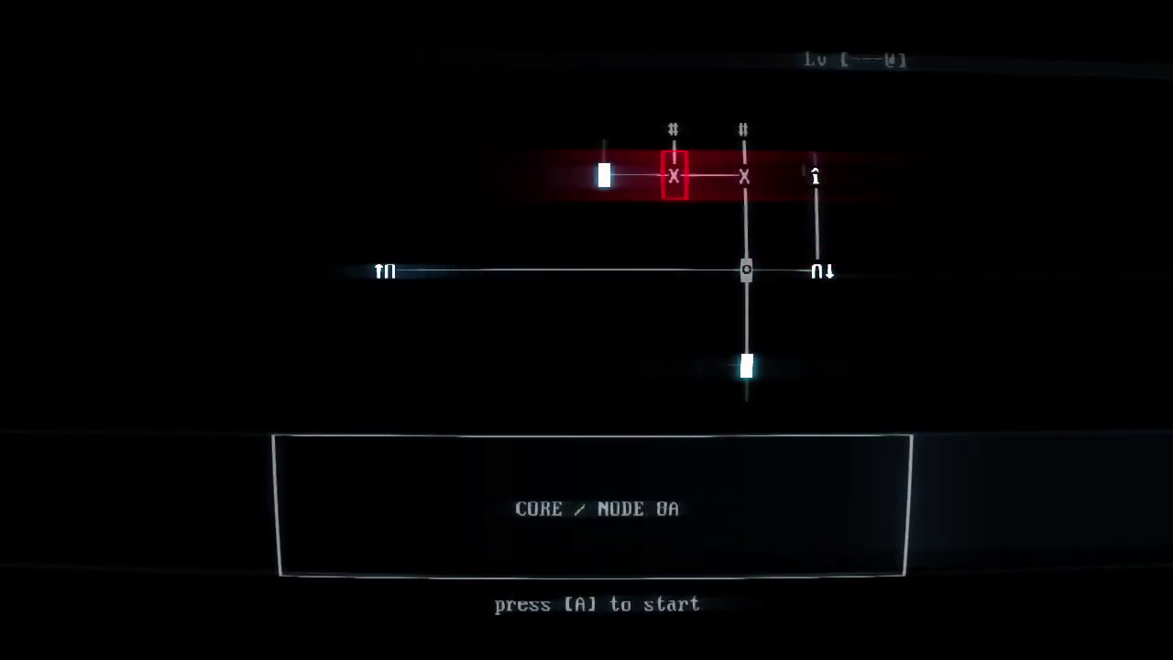
{"action": "key", "text": "Up"}
{"action": "key", "text": "Down"}
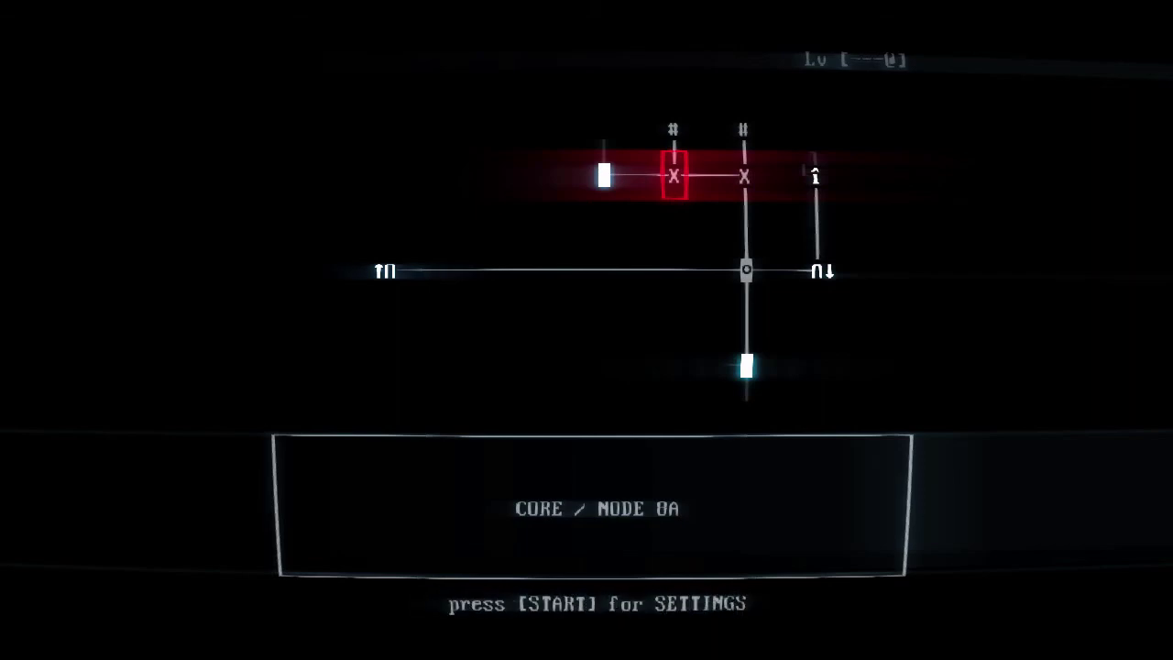
{"action": "key", "text": "Right"}
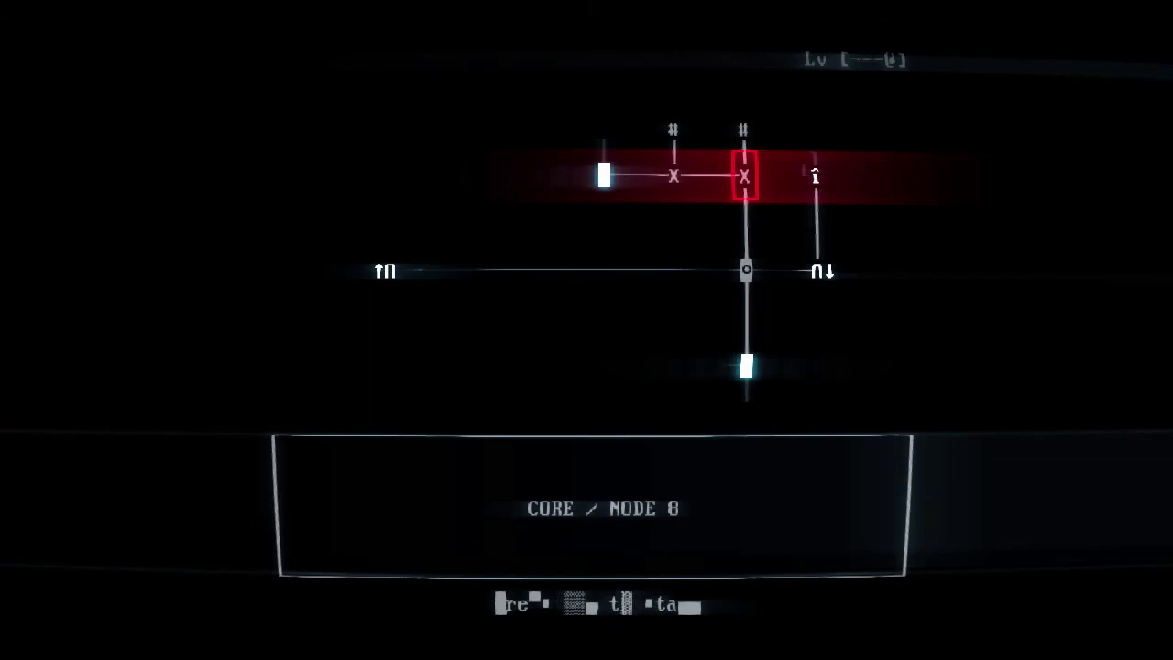
- Visit the far-left middle-row node and come back to NODE 8 and NODE 8A
{"action": "key", "text": "Left"}
{"action": "key", "text": "Right"}
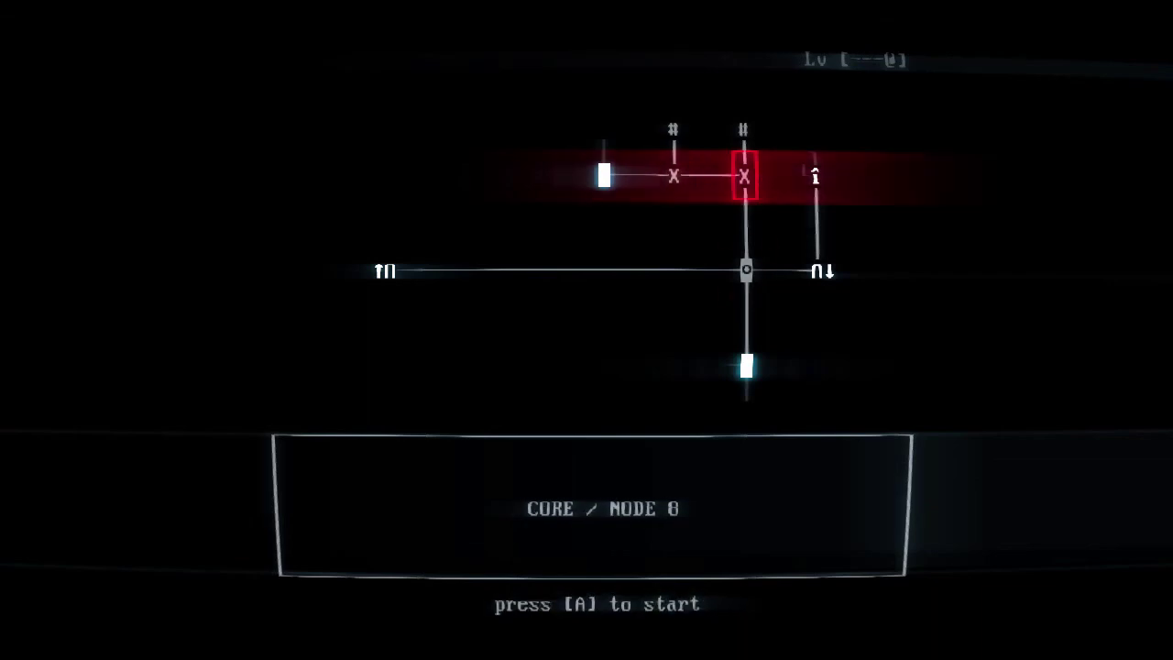
{"action": "key", "text": "Down"}
{"action": "key", "text": "Left"}
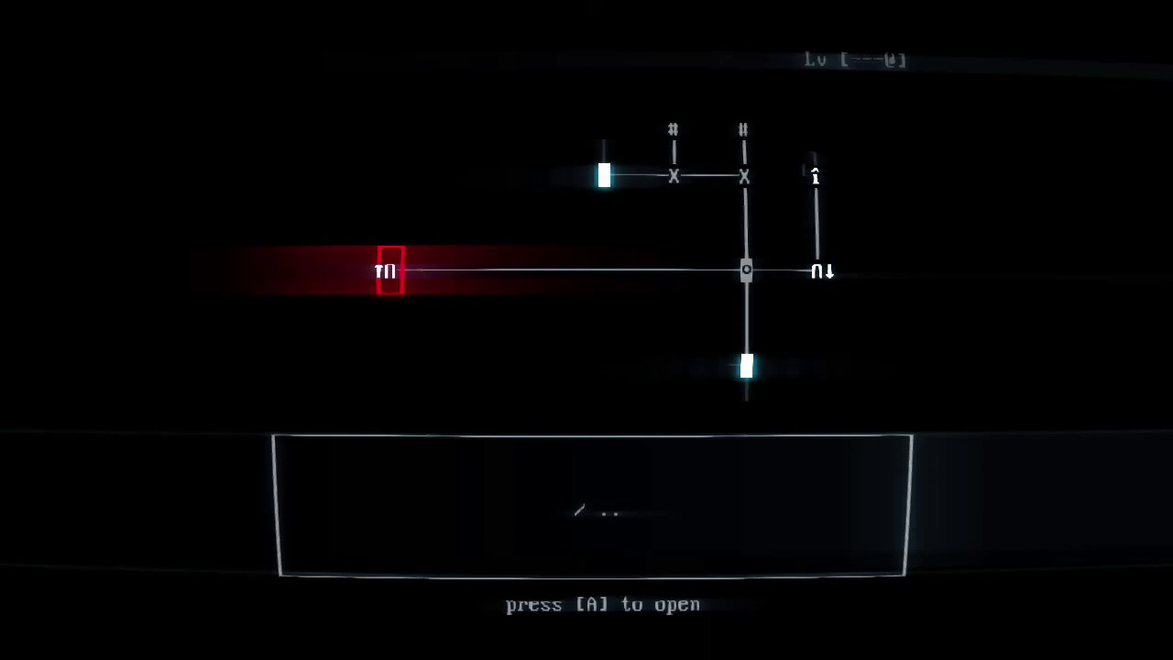
{"action": "key", "text": "Right"}
{"action": "key", "text": "Up"}
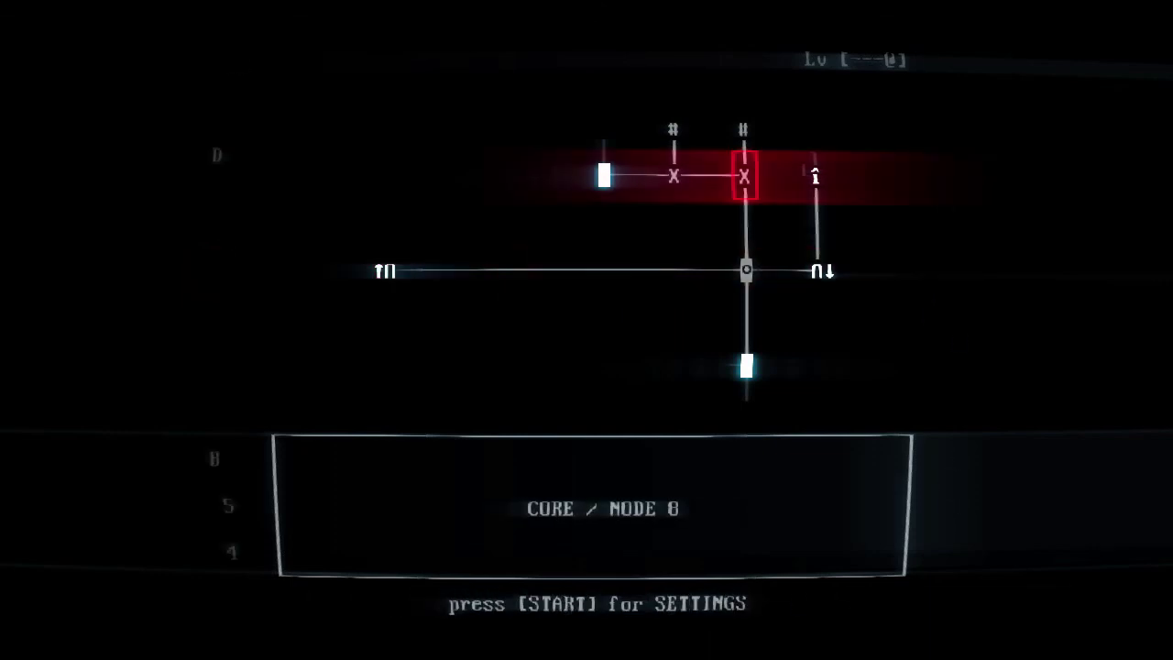
{"action": "key", "text": "Left"}
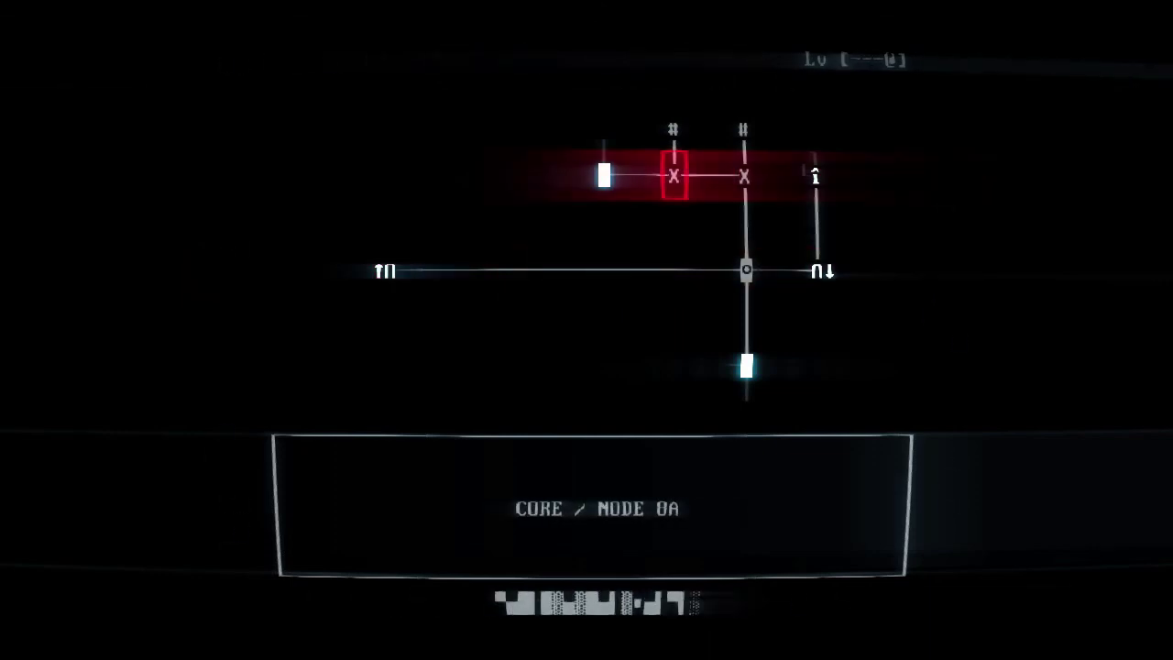
- Step along the top row through NODE 8B, NODE 8 and 8A, then drop to SICKNESS
{"action": "key", "text": "Up"}
{"action": "key", "text": "Down"}
{"action": "key", "text": "Left"}
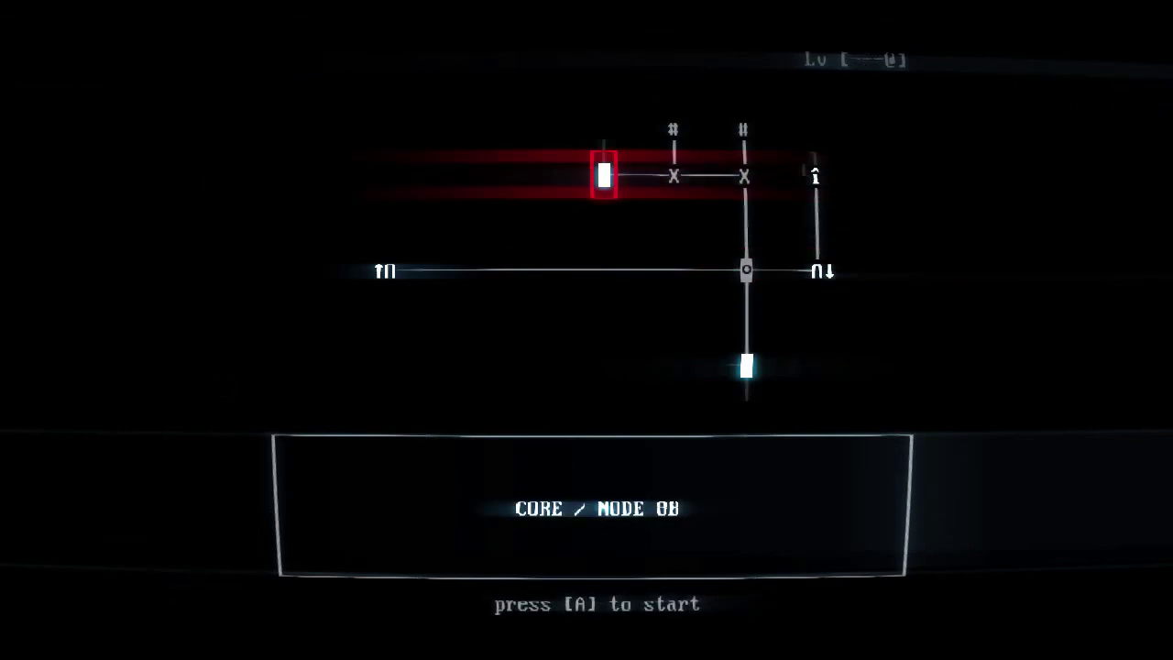
{"action": "key", "text": "Right"}
{"action": "key", "text": "Right"}
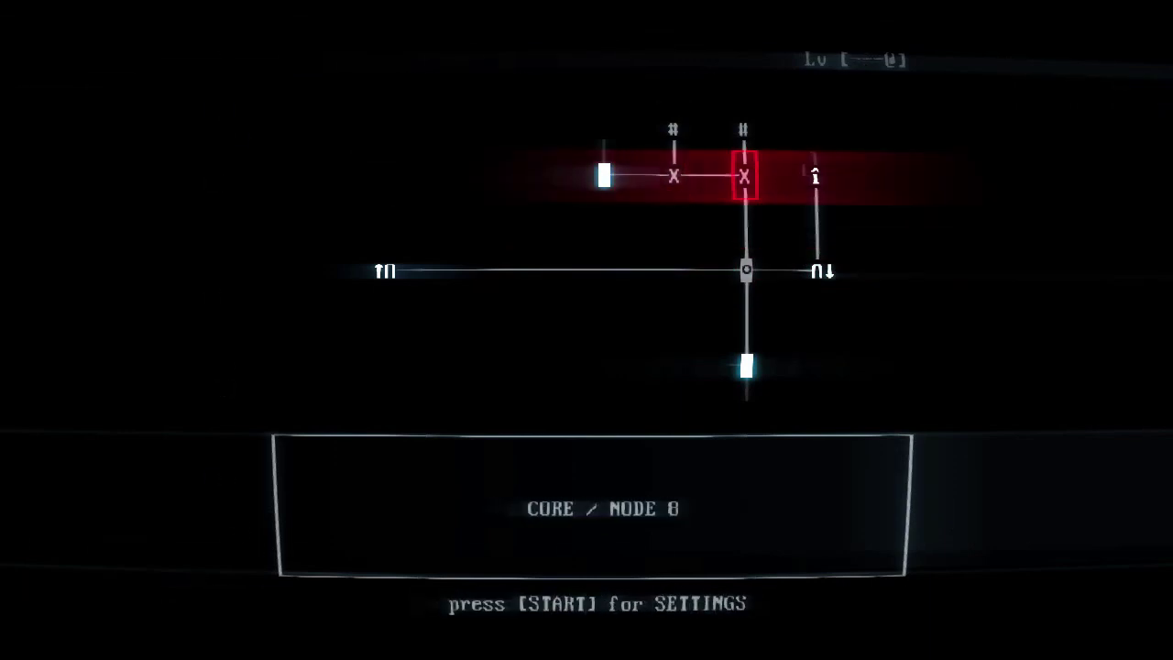
{"action": "key", "text": "Left"}
{"action": "key", "text": "Left"}
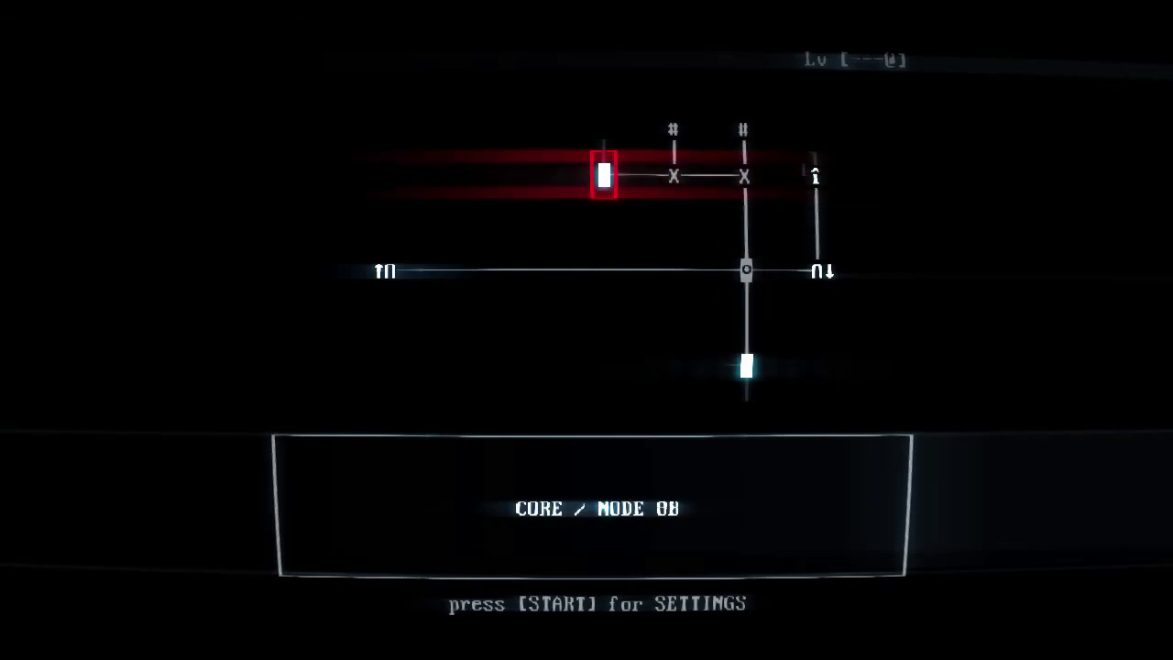
{"action": "key", "text": "Right"}
{"action": "key", "text": "Right"}
{"action": "key", "text": "Down"}
{"action": "key", "text": "Down"}
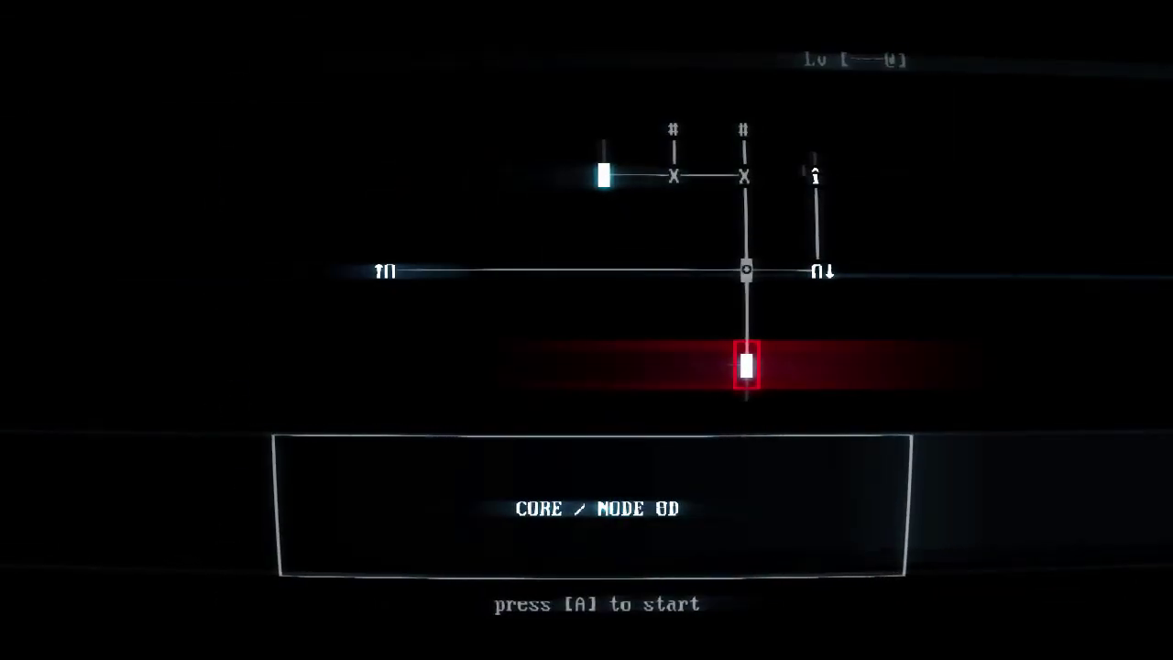
- Check NODE 8B and NODE 8D, then revisit nindza_5.mem and the leftmost top-row level
{"action": "key", "text": "Up"}
{"action": "key", "text": "Up"}
{"action": "key", "text": "Left"}
{"action": "key", "text": "Left"}
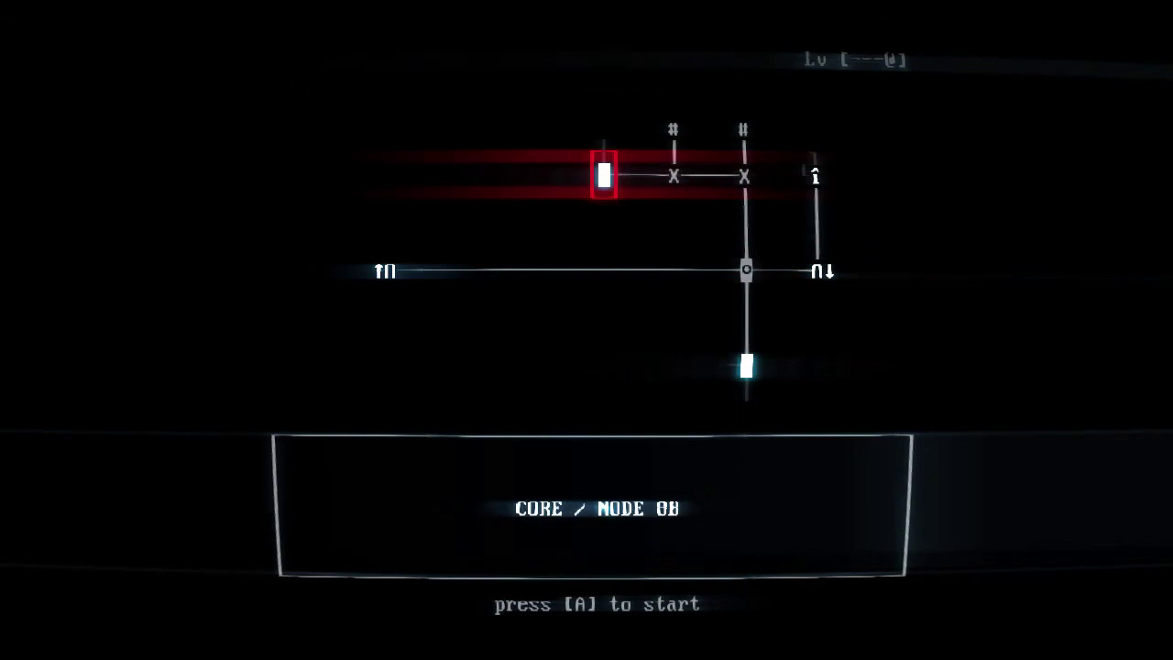
{"action": "key", "text": "Down"}
{"action": "key", "text": "Down"}
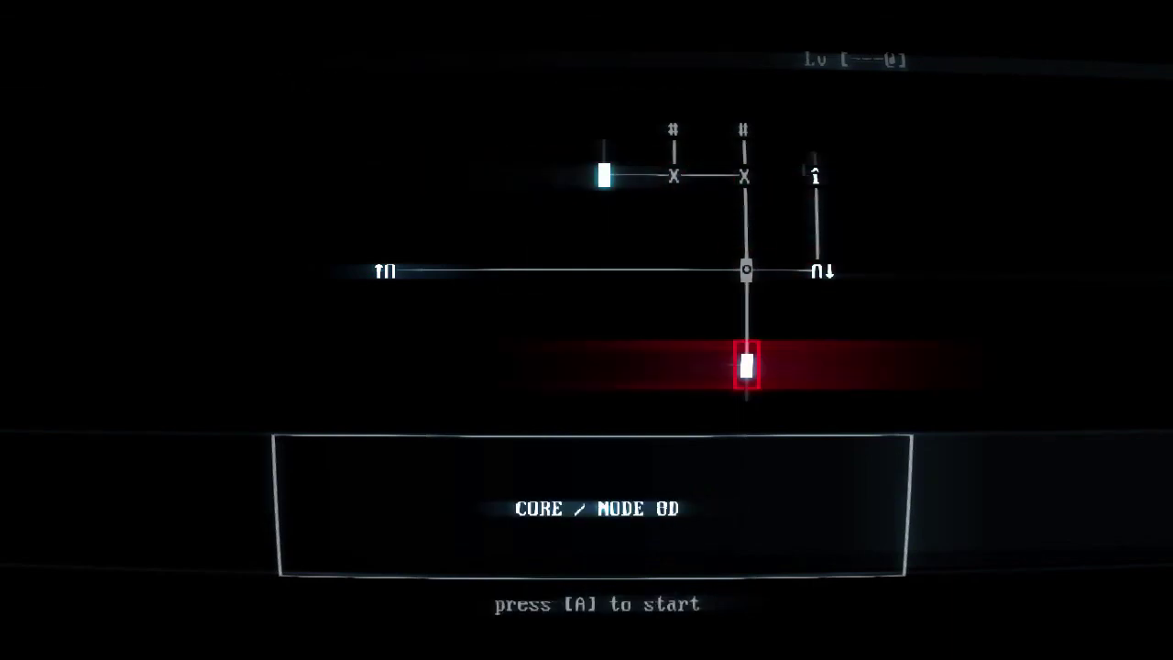
{"action": "key", "text": "Up"}
{"action": "key", "text": "Up"}
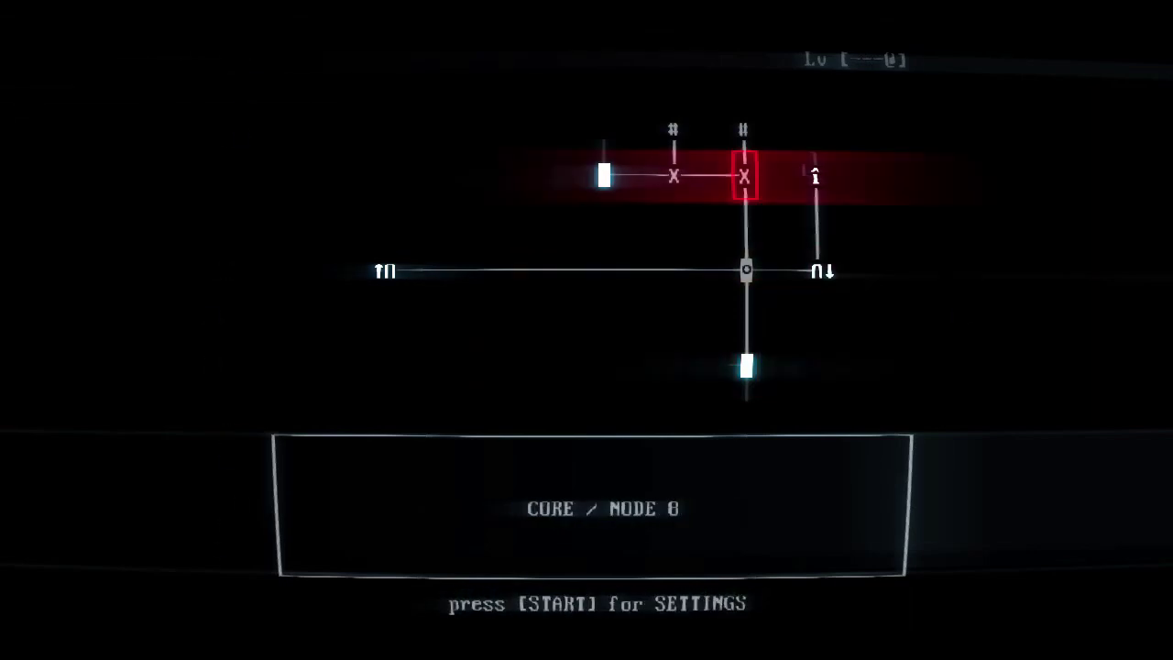
{"action": "key", "text": "Left"}
{"action": "key", "text": "Up"}
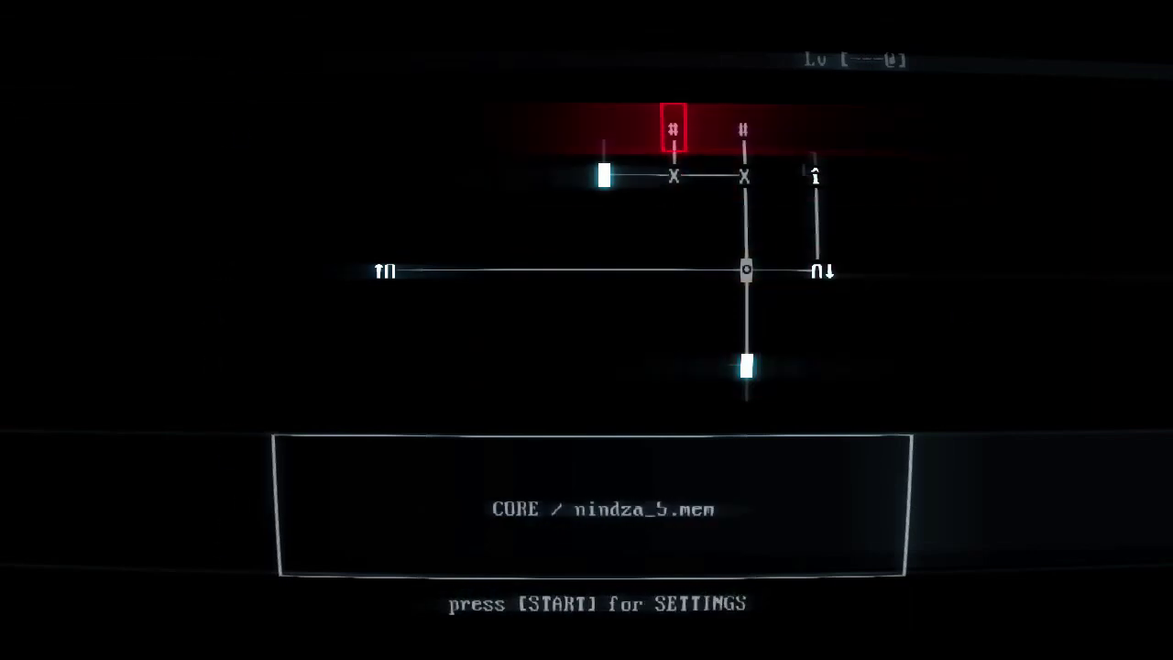
{"action": "key", "text": "Down"}
{"action": "key", "text": "Left"}
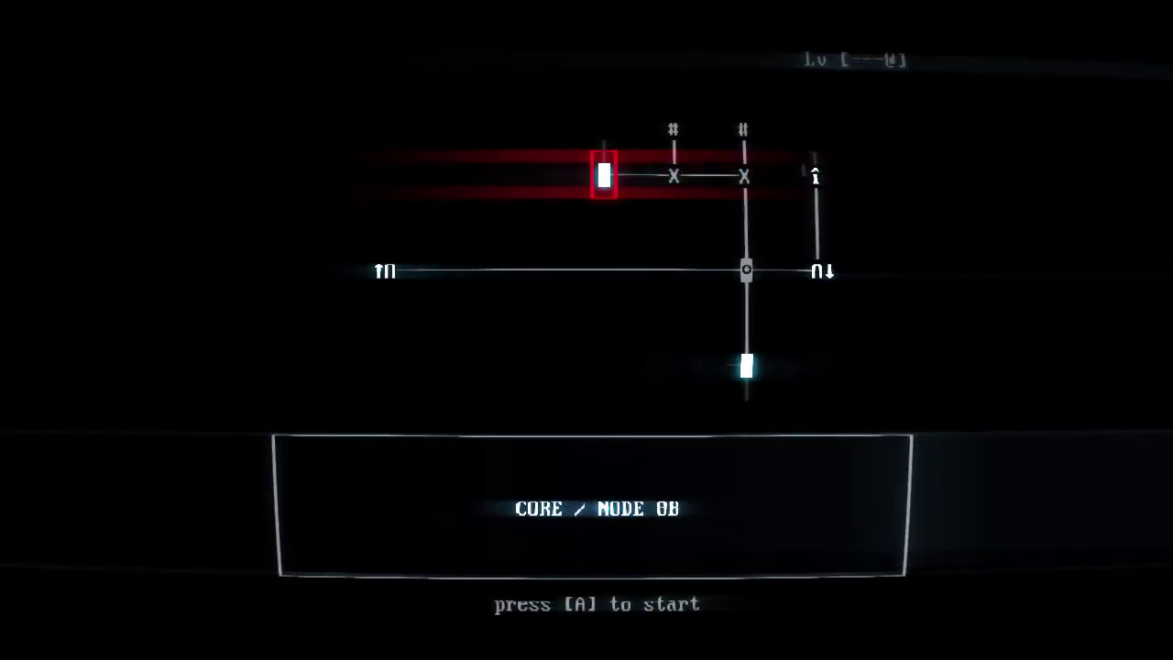
- Preview the avarice_5.mem and nindza_5.mem memories, returning to leftmost NODE 0B
{"action": "key", "text": "Right"}
{"action": "key", "text": "Right"}
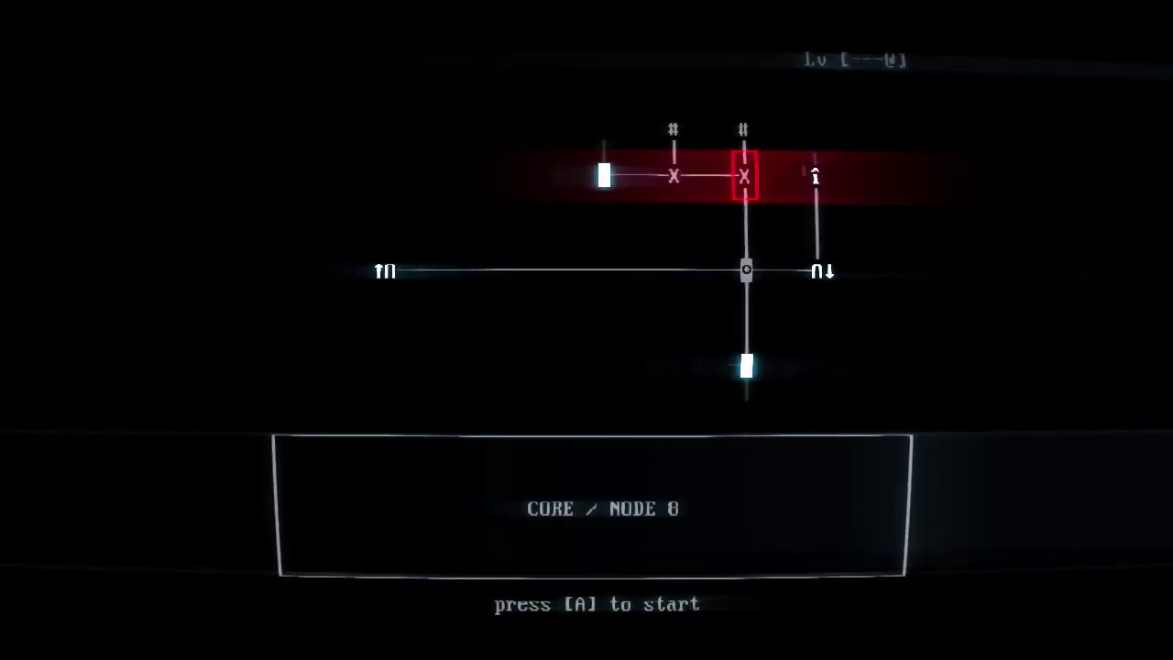
{"action": "key", "text": "Up"}
{"action": "key", "text": "Down"}
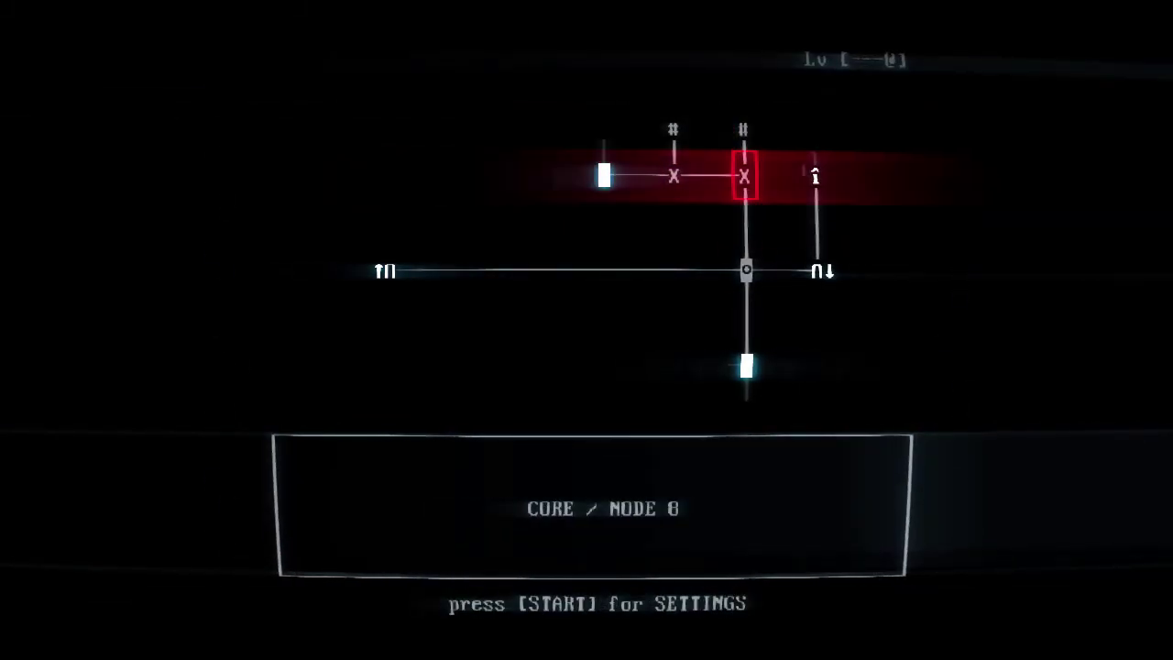
{"action": "key", "text": "Up"}
{"action": "key", "text": "Down"}
{"action": "key", "text": "Left"}
{"action": "key", "text": "Left"}
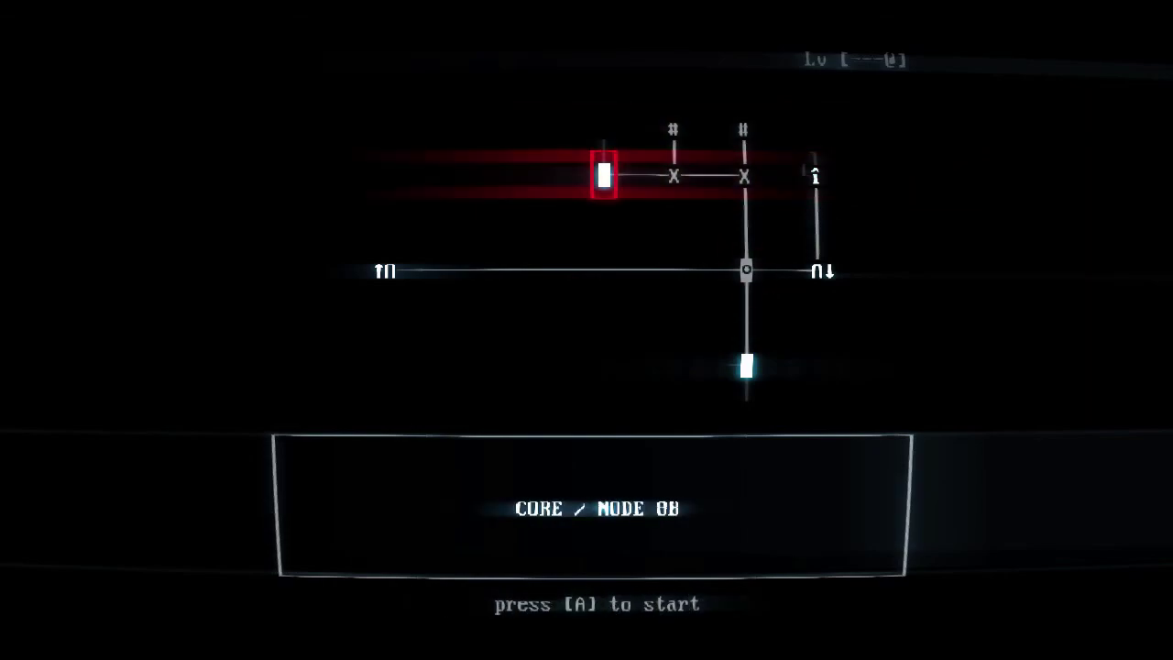
{"action": "key", "text": "Right"}
{"action": "key", "text": "Up"}
{"action": "key", "text": "Down"}
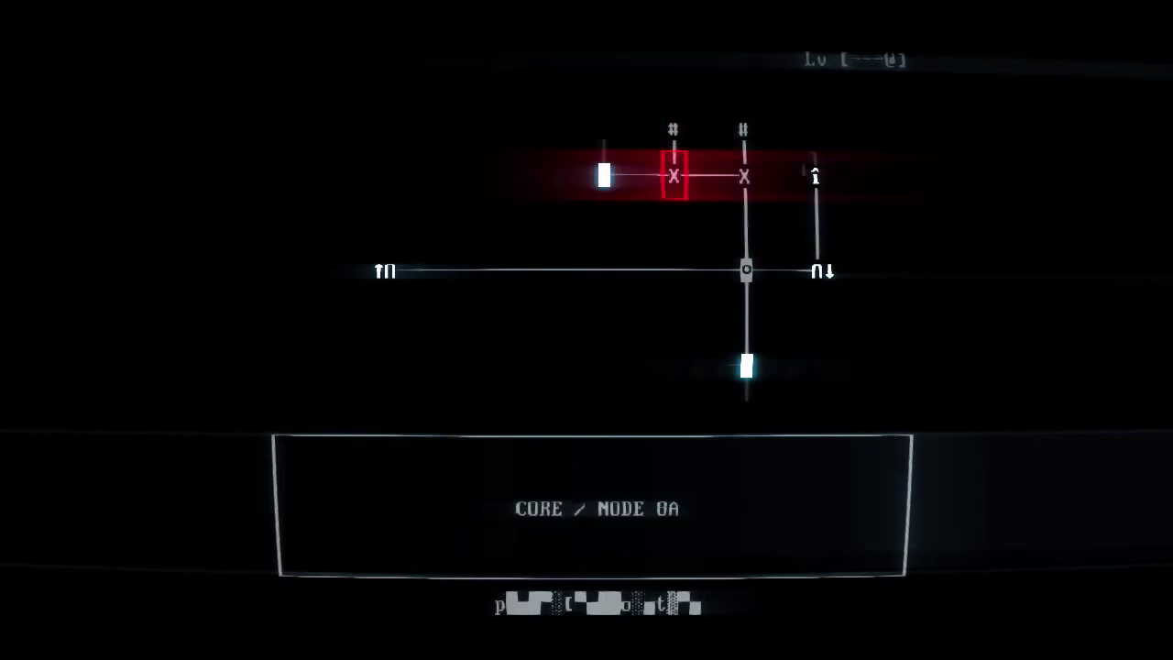
- Look over NODE 0A, NODE 0D and SICKNESS, finishing on NODE 0B
{"action": "key", "text": "Left"}
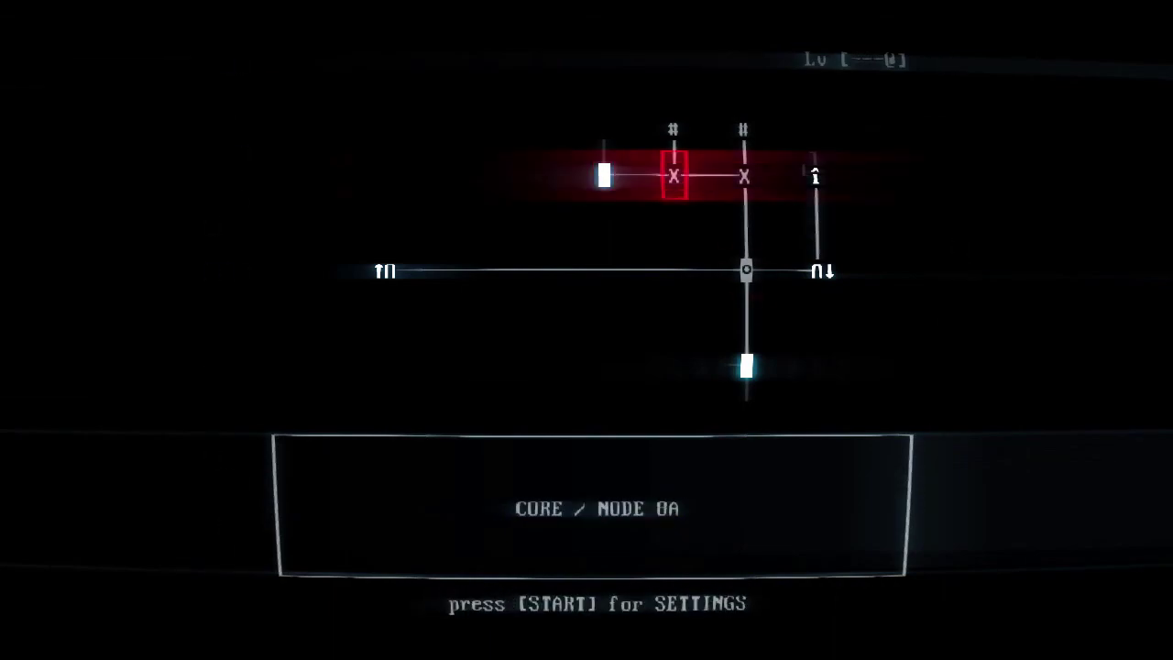
{"action": "key", "text": "Right"}
{"action": "key", "text": "Right"}
{"action": "key", "text": "Down"}
{"action": "key", "text": "Down"}
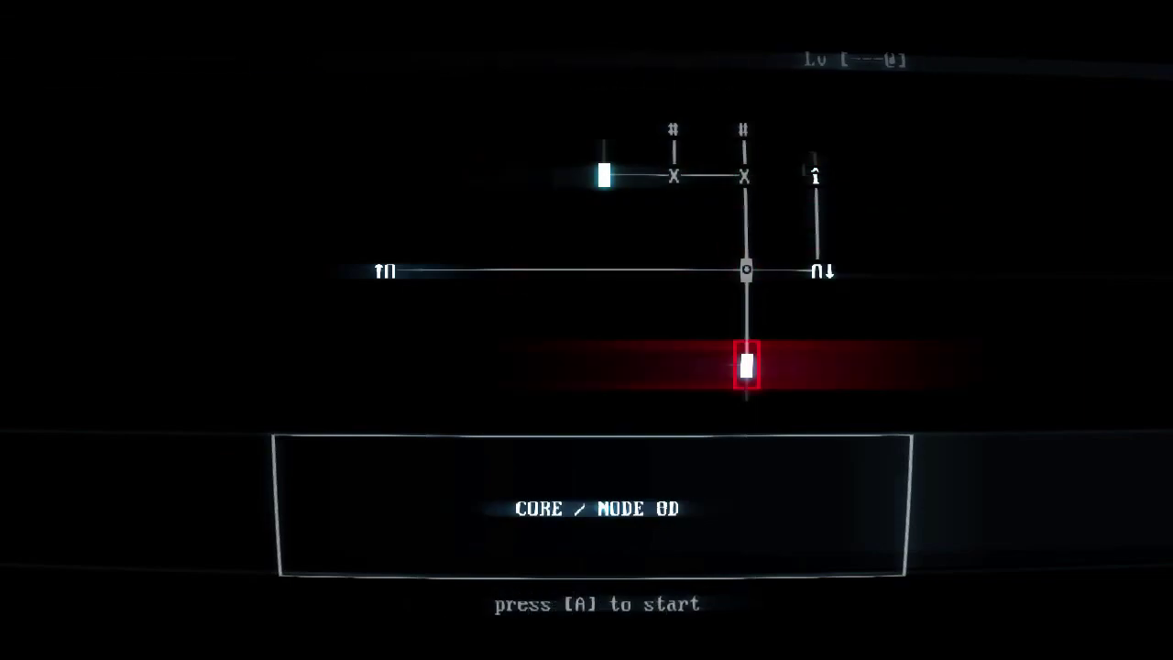
{"action": "key", "text": "Up"}
{"action": "key", "text": "Down"}
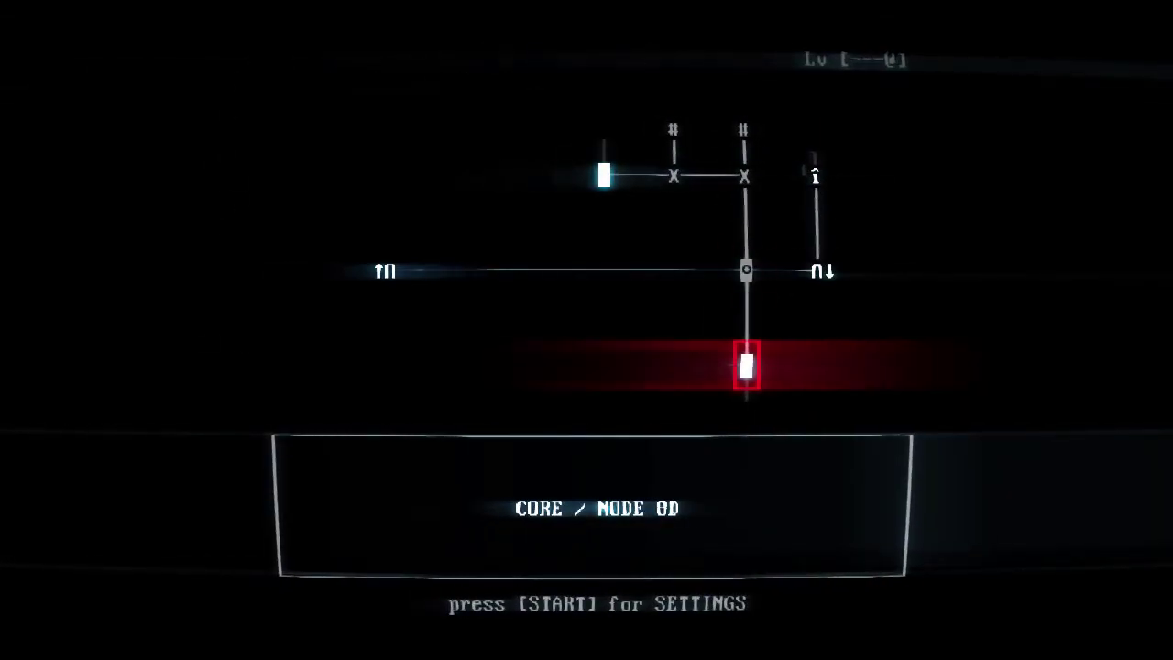
{"action": "key", "text": "Up"}
{"action": "key", "text": "Up"}
{"action": "key", "text": "Left"}
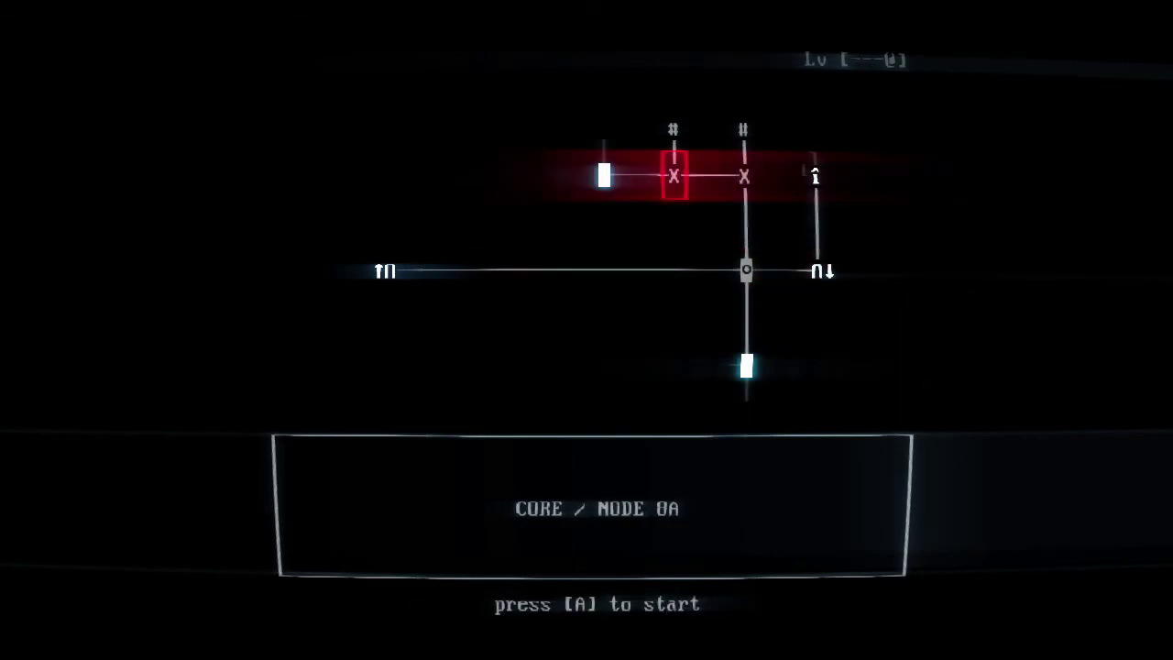
{"action": "key", "text": "Left"}
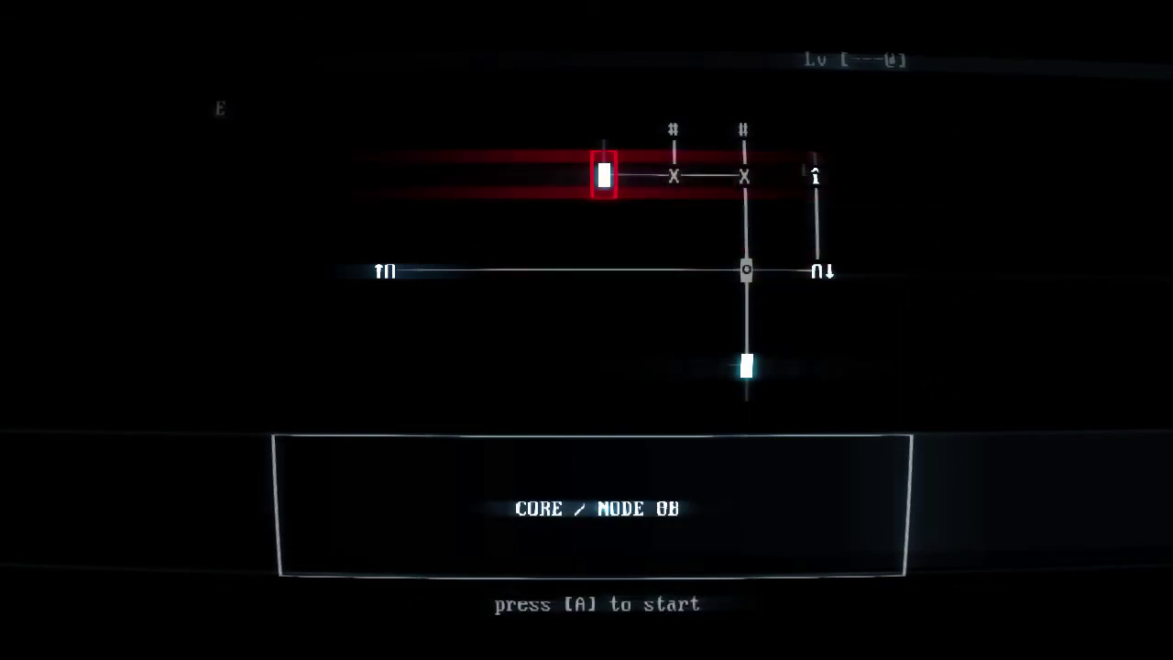